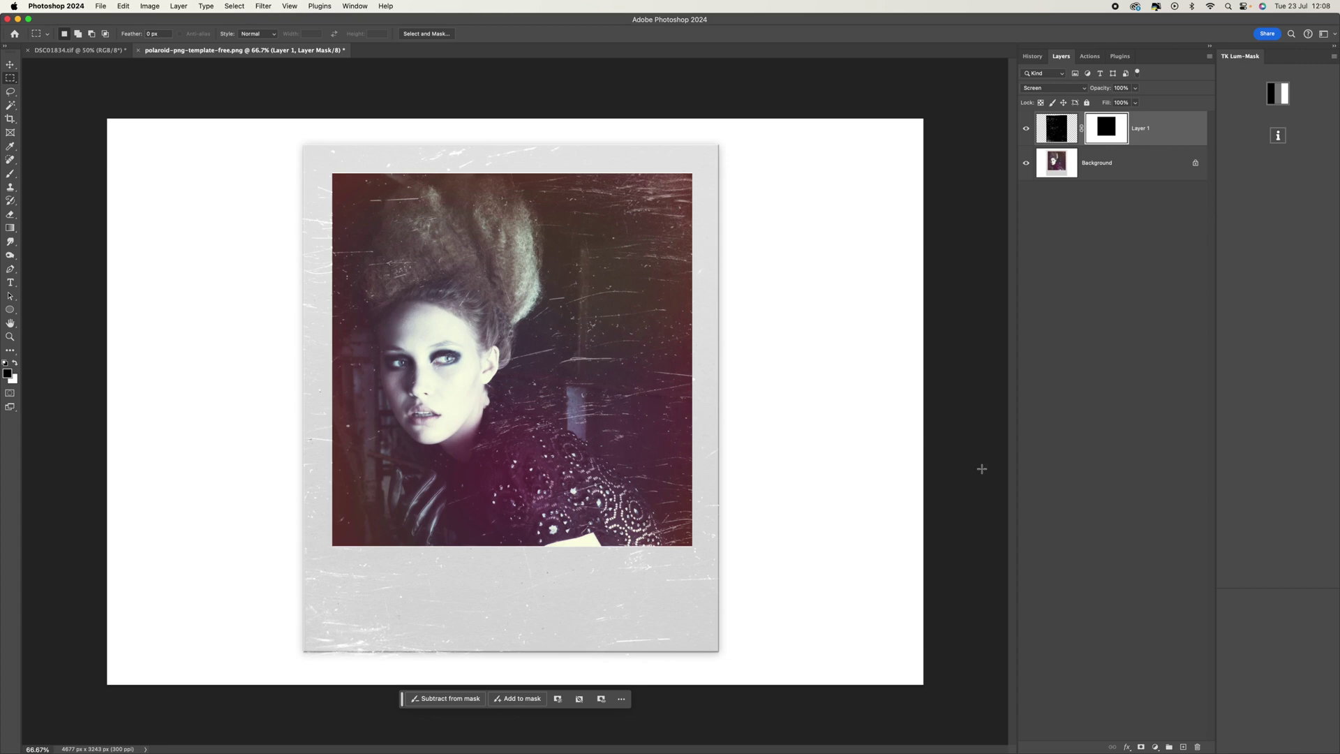
- Switch to the original portrait photo, duplicate its Background layer and name the copy "working"
{"action": "left_click", "coordinate": [80, 51]}
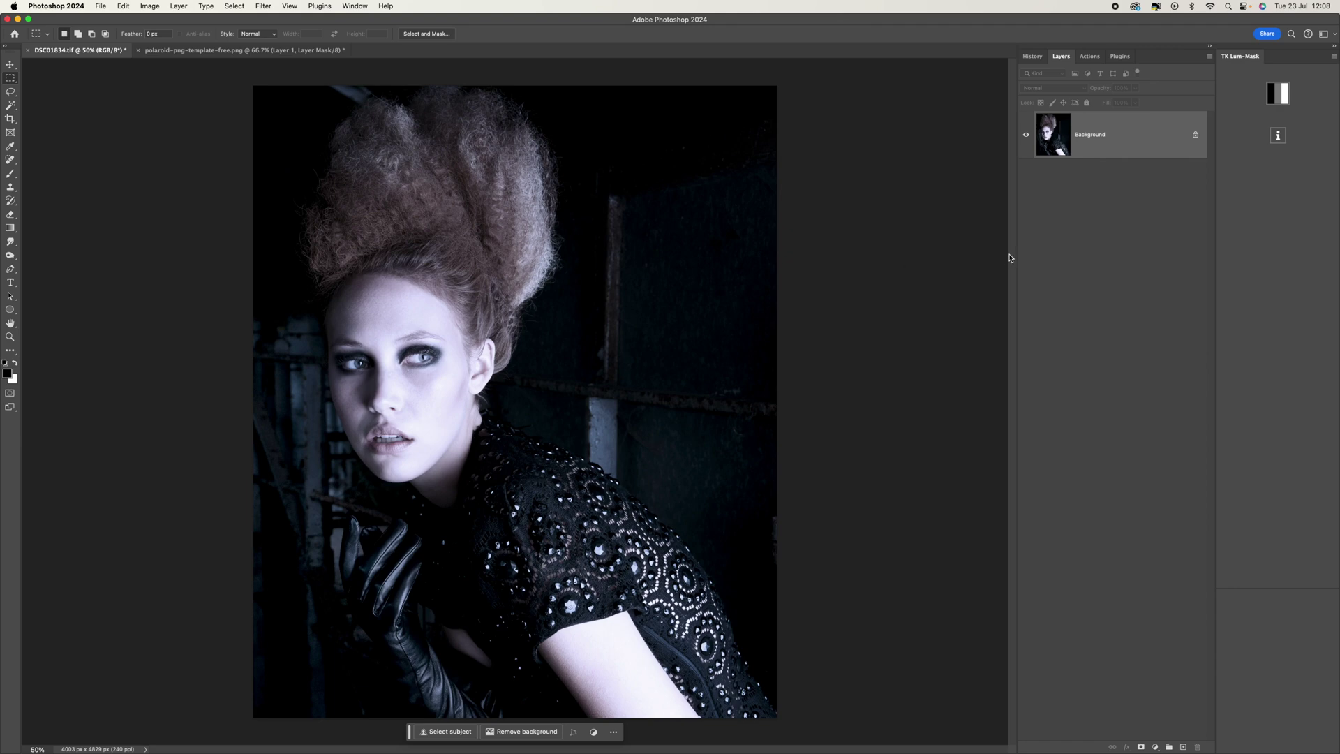
{"action": "key", "text": "super+j"}
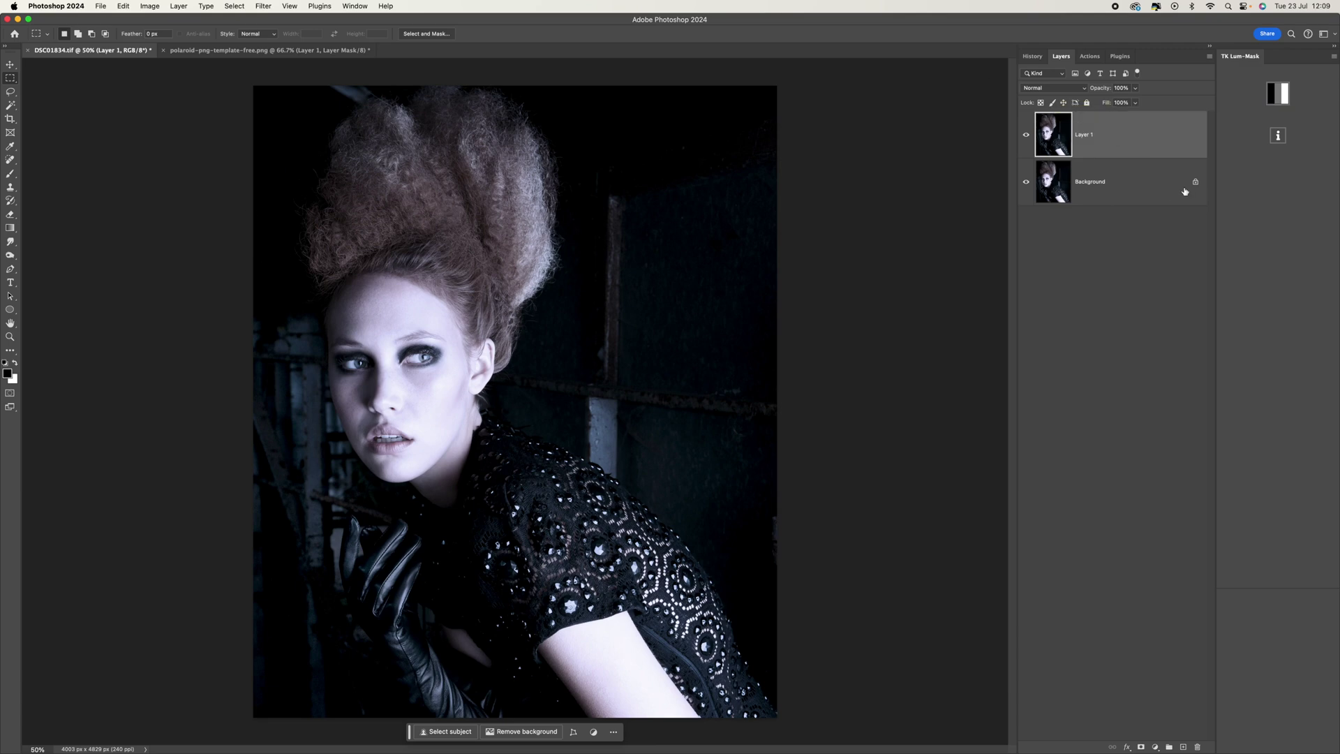
{"action": "double_click", "coordinate": [1089, 135]}
{"action": "type", "text": "Working"}
{"action": "key", "text": "Return"}
- Add a Curves adjustment layer, raising the RGB black point's output to about 52 and lowering the white point's to 228
{"action": "left_click", "coordinate": [1156, 748]}
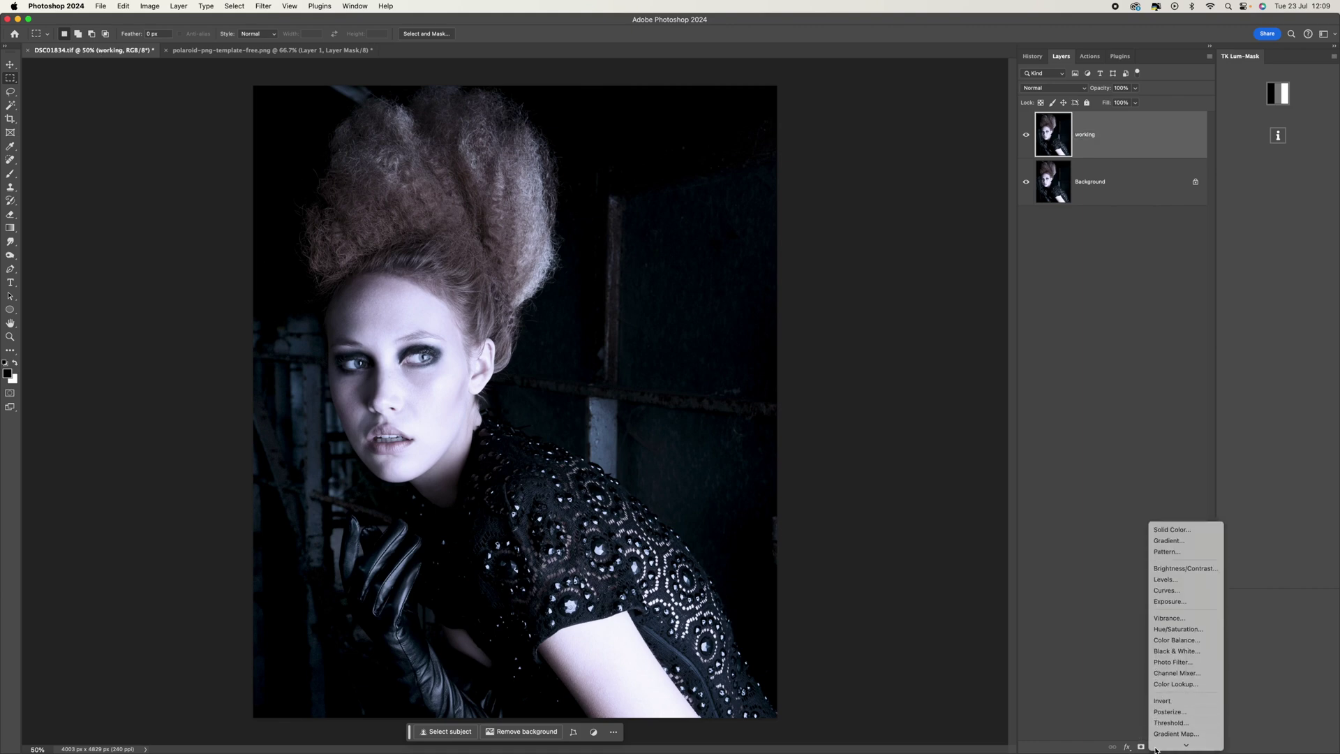
{"action": "left_click", "coordinate": [1195, 590]}
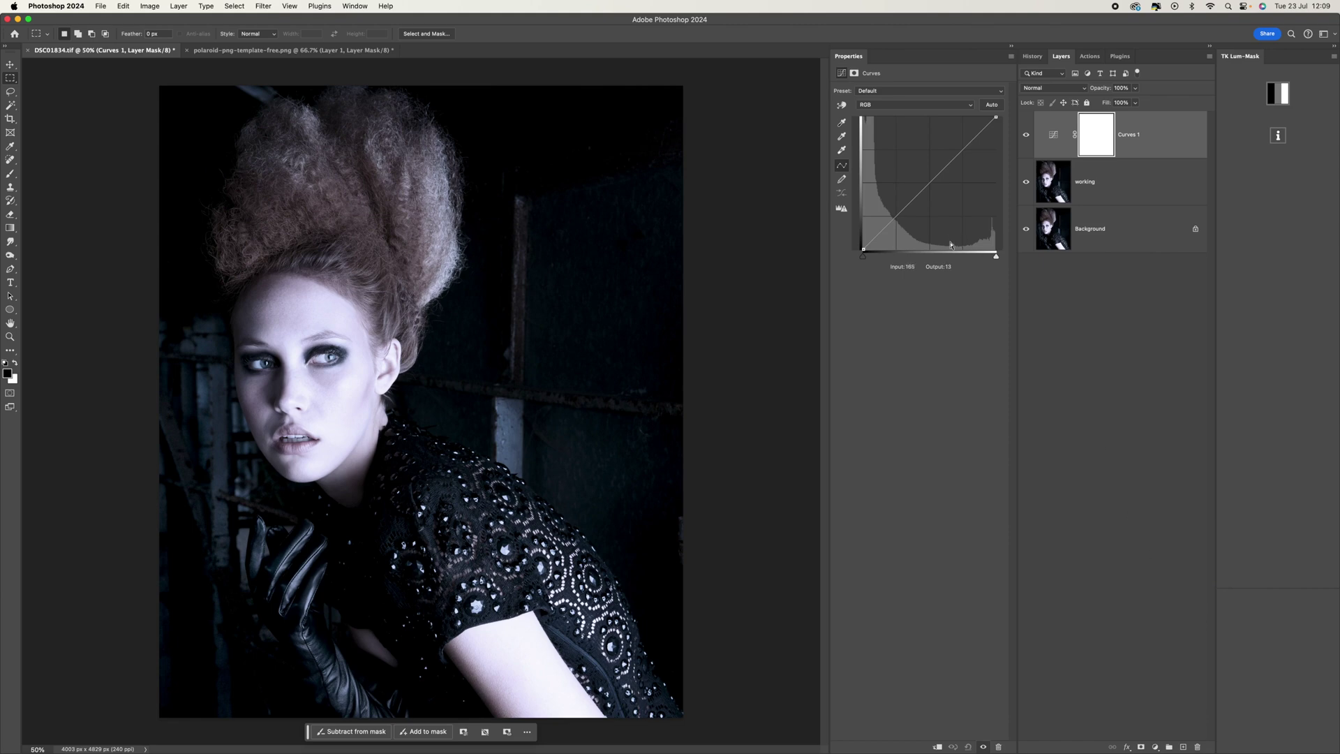
{"action": "left_click", "coordinate": [862, 250]}
{"action": "left_click_drag", "start_coordinate": [858, 249], "coordinate": [852, 224]}
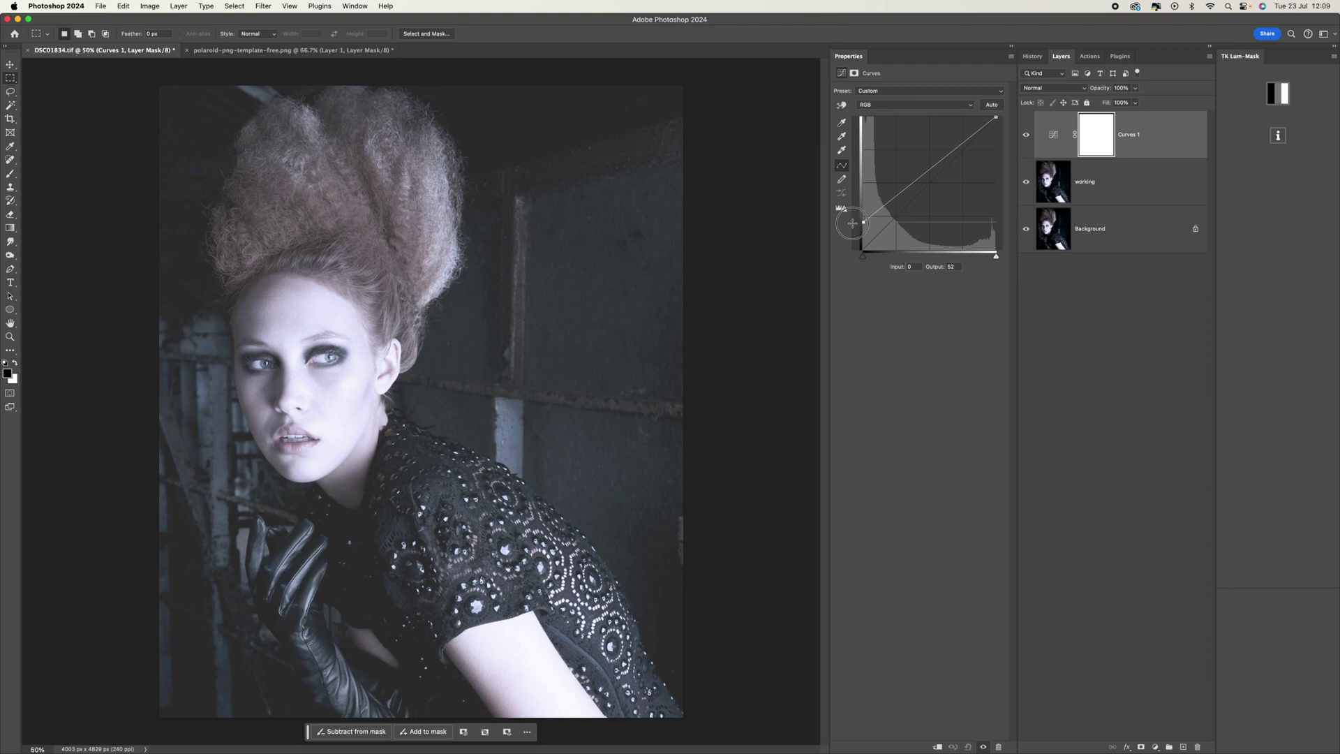
{"action": "left_click_drag", "start_coordinate": [852, 224], "coordinate": [849, 223]}
{"action": "left_click_drag", "start_coordinate": [996, 116], "coordinate": [999, 131]}
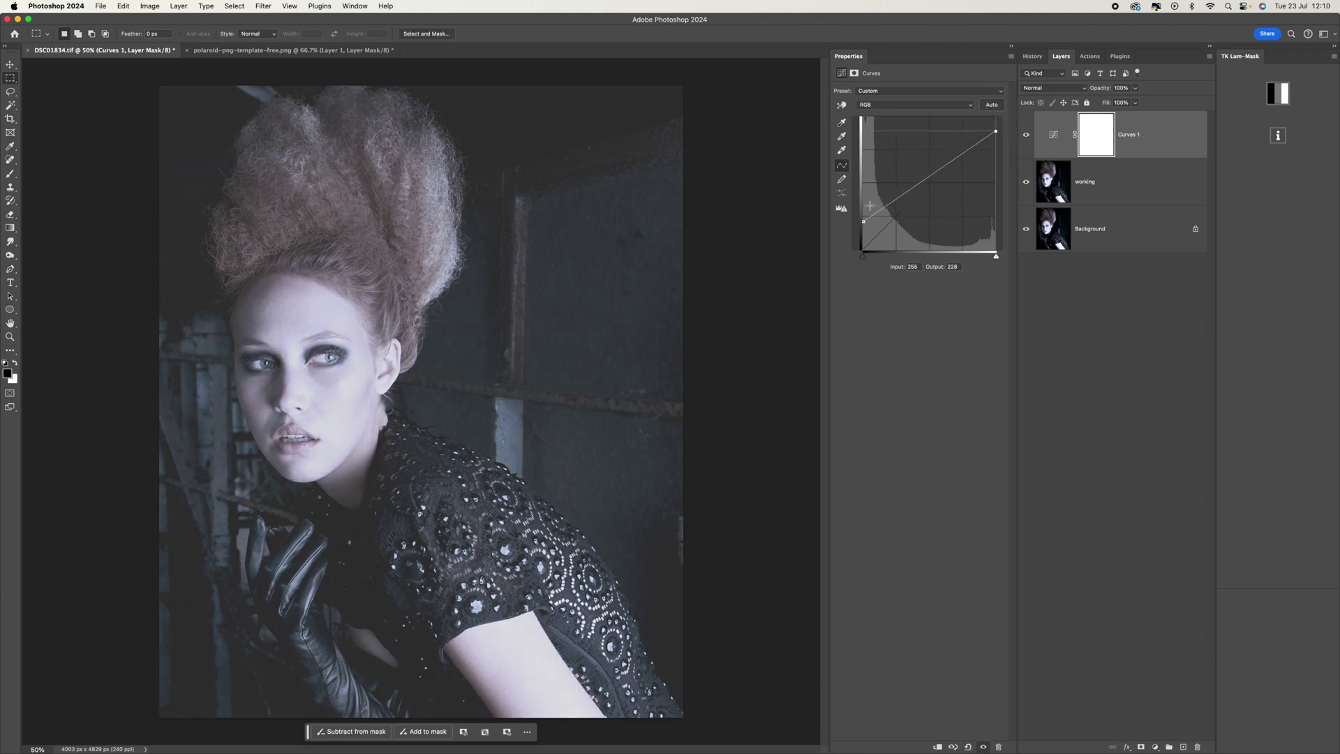
- Shape the RGB curve with input/output points at about 53/75, 172/182 and 118/140, and raise the white point slightly
{"action": "left_click_drag", "start_coordinate": [889, 205], "coordinate": [891, 210]}
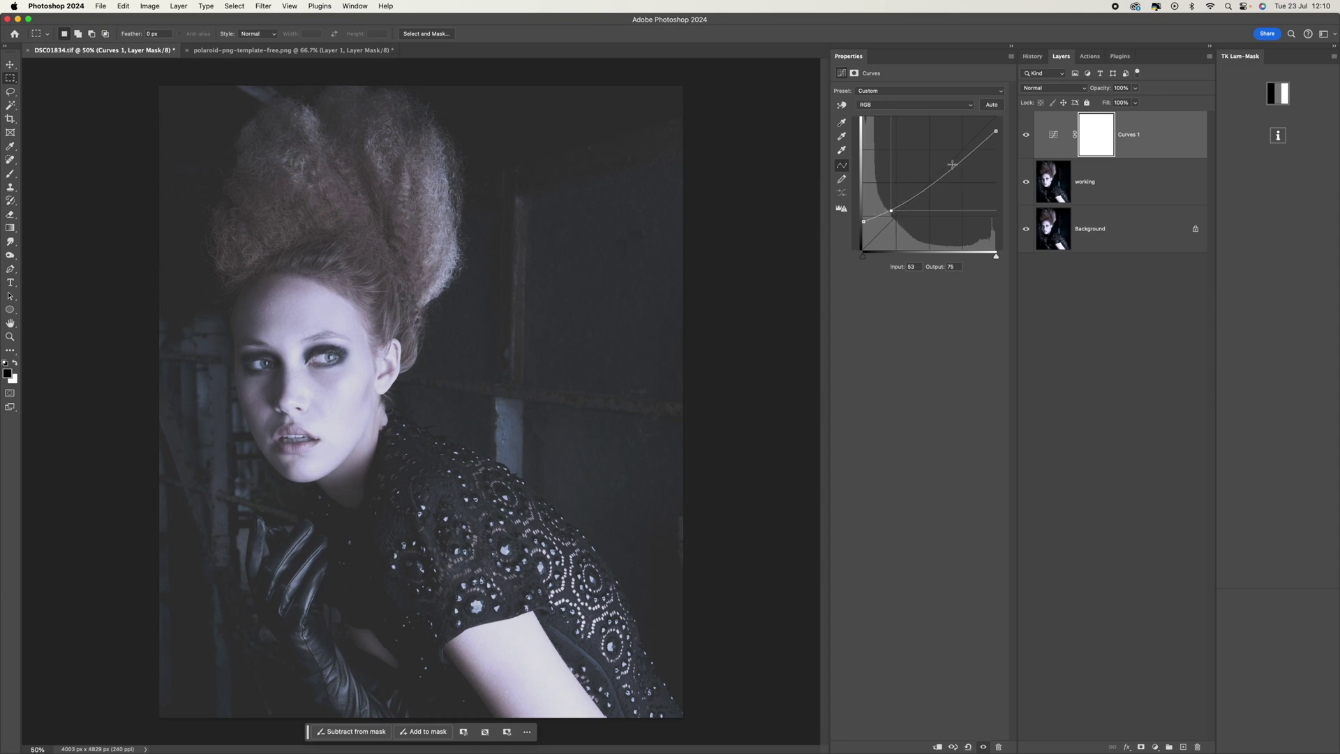
{"action": "left_click", "coordinate": [952, 163]}
{"action": "left_click_drag", "start_coordinate": [952, 162], "coordinate": [953, 154]}
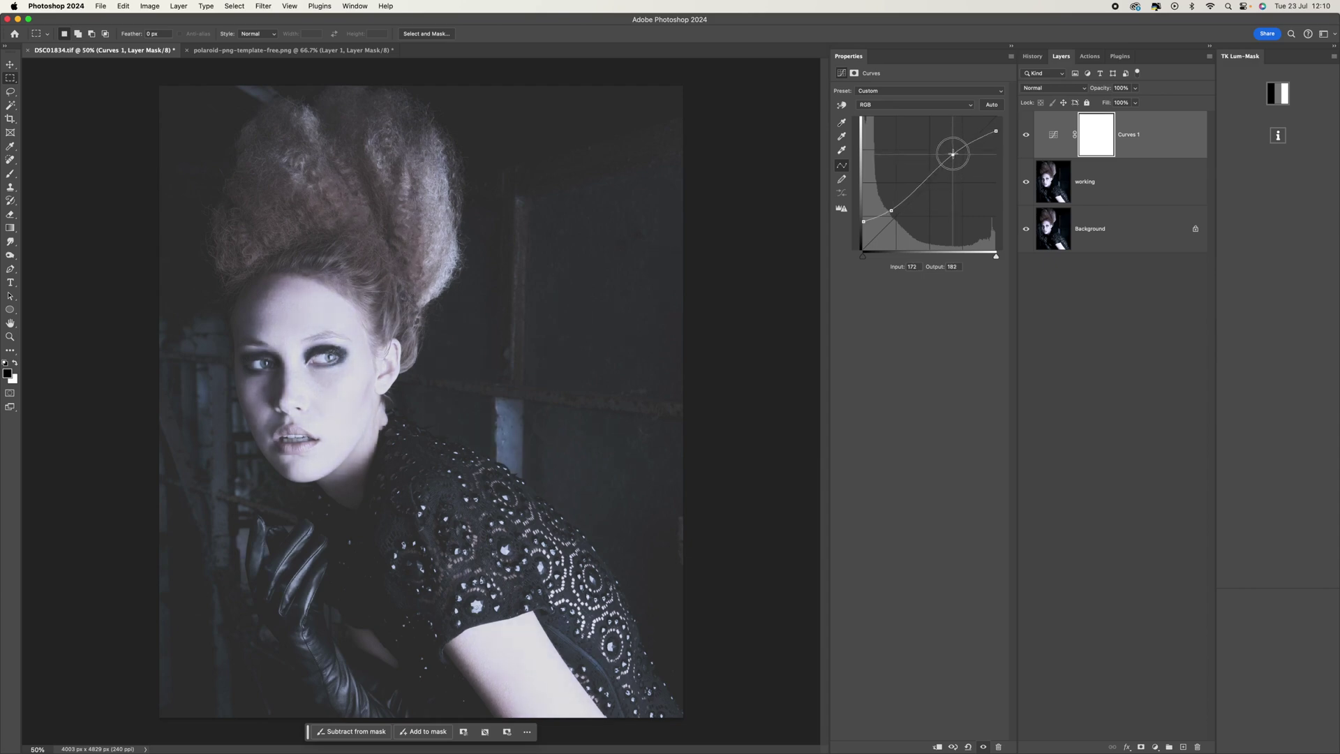
{"action": "left_click_drag", "start_coordinate": [995, 131], "coordinate": [999, 125]}
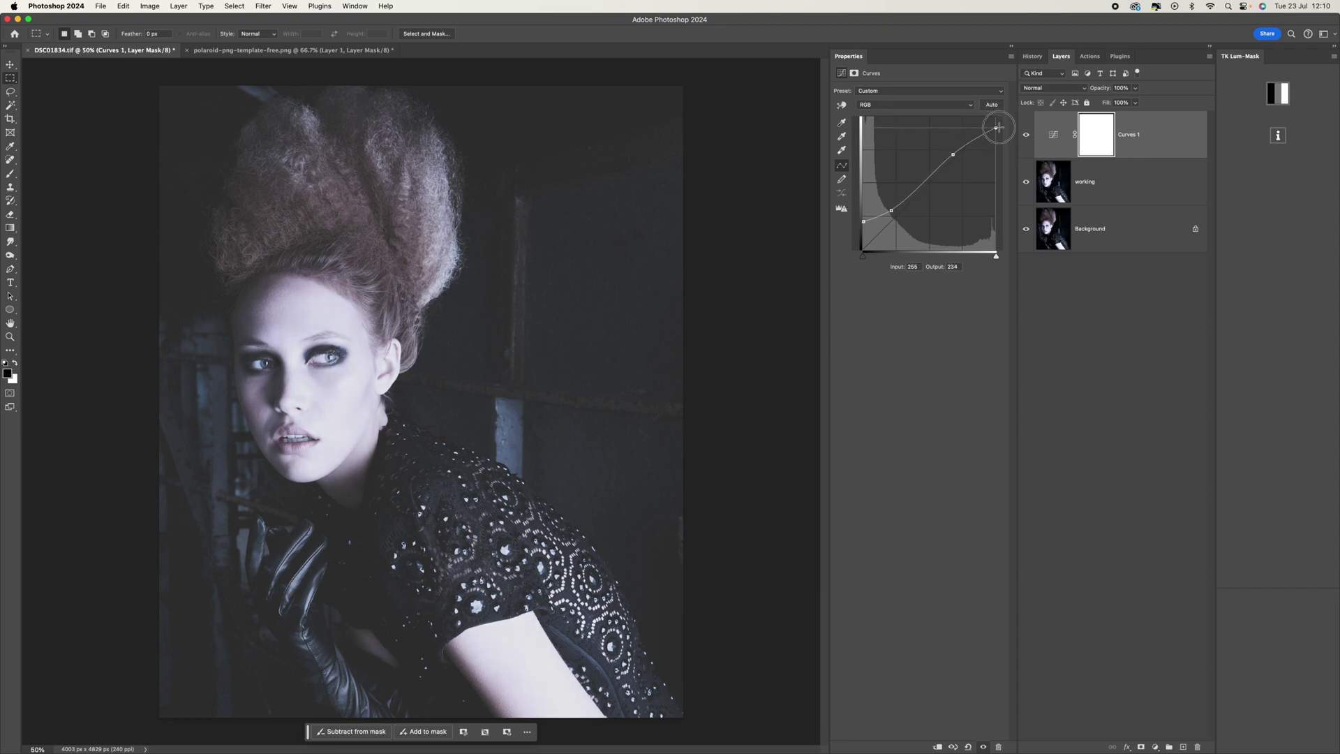
{"action": "left_click", "coordinate": [926, 181]}
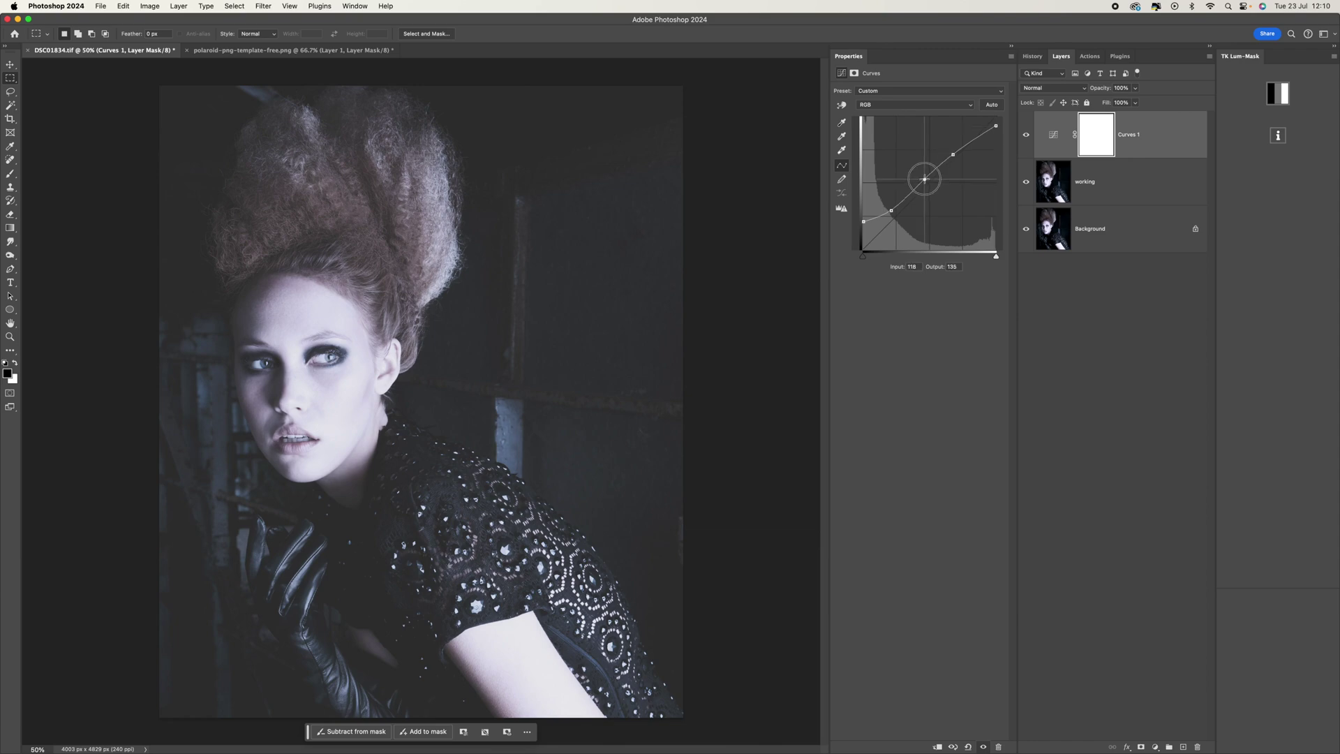
{"action": "left_click_drag", "start_coordinate": [928, 180], "coordinate": [925, 176]}
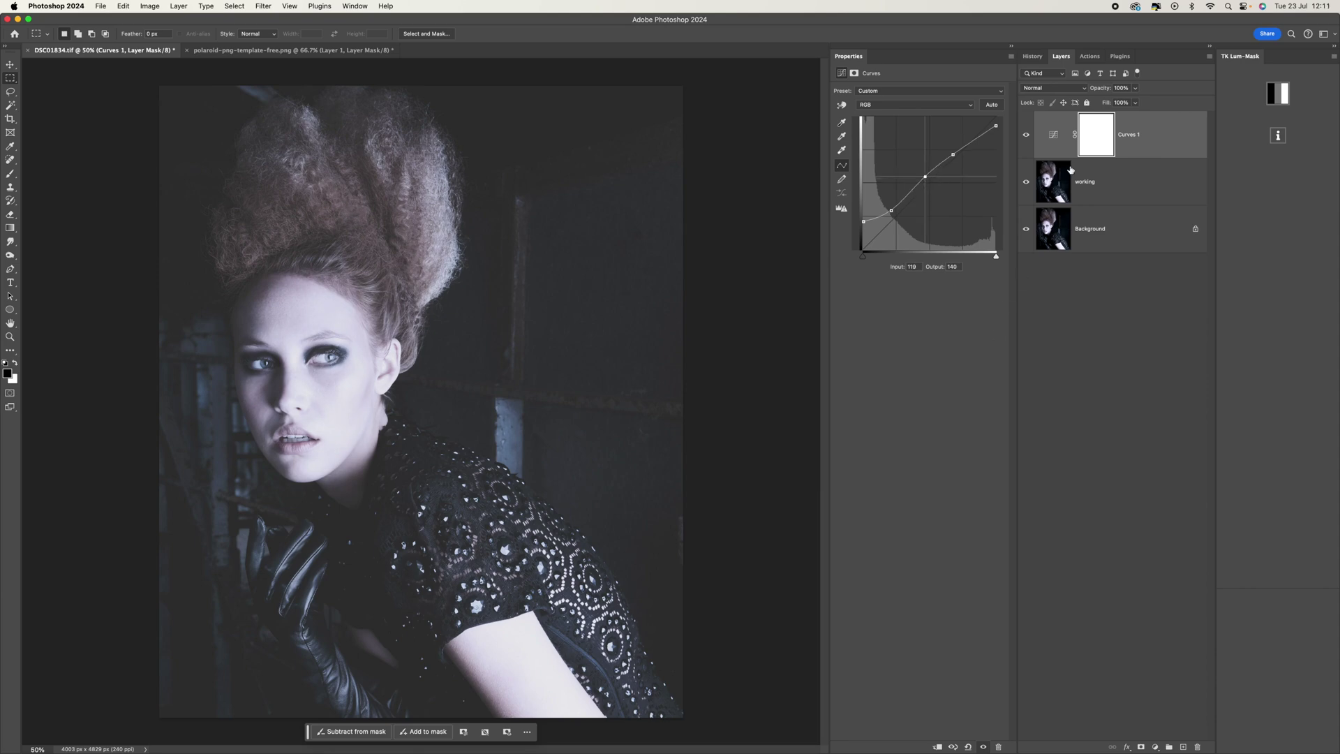
- Compare the portrait with and without the Curves 1 adjustment
{"action": "left_click", "coordinate": [1026, 137]}
{"action": "left_click", "coordinate": [1027, 137]}
{"action": "left_click", "coordinate": [1026, 137]}
{"action": "left_click", "coordinate": [1026, 136]}
- Add a second Curves adjustment layer and, in its Red channel, lift the shadows slightly and add a highlight point
{"action": "left_click", "coordinate": [1155, 747]}
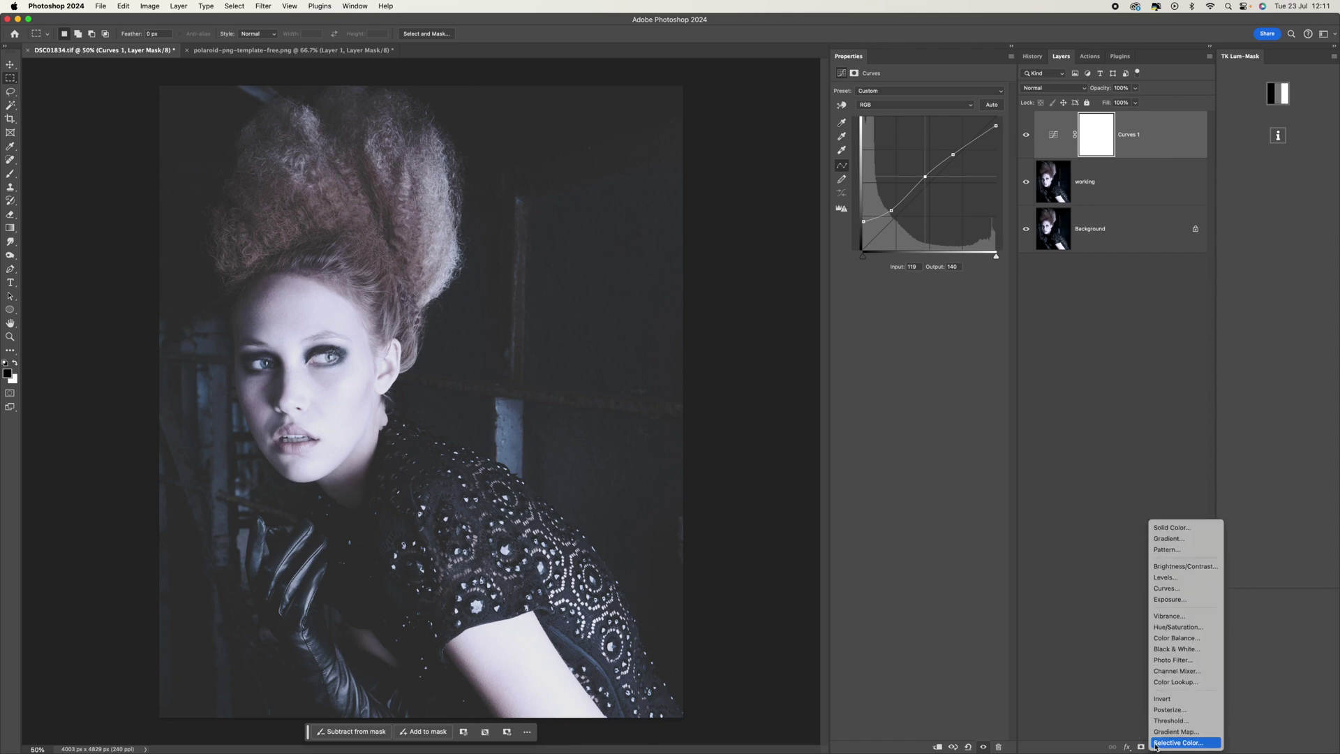
{"action": "left_click", "coordinate": [1167, 595]}
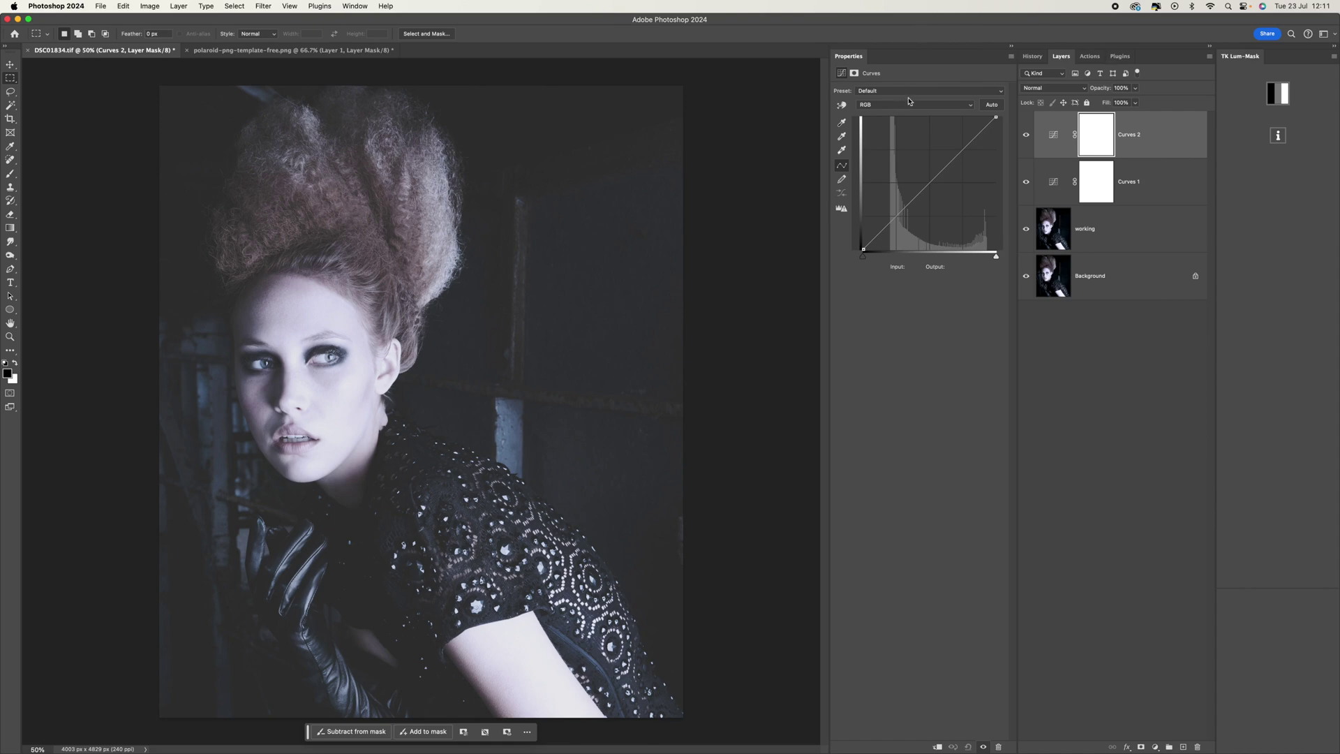
{"action": "left_click", "coordinate": [967, 107]}
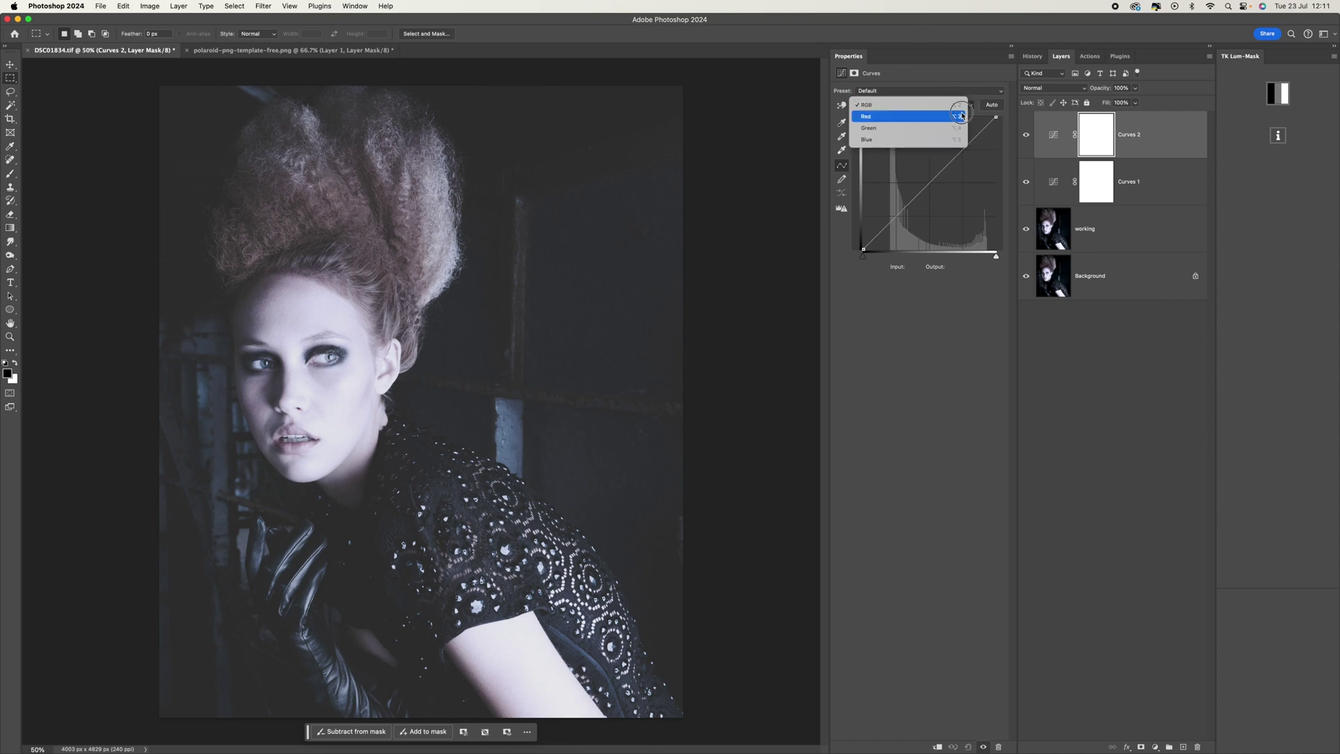
{"action": "left_click", "coordinate": [960, 113]}
{"action": "left_click", "coordinate": [960, 106]}
{"action": "left_click", "coordinate": [950, 116]}
{"action": "left_click", "coordinate": [946, 105]}
{"action": "left_click", "coordinate": [943, 117]}
{"action": "left_click", "coordinate": [940, 105]}
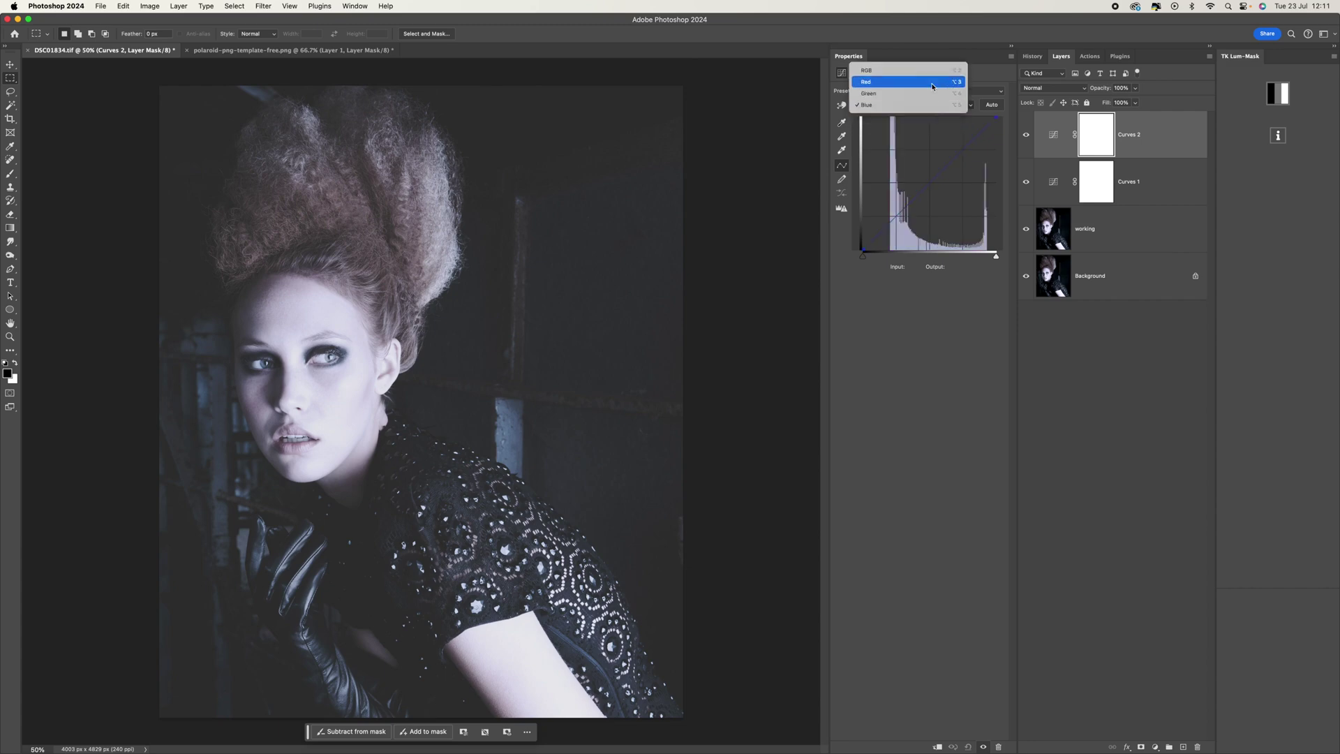
{"action": "left_click", "coordinate": [931, 82]}
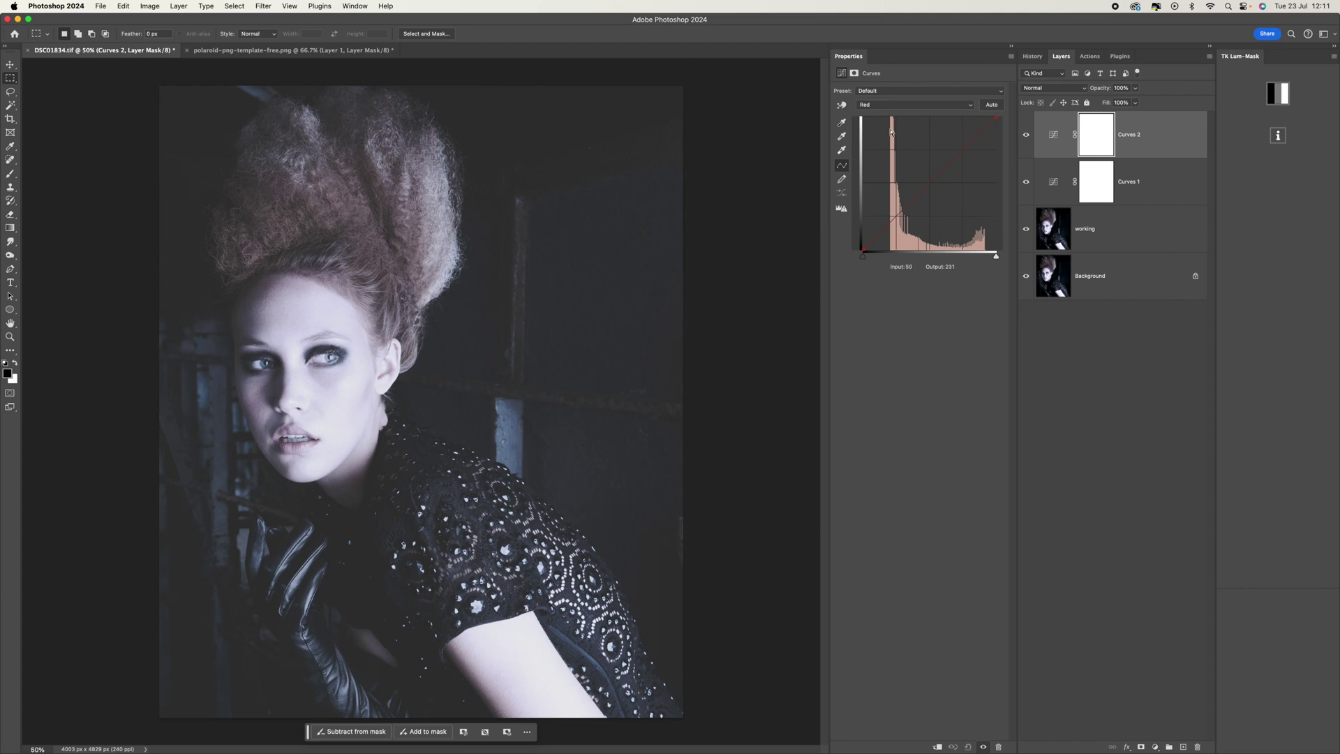
{"action": "left_click", "coordinate": [895, 216]}
{"action": "left_click_drag", "start_coordinate": [895, 216], "coordinate": [893, 214]}
{"action": "left_click", "coordinate": [962, 152]}
- In the Green channel, pull the shadows down slightly and raise a highlight point to about output 198
{"action": "left_click", "coordinate": [925, 104]}
{"action": "left_click", "coordinate": [919, 117]}
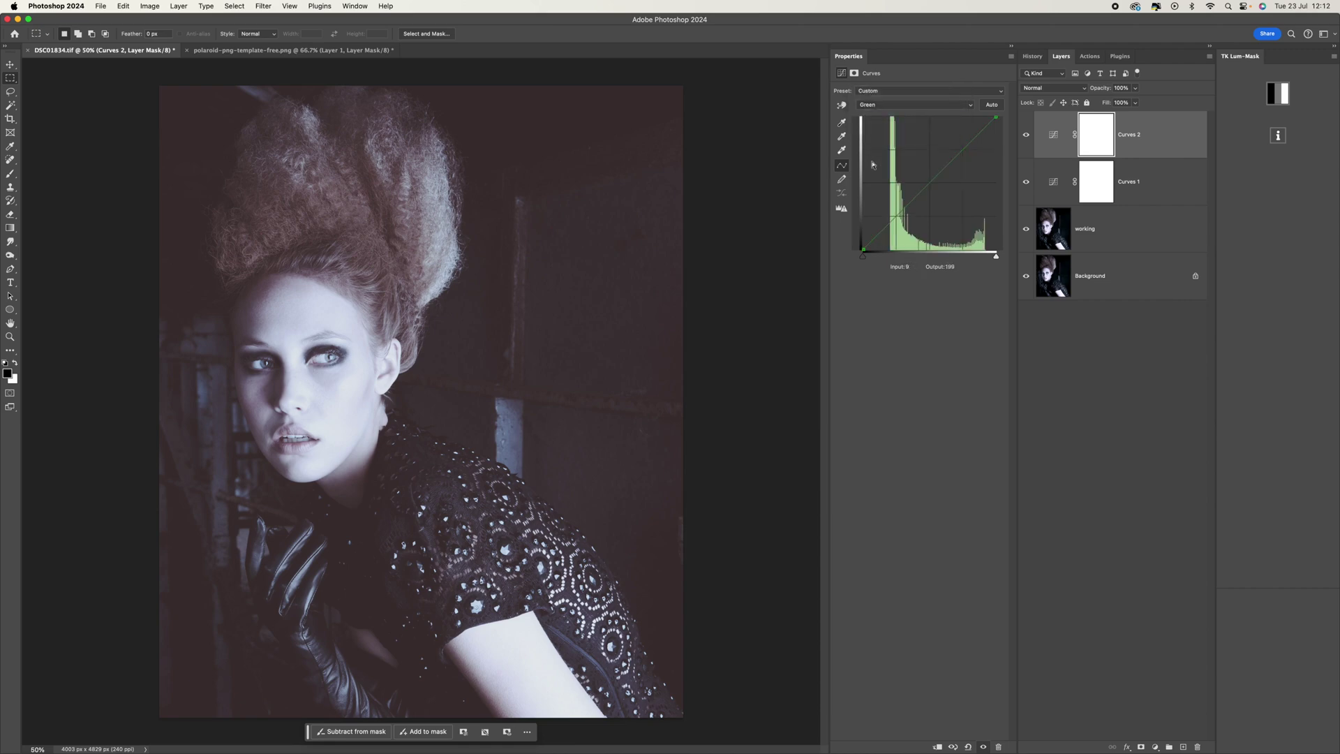
{"action": "left_click", "coordinate": [895, 218]}
{"action": "left_click_drag", "start_coordinate": [894, 218], "coordinate": [895, 220]}
{"action": "left_click", "coordinate": [961, 149]}
{"action": "left_click_drag", "start_coordinate": [961, 149], "coordinate": [960, 145]}
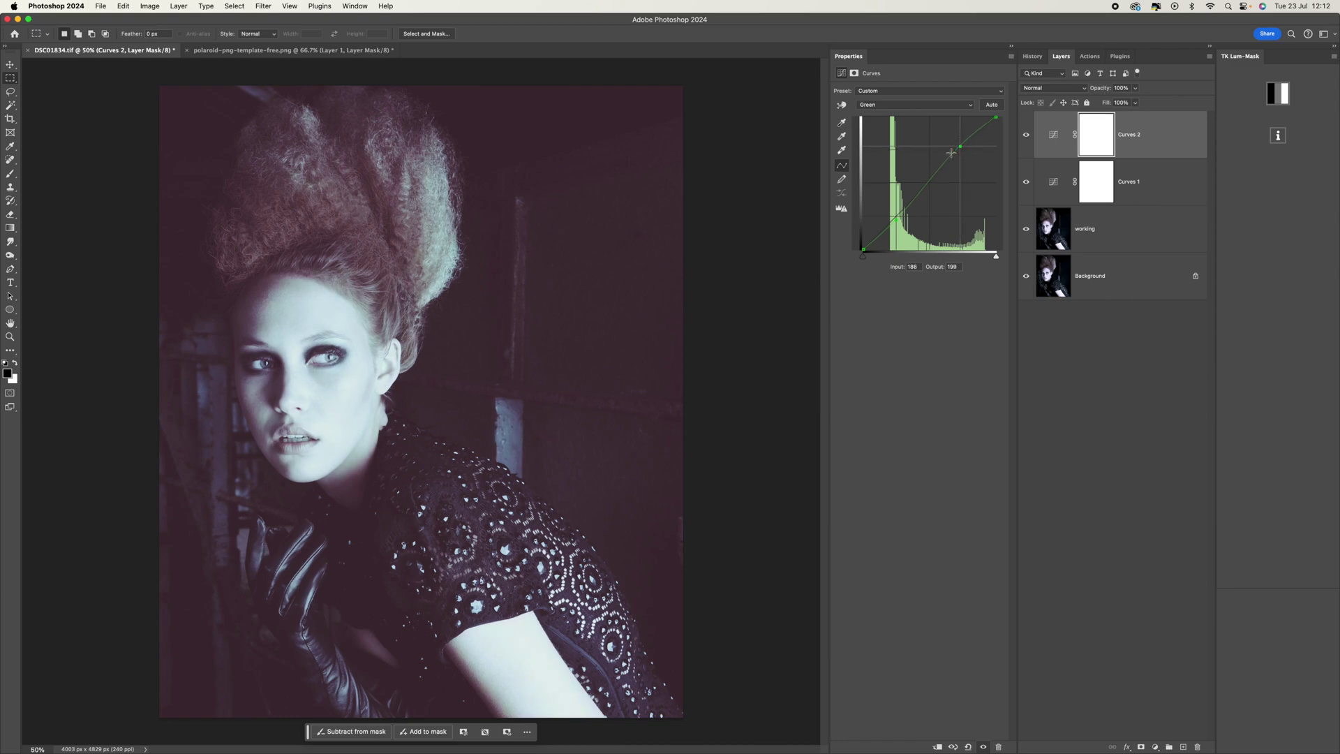
{"action": "left_click_drag", "start_coordinate": [894, 218], "coordinate": [895, 217]}
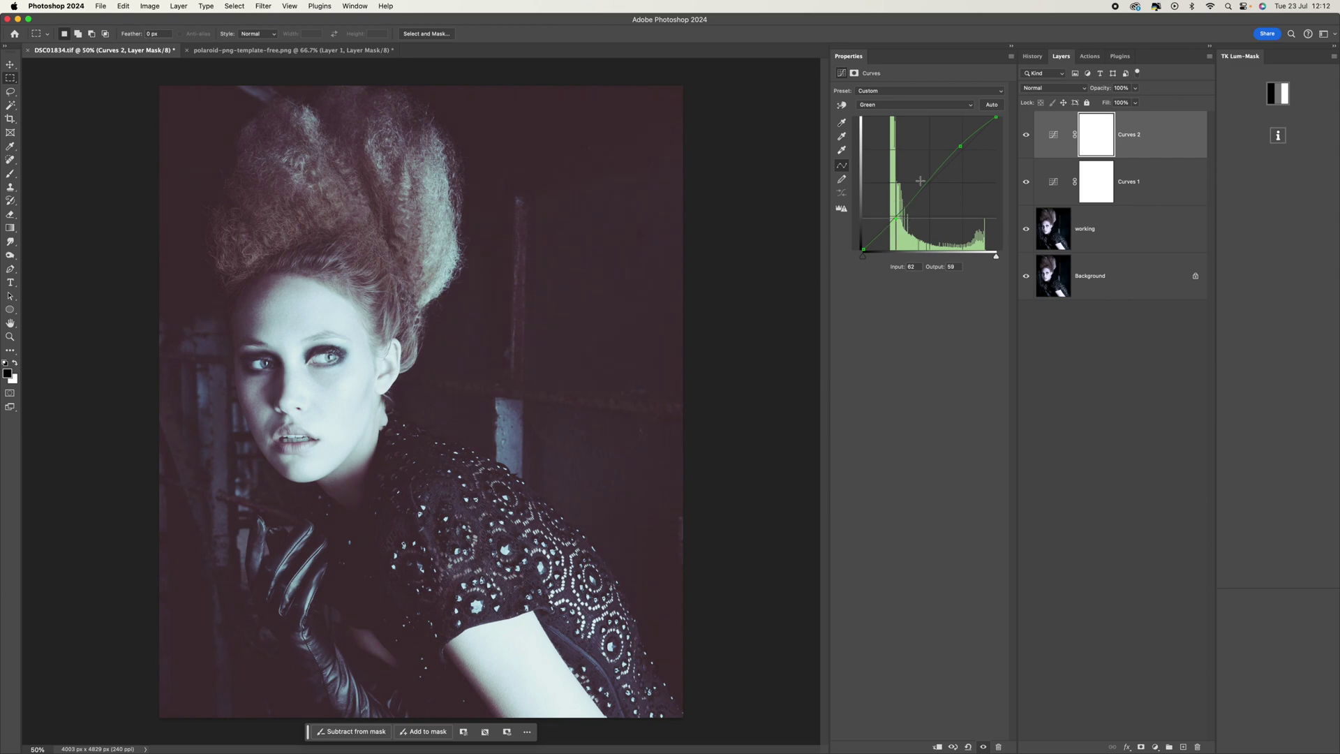
- Fine-tune the Red channel's shadow point and the Green channel's highlight point, the latter to input 187, output 198
{"action": "left_click", "coordinate": [910, 105]}
{"action": "left_click", "coordinate": [907, 93]}
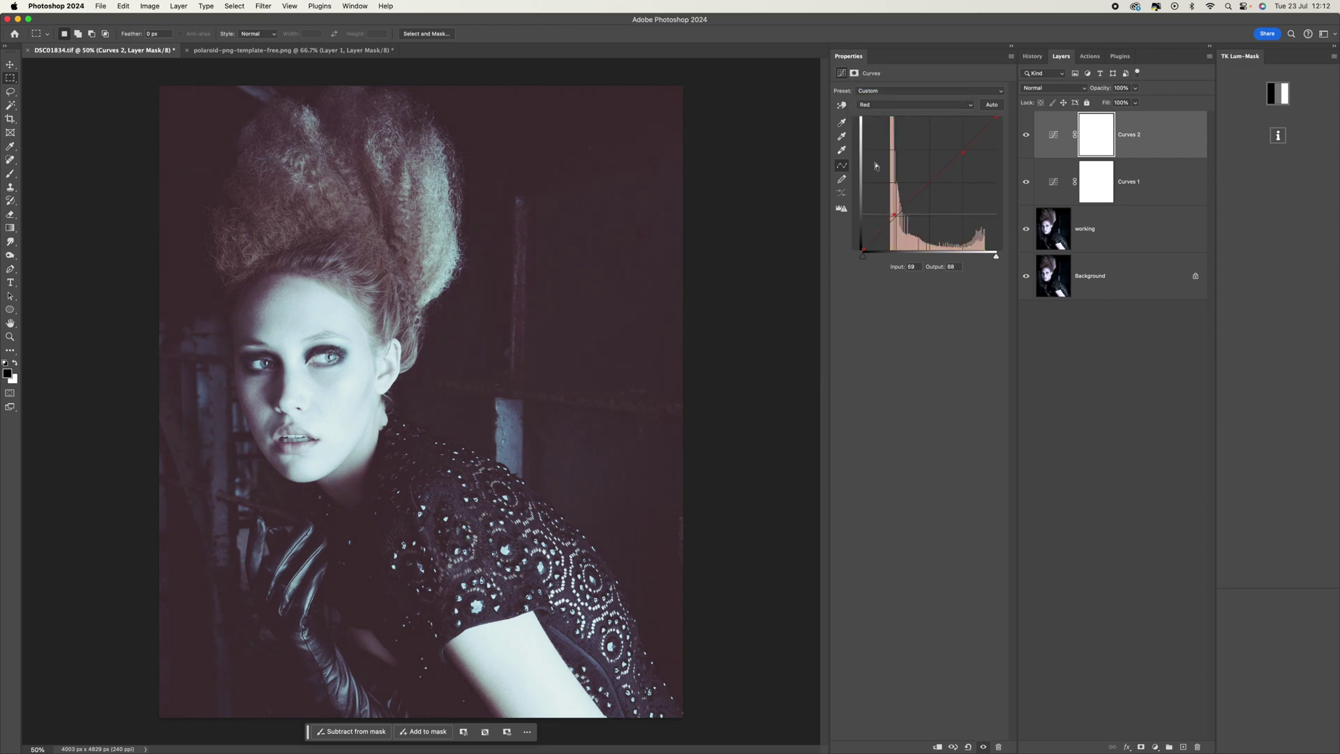
{"action": "left_click_drag", "start_coordinate": [894, 215], "coordinate": [895, 215]}
{"action": "left_click", "coordinate": [932, 104]}
{"action": "left_click", "coordinate": [925, 117]}
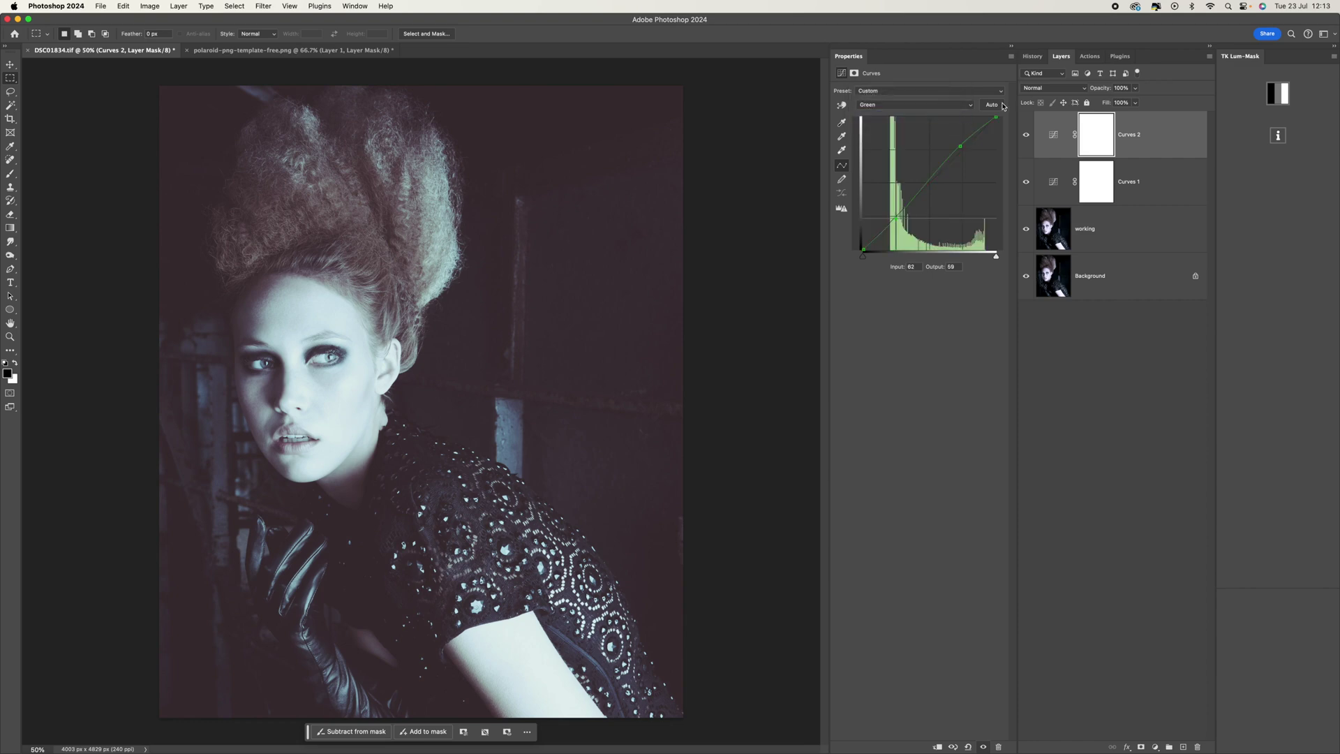
{"action": "left_click_drag", "start_coordinate": [961, 150], "coordinate": [961, 147]}
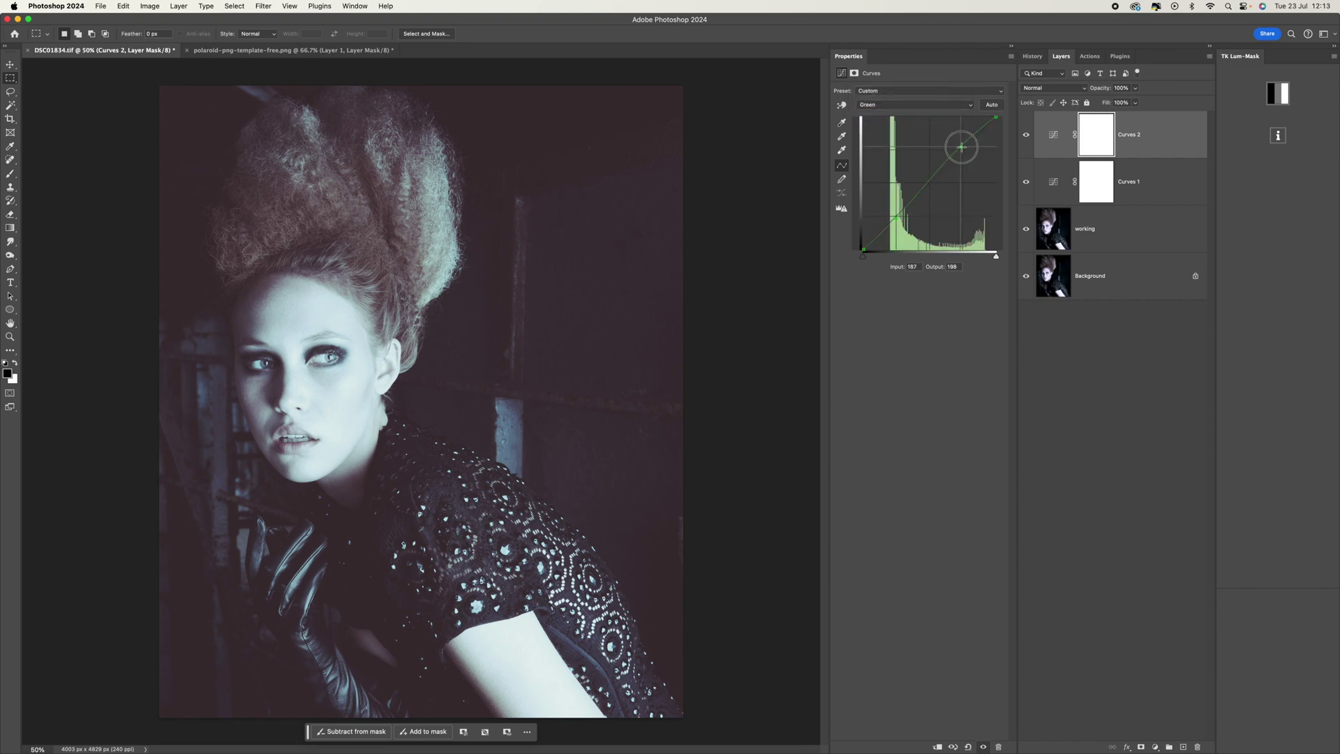
- In the Blue channel, raise the black point and lower the white point to output 229
{"action": "left_click", "coordinate": [916, 105]}
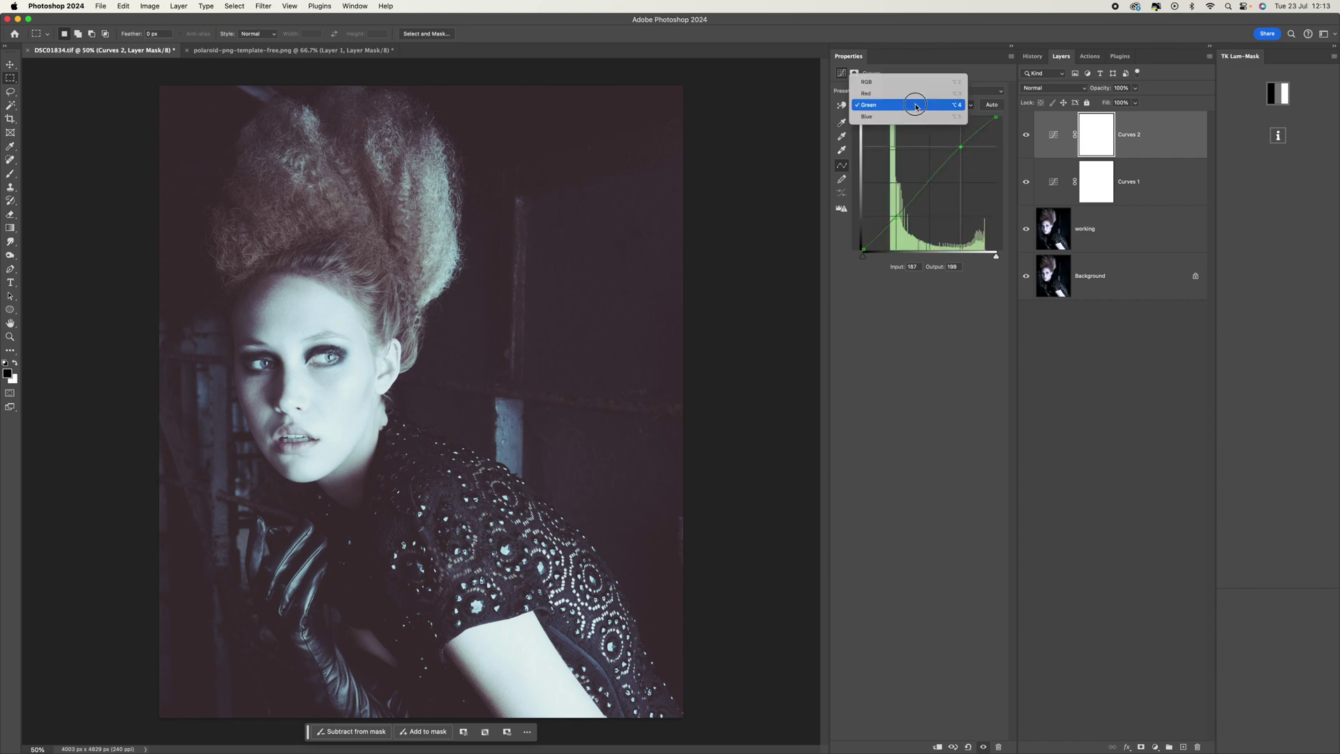
{"action": "left_click", "coordinate": [912, 121]}
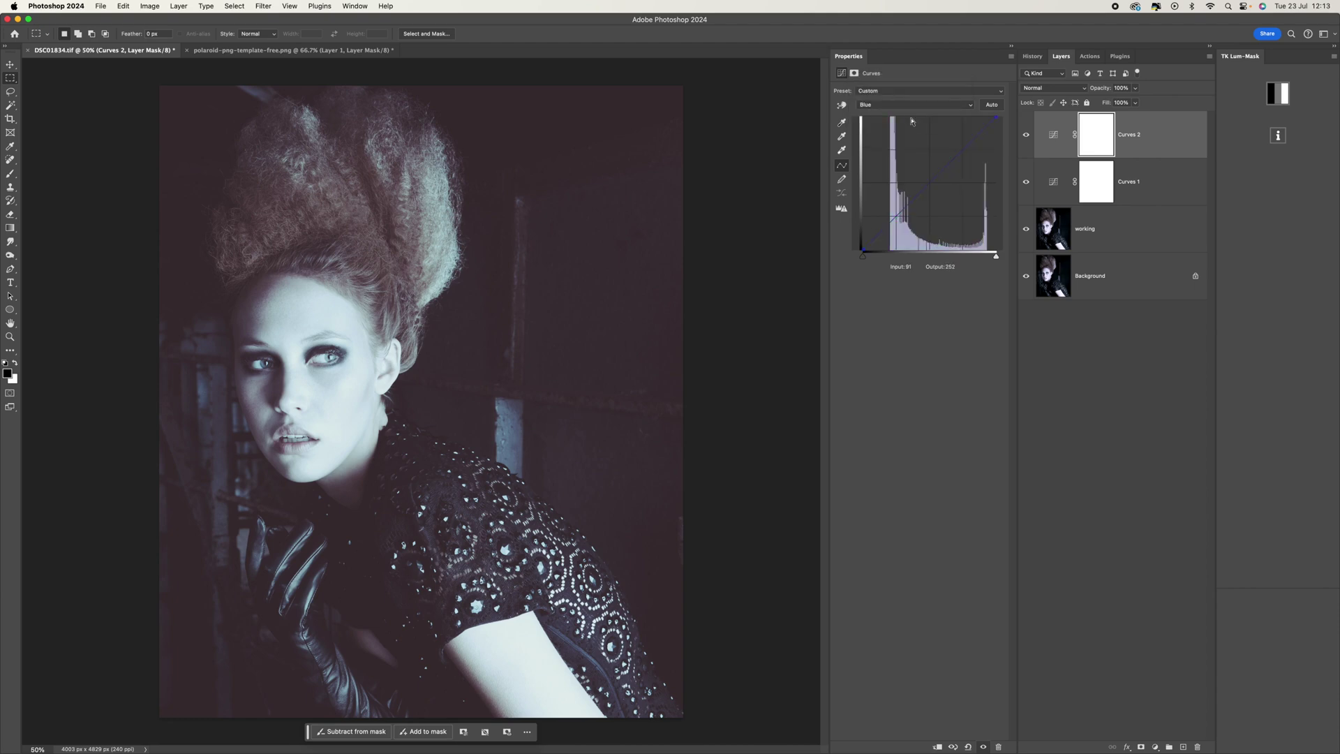
{"action": "left_click", "coordinate": [862, 249]}
{"action": "left_click_drag", "start_coordinate": [862, 249], "coordinate": [860, 242]}
{"action": "left_click_drag", "start_coordinate": [860, 242], "coordinate": [859, 237]}
{"action": "left_click_drag", "start_coordinate": [997, 119], "coordinate": [1007, 129]}
{"action": "left_click_drag", "start_coordinate": [1007, 132], "coordinate": [1008, 131]}
- Compare the portrait with and without the two Curves adjustment layers
{"action": "left_click", "coordinate": [1026, 135]}
{"action": "left_click", "coordinate": [1026, 135]}
{"action": "left_click_drag", "start_coordinate": [1026, 137], "coordinate": [1026, 183]}
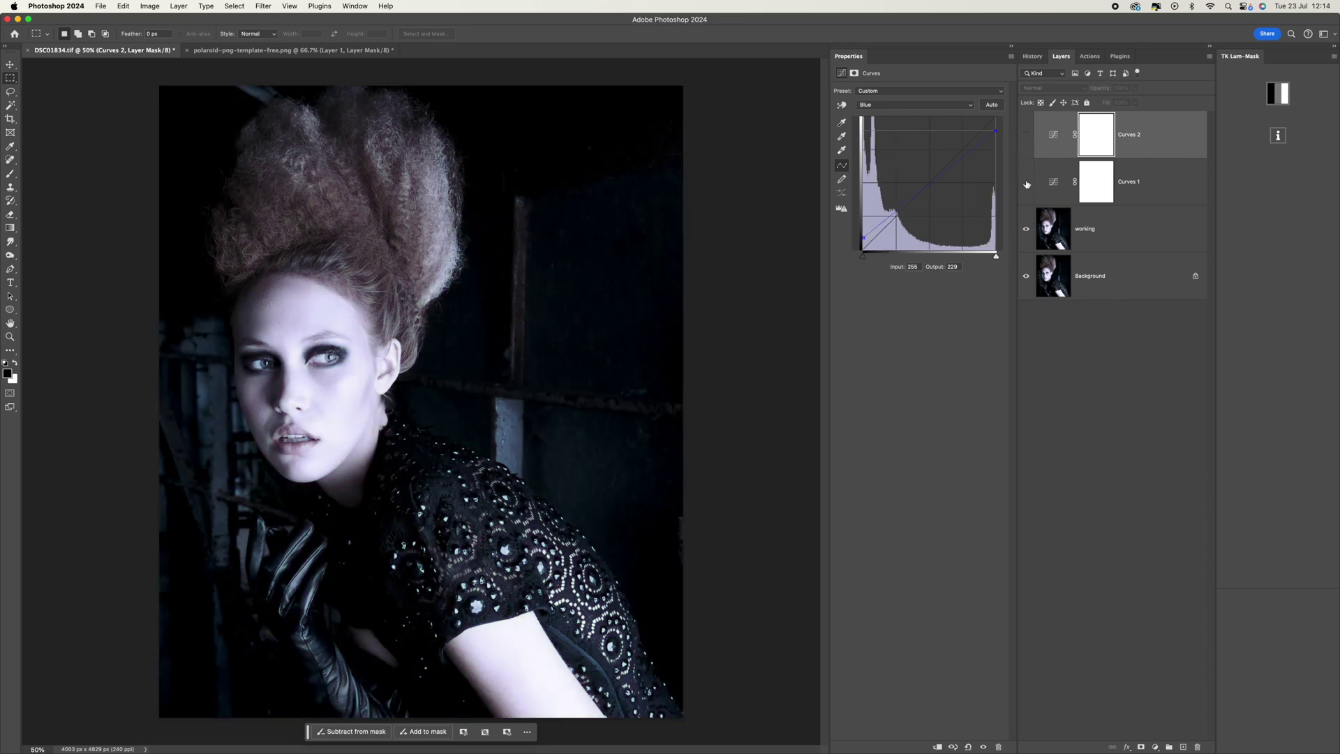
{"action": "left_click", "coordinate": [1026, 183]}
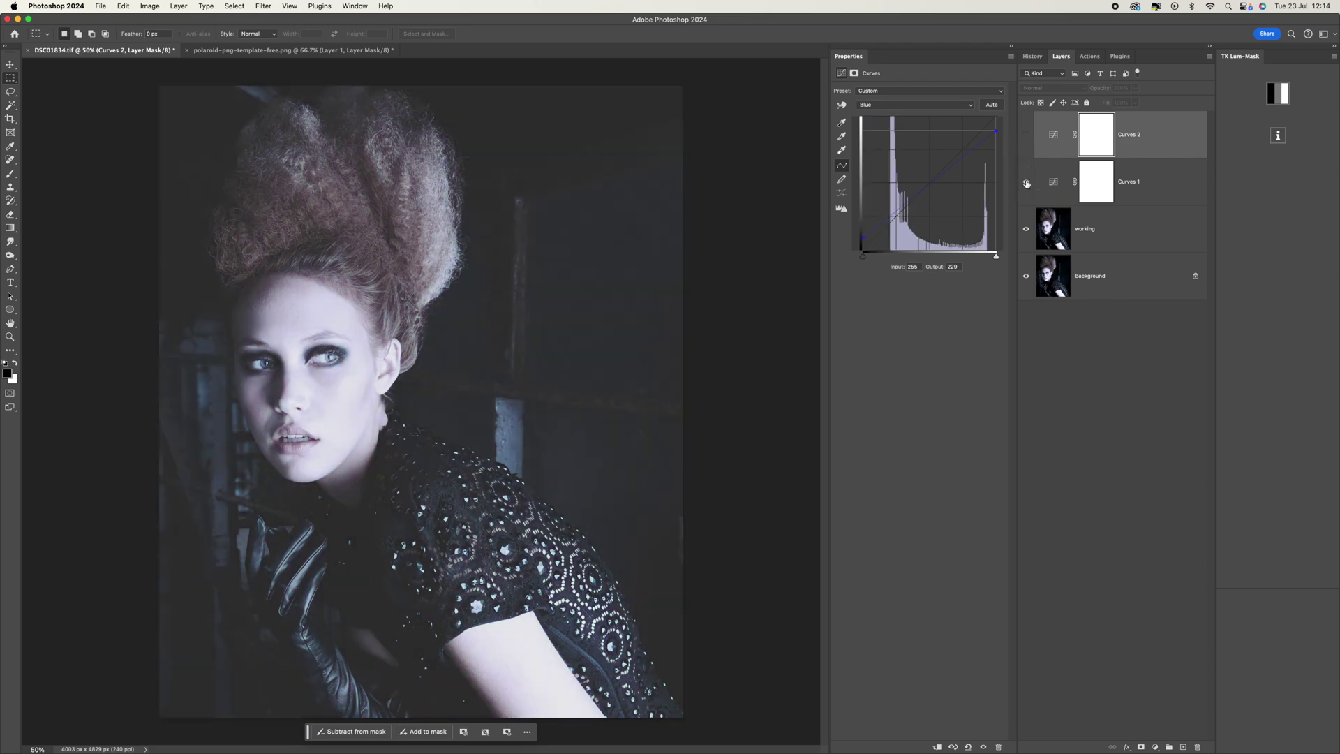
{"action": "left_click", "coordinate": [1025, 135]}
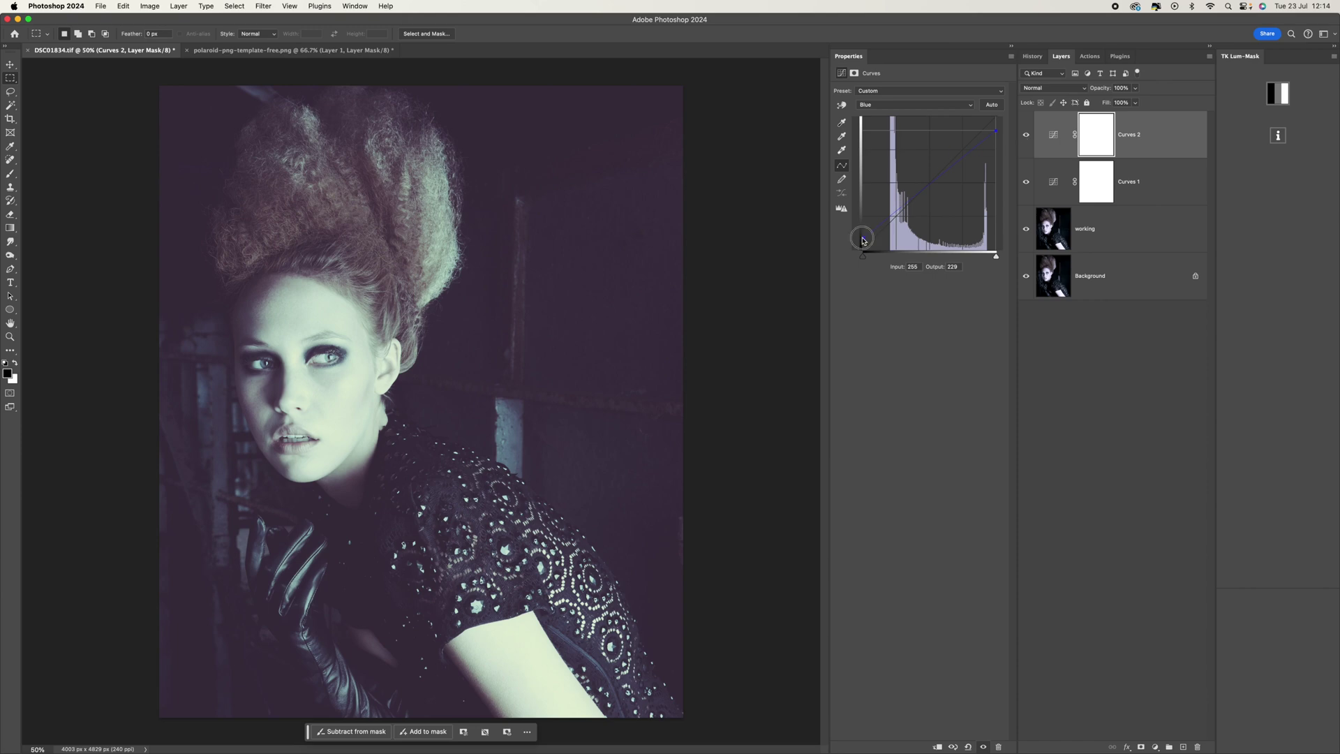
- Readjust the Blue channel's black point and lower its white point slightly further
{"action": "left_click_drag", "start_coordinate": [862, 237], "coordinate": [862, 232]}
{"action": "left_click_drag", "start_coordinate": [863, 243], "coordinate": [863, 241]}
{"action": "left_click", "coordinate": [996, 130]}
{"action": "left_click_drag", "start_coordinate": [1001, 130], "coordinate": [1000, 132]}
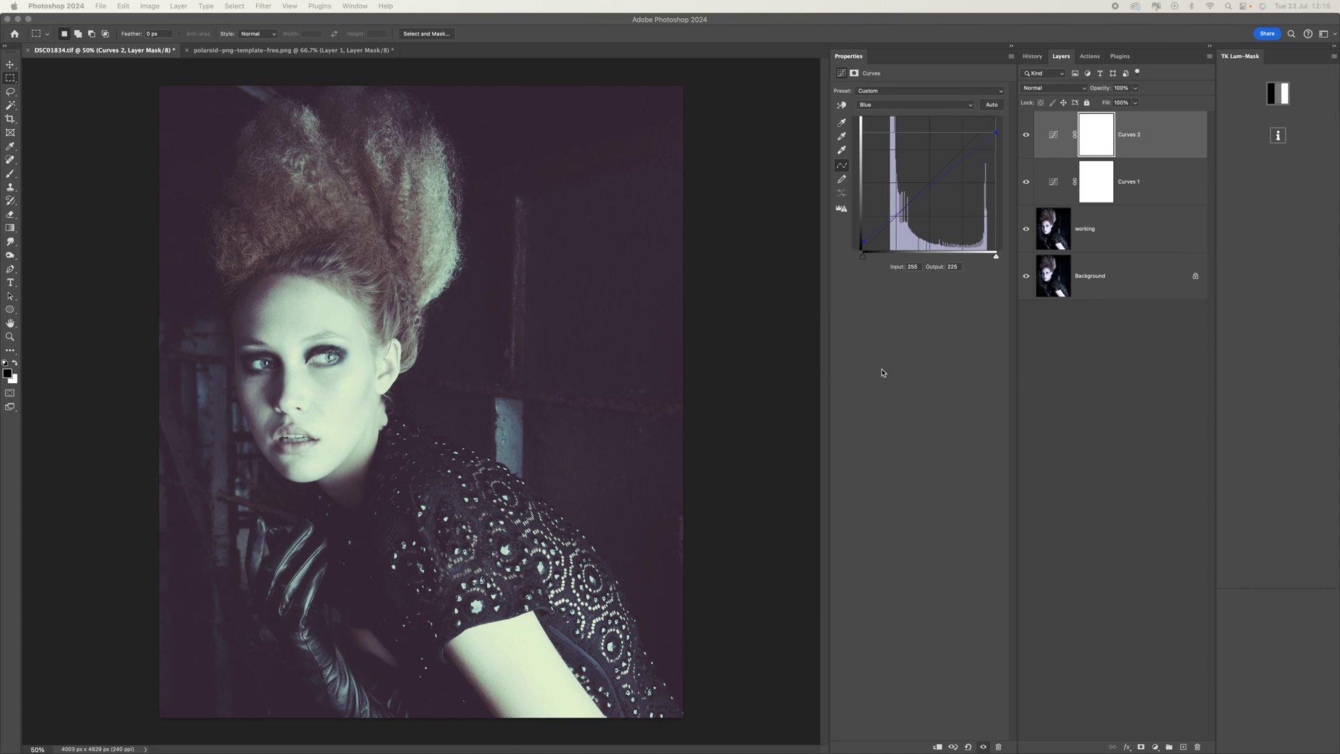
{"action": "left_click", "coordinate": [920, 421]}
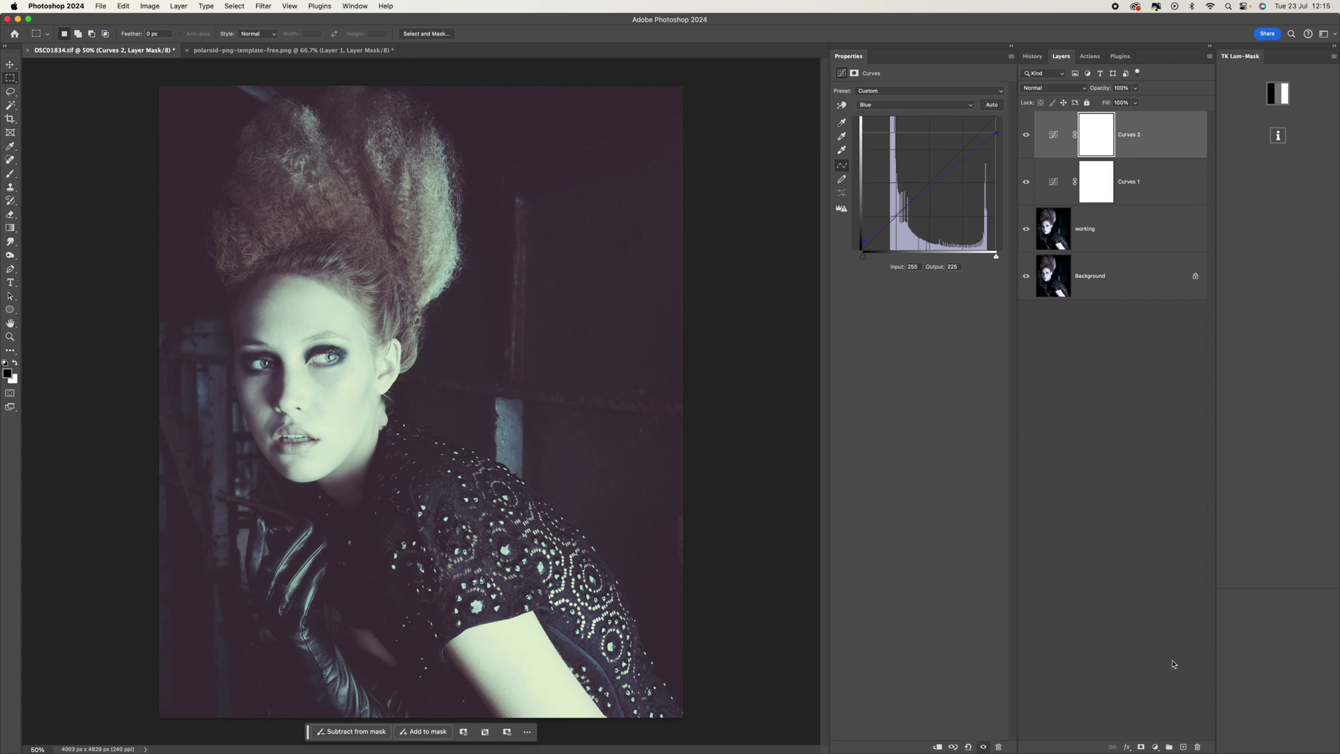
- Add a hot pink Solid Color fill layer above the curves and set its blend mode to Soft Light
{"action": "left_click", "coordinate": [1155, 746]}
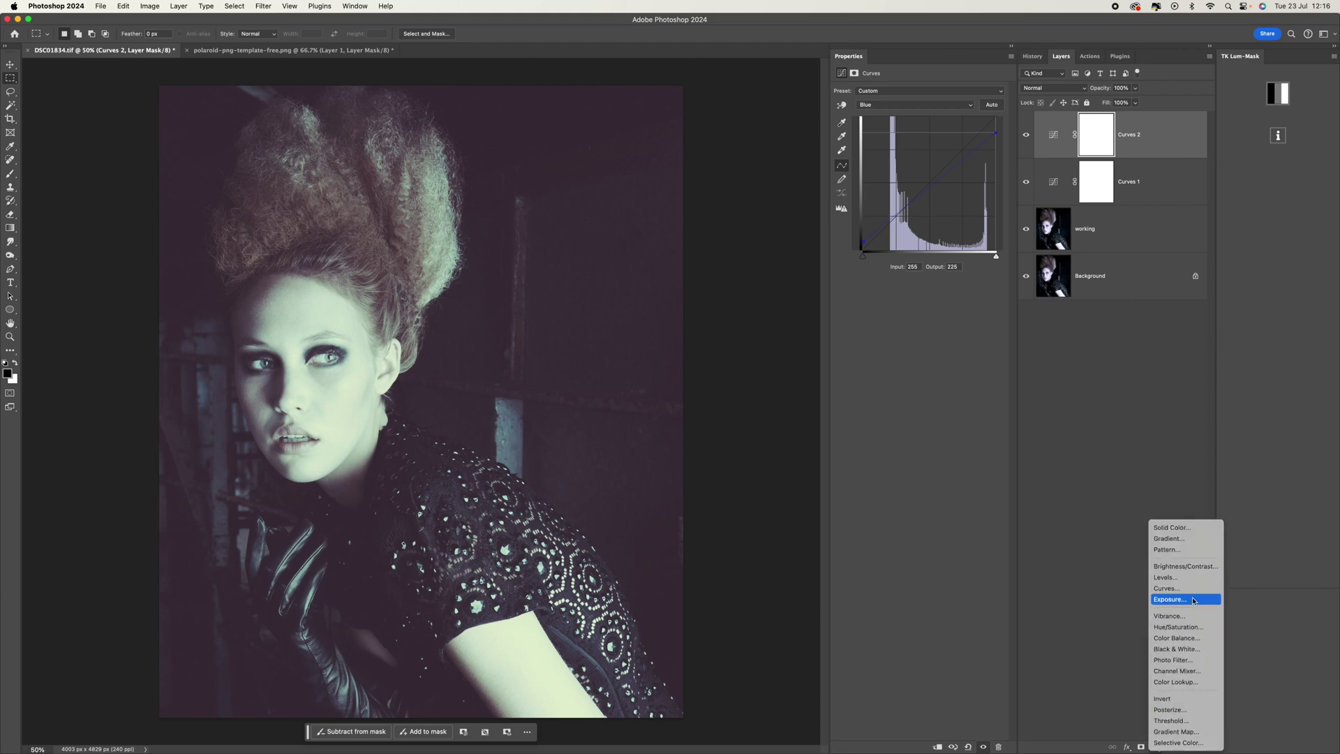
{"action": "left_click", "coordinate": [1189, 533]}
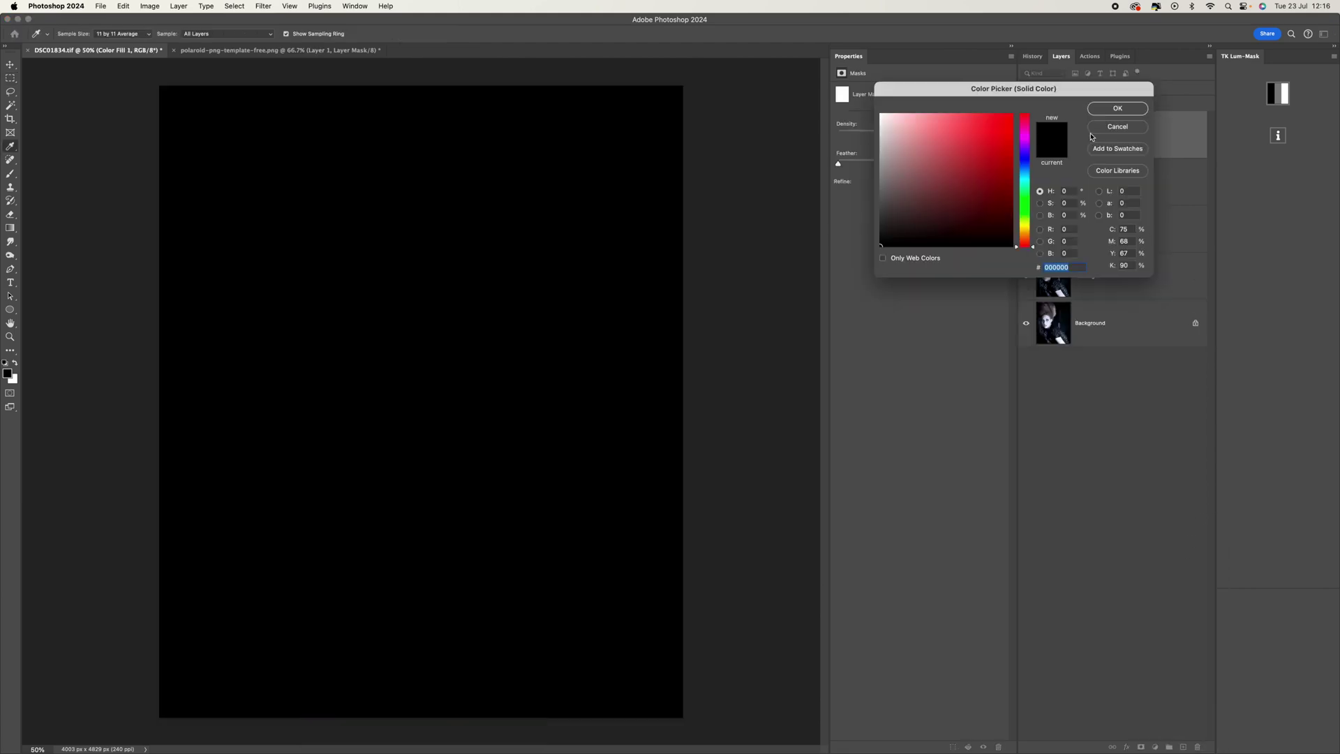
{"action": "mouse_move", "coordinate": [1029, 191]}
{"action": "left_mouse_down"}
{"action": "mouse_move", "coordinate": [1026, 113]}
{"action": "mouse_move", "coordinate": [1025, 128]}
{"action": "mouse_move", "coordinate": [984, 138]}
{"action": "mouse_move", "coordinate": [984, 116]}
{"action": "mouse_move", "coordinate": [1025, 118]}
{"action": "mouse_move", "coordinate": [1025, 147]}
{"action": "mouse_move", "coordinate": [1028, 127]}
{"action": "mouse_move", "coordinate": [991, 111]}
{"action": "mouse_move", "coordinate": [1029, 124]}
{"action": "left_mouse_up"}
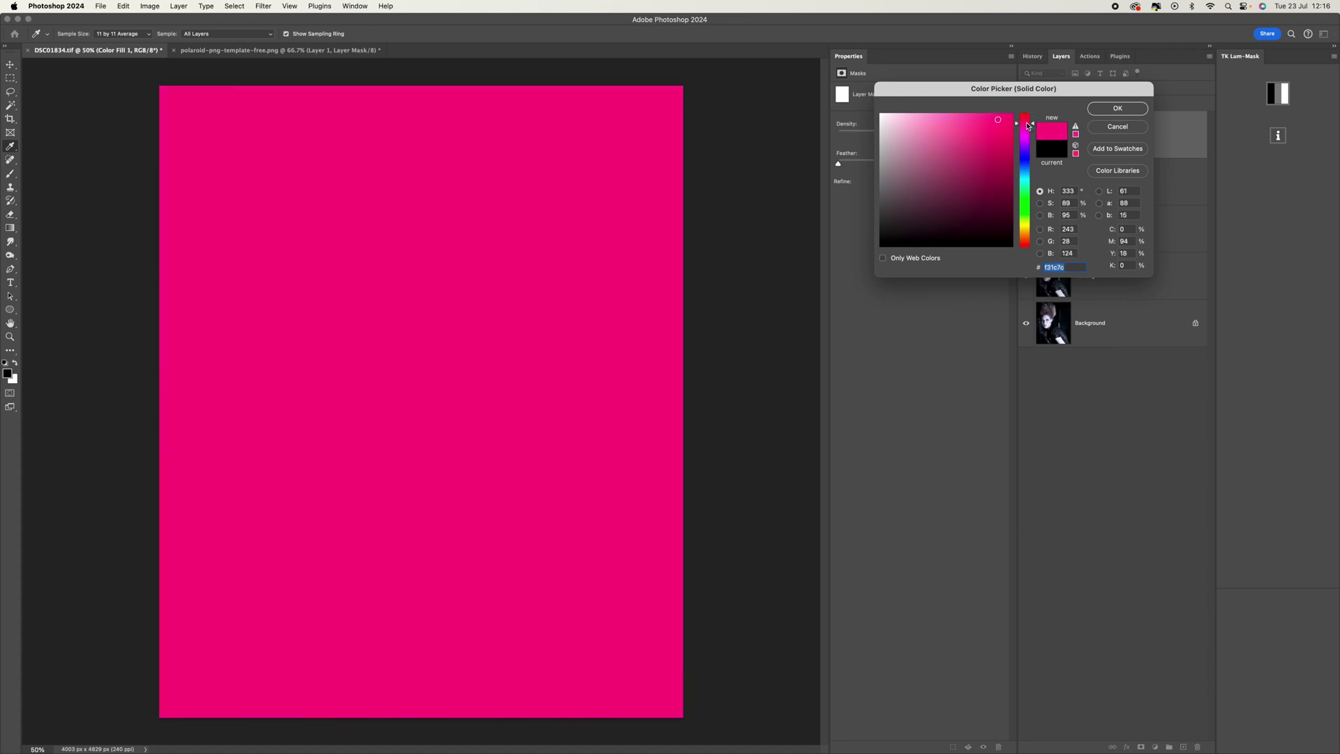
{"action": "left_click_drag", "start_coordinate": [1027, 125], "coordinate": [1026, 125]}
{"action": "left_click", "coordinate": [1106, 111]}
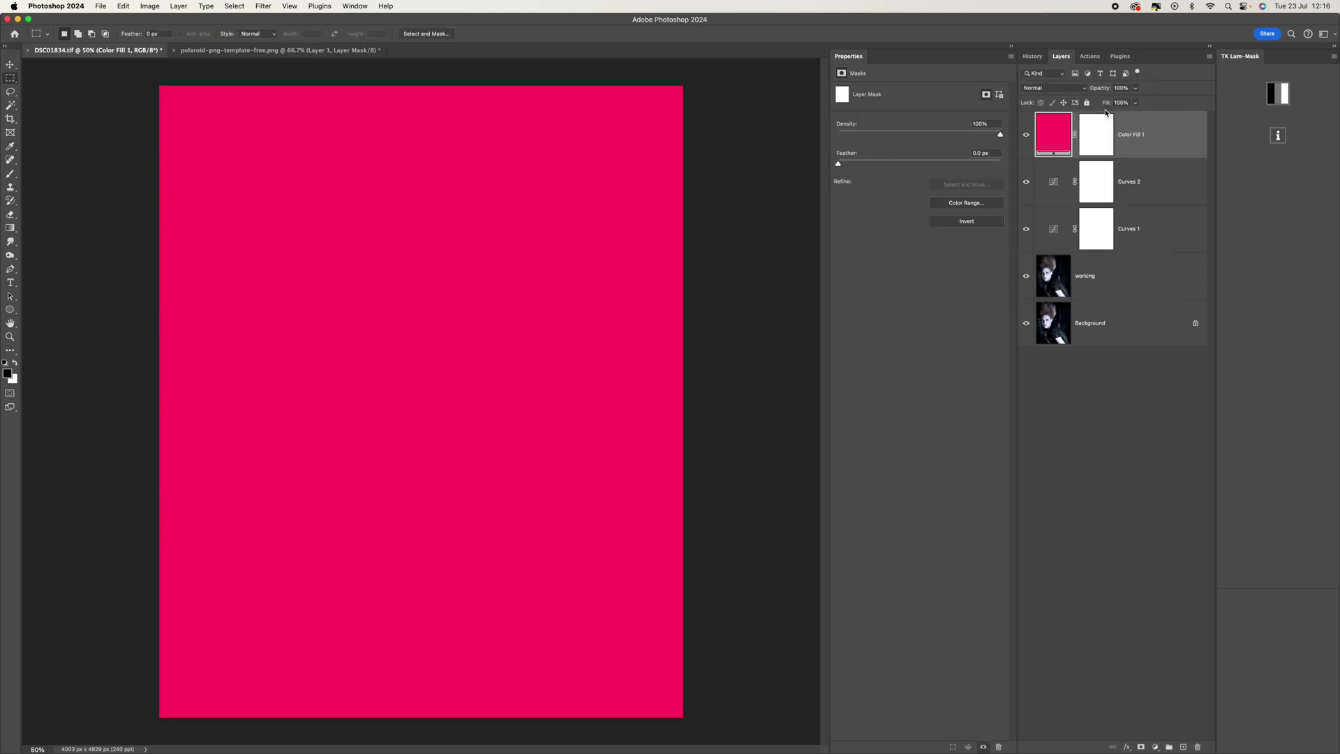
{"action": "left_click", "coordinate": [1083, 89]}
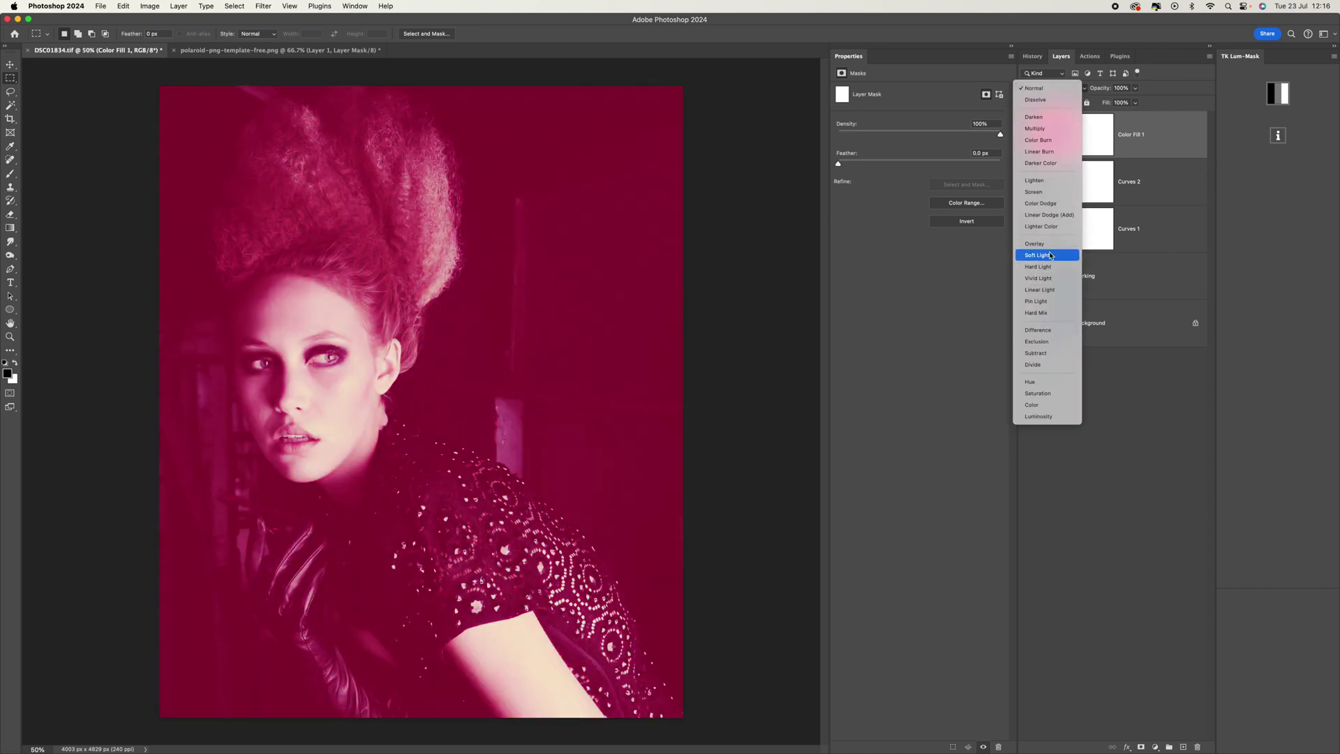
{"action": "left_click", "coordinate": [1050, 256]}
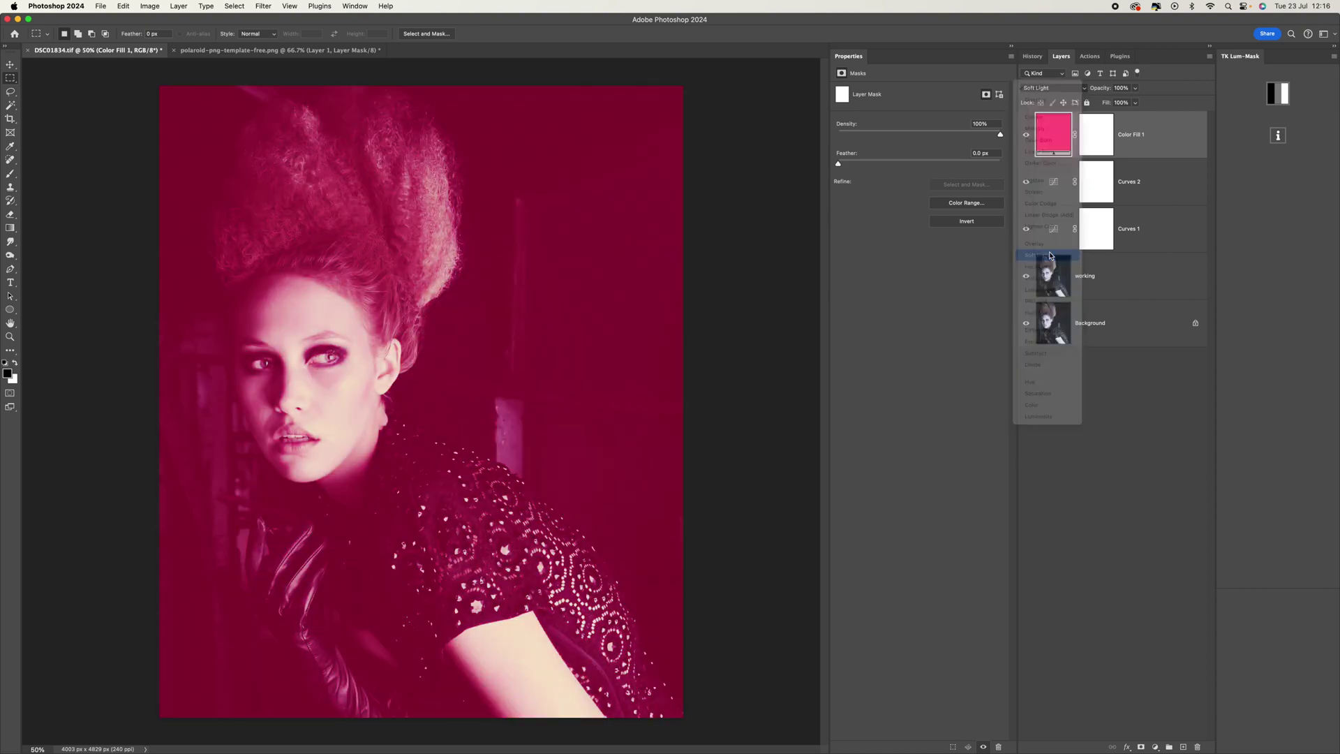
- Lower the pink fill layer's opacity to 22%
{"action": "left_click", "coordinate": [1134, 88]}
{"action": "left_click_drag", "start_coordinate": [1137, 101], "coordinate": [1102, 106]}
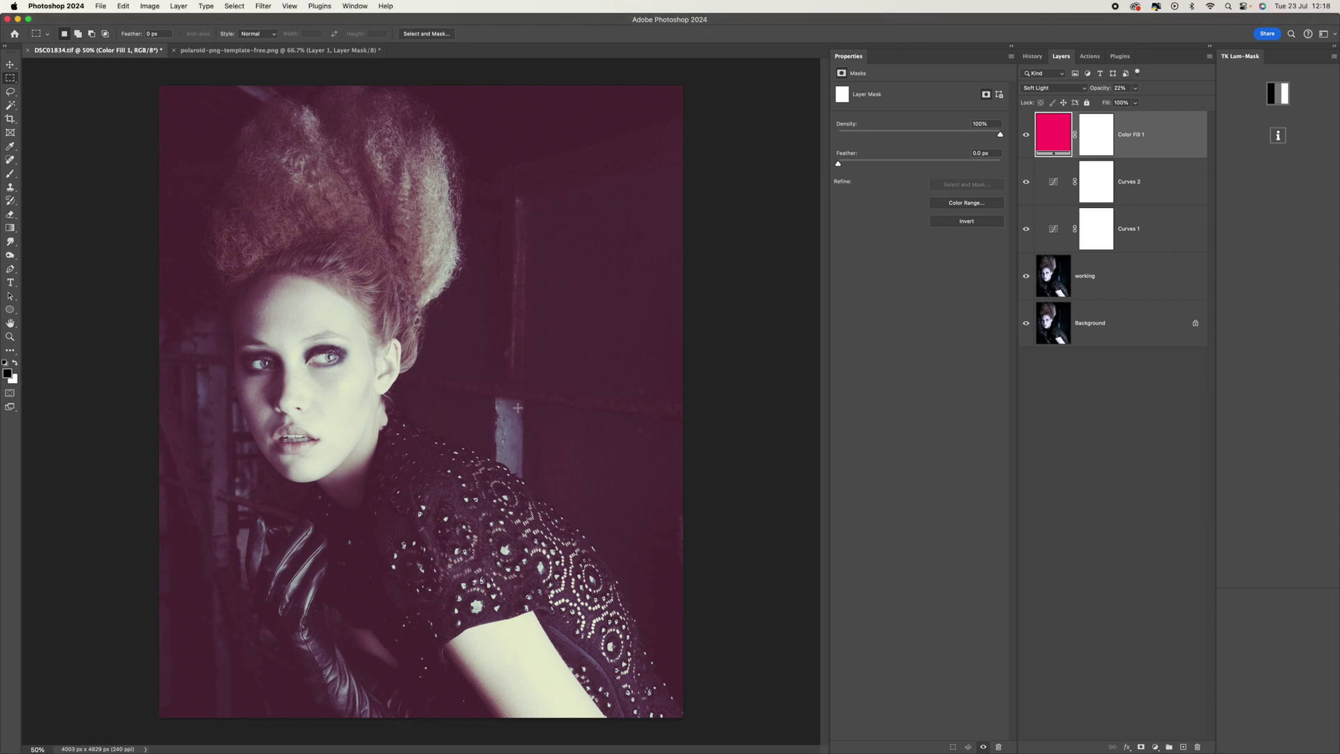
- Set up the Brush tool with black, a Soft Round tip at 0% hardness and about 85% flow
{"action": "key", "text": "x"}
{"action": "key", "text": "x"}
{"action": "key", "text": "x"}
{"action": "key", "text": "x"}
{"action": "left_click", "coordinate": [11, 175]}
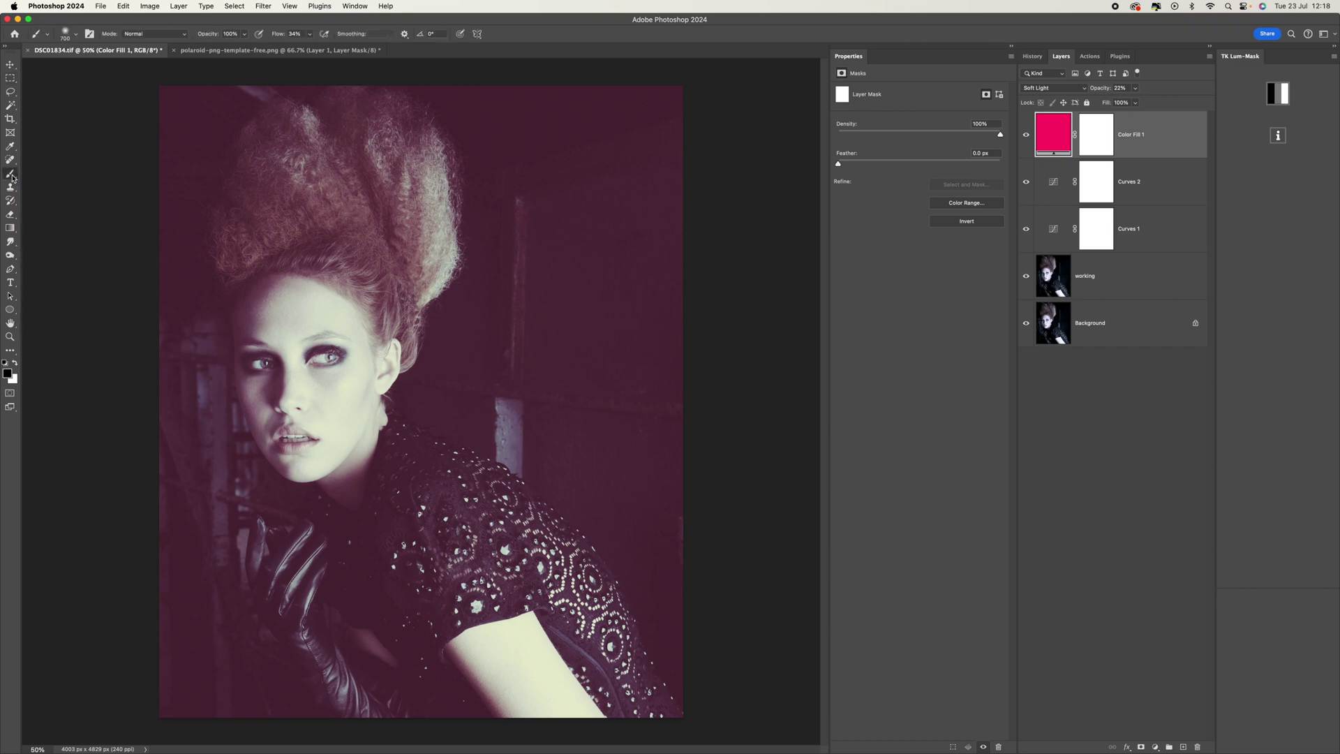
{"action": "left_click", "coordinate": [76, 33]}
{"action": "mouse_move", "coordinate": [62, 80]}
{"action": "left_mouse_down"}
{"action": "mouse_move", "coordinate": [42, 87]}
{"action": "mouse_move", "coordinate": [32, 196]}
{"action": "left_mouse_up"}
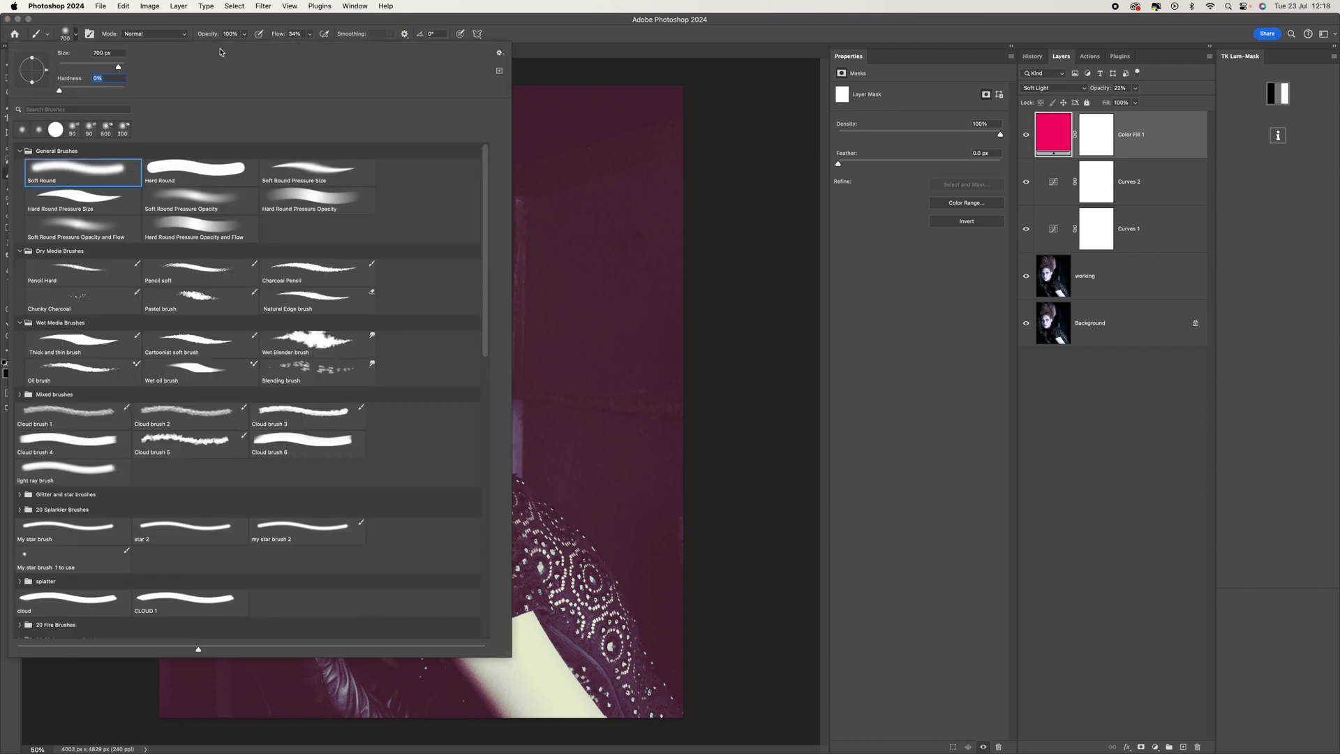
{"action": "left_click", "coordinate": [249, 21]}
{"action": "left_click_drag", "start_coordinate": [309, 33], "coordinate": [334, 63]}
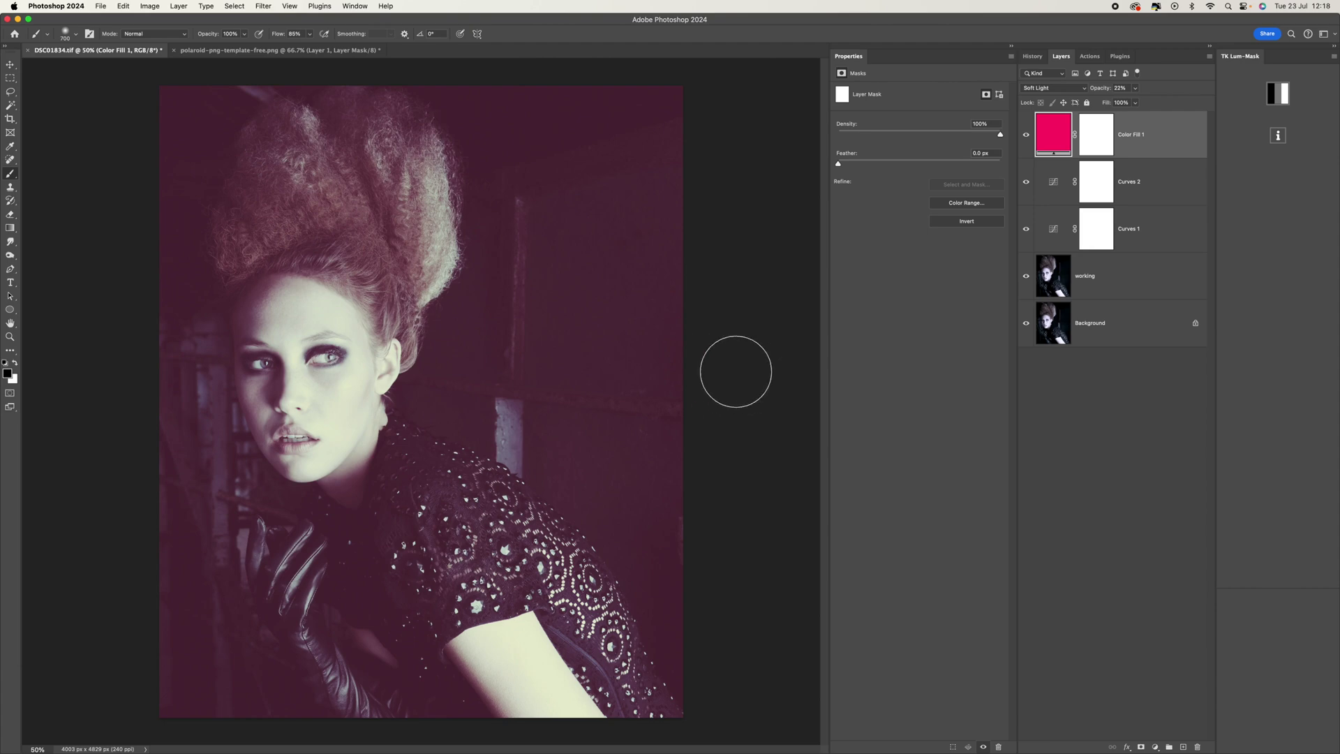
- Try resizing the soft brush, enlarging it to 2400 px and reducing it to a small tip
{"action": "key", "text": "bracketright"}
{"action": "key", "text": "bracketright"}
{"action": "key", "text": "bracketright"}
{"action": "key", "text": "bracketright"}
{"action": "key", "text": "bracketright"}
{"action": "key", "text": "bracketright"}
{"action": "key", "text": "bracketright"}
{"action": "key", "text": "bracketright"}
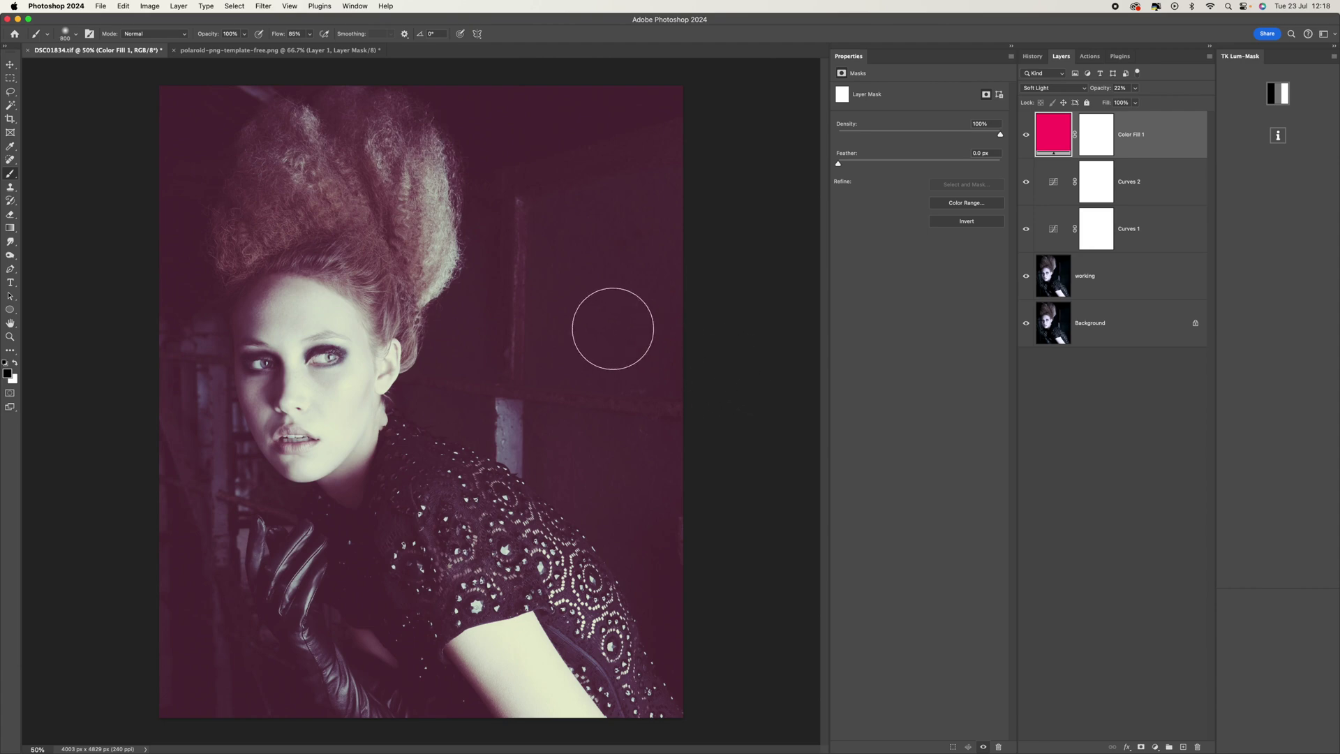
{"action": "key", "text": "bracketright"}
{"action": "key", "text": "bracketright"}
{"action": "key", "text": "bracketright"}
{"action": "key", "text": "bracketright"}
{"action": "key", "text": "bracketright"}
{"action": "key", "text": "bracketright"}
{"action": "key", "text": "bracketright"}
{"action": "key", "text": "bracketright"}
{"action": "key", "text": "bracketright"}
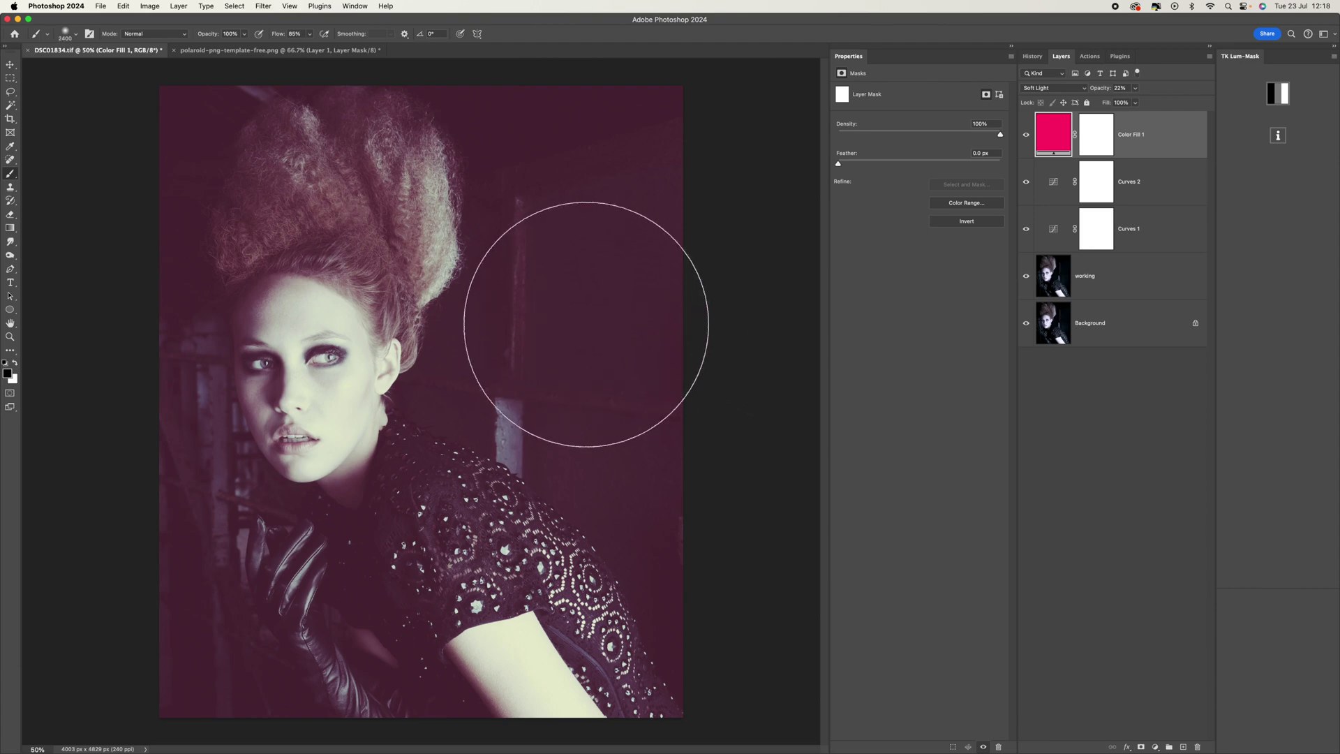
{"action": "left_click", "coordinate": [65, 32]}
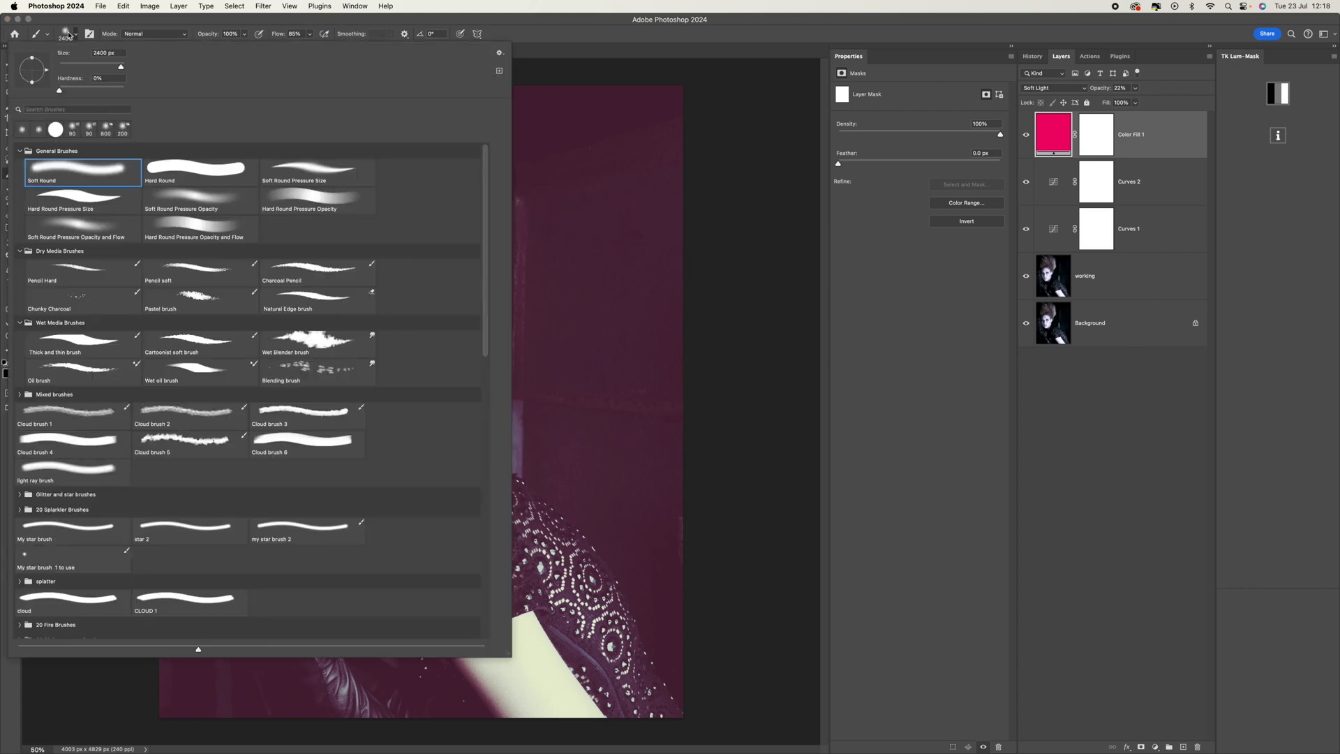
{"action": "left_click_drag", "start_coordinate": [72, 68], "coordinate": [104, 67]}
{"action": "left_click", "coordinate": [148, 24]}
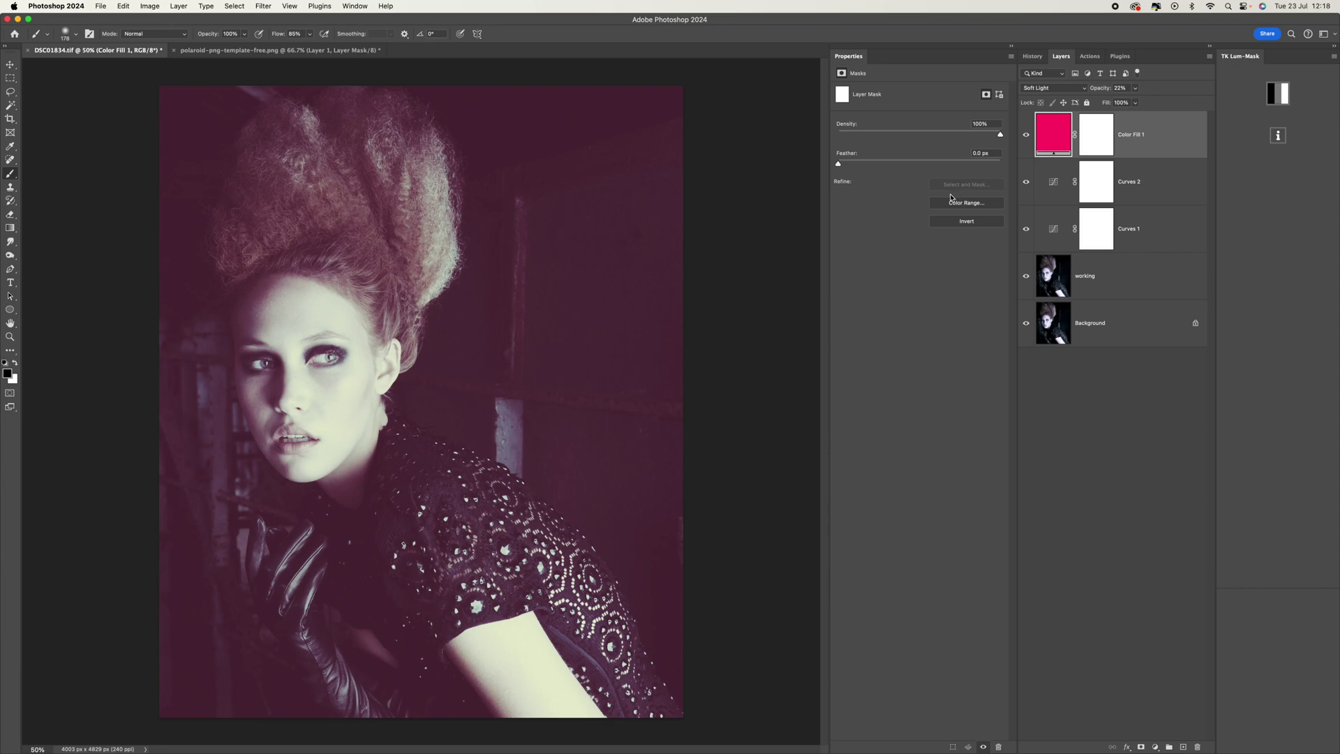
- On the pink fill's mask, paint black over the woman with a very large soft brush, keeping pink around the edges
{"action": "left_click", "coordinate": [1097, 140]}
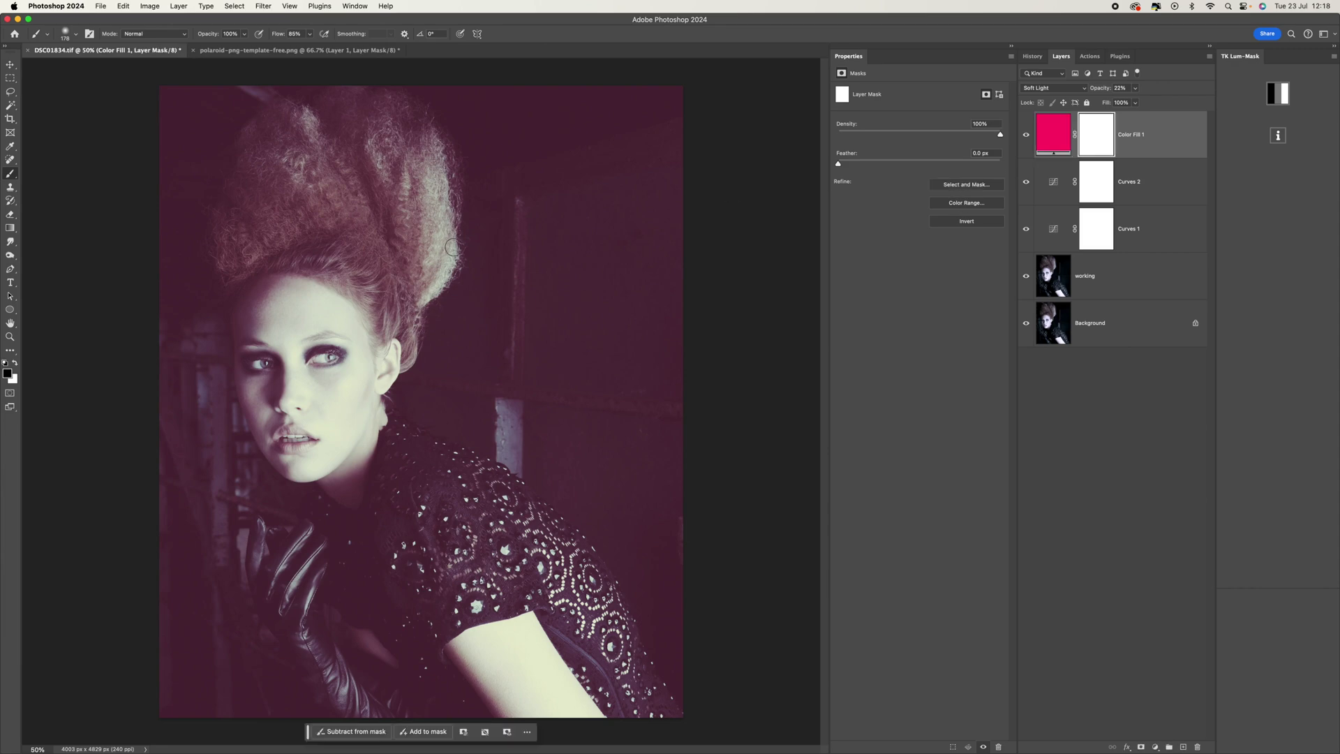
{"action": "key", "text": "bracketright"}
{"action": "key", "text": "bracketright"}
{"action": "key", "text": "bracketright"}
{"action": "key", "text": "bracketright"}
{"action": "key", "text": "bracketright"}
{"action": "key", "text": "bracketright"}
{"action": "key", "text": "bracketright"}
{"action": "key", "text": "bracketright"}
{"action": "key", "text": "bracketright"}
{"action": "key", "text": "bracketright"}
{"action": "key", "text": "bracketright"}
{"action": "key", "text": "bracketright"}
{"action": "key", "text": "bracketright"}
{"action": "key", "text": "bracketright"}
{"action": "key", "text": "bracketright"}
{"action": "key", "text": "bracketright"}
{"action": "key", "text": "bracketright"}
{"action": "key", "text": "bracketright"}
{"action": "key", "text": "bracketright"}
{"action": "key", "text": "bracketright"}
{"action": "key", "text": "bracketright"}
{"action": "key", "text": "bracketright"}
{"action": "key", "text": "bracketright"}
{"action": "key", "text": "bracketright"}
{"action": "key", "text": "bracketright"}
{"action": "key", "text": "bracketright"}
{"action": "key", "text": "bracketright"}
{"action": "key", "text": "bracketright"}
{"action": "key", "text": "bracketright"}
{"action": "mouse_move", "coordinate": [396, 266]}
{"action": "left_mouse_down"}
{"action": "mouse_move", "coordinate": [365, 385]}
{"action": "mouse_move", "coordinate": [480, 520]}
{"action": "mouse_move", "coordinate": [498, 586]}
{"action": "mouse_move", "coordinate": [467, 609]}
{"action": "mouse_move", "coordinate": [350, 597]}
{"action": "mouse_move", "coordinate": [334, 218]}
{"action": "mouse_move", "coordinate": [319, 185]}
{"action": "mouse_move", "coordinate": [442, 359]}
{"action": "left_mouse_up"}
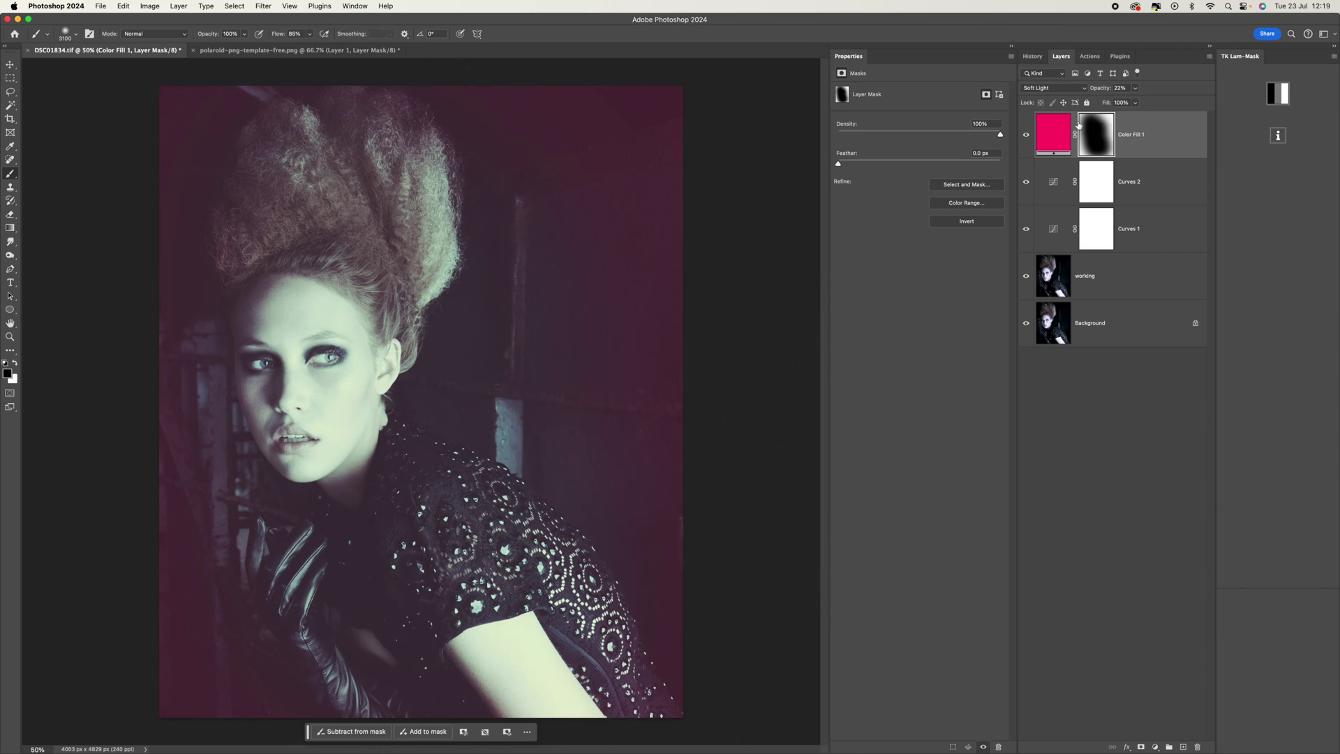
- Soften the transitions on the pink fill's mask around the hair with a smaller black brush at very low flow
{"action": "mouse_move", "coordinate": [309, 33]}
{"action": "left_mouse_down"}
{"action": "mouse_move", "coordinate": [298, 58]}
{"action": "mouse_move", "coordinate": [275, 59]}
{"action": "left_mouse_up"}
{"action": "key", "text": "bracketleft"}
{"action": "key", "text": "bracketleft"}
{"action": "key", "text": "bracketleft"}
{"action": "key", "text": "bracketleft"}
{"action": "key", "text": "bracketleft"}
{"action": "key", "text": "bracketleft"}
{"action": "key", "text": "bracketleft"}
{"action": "key", "text": "bracketleft"}
{"action": "key", "text": "bracketleft"}
{"action": "key", "text": "bracketleft"}
{"action": "key", "text": "bracketleft"}
{"action": "key", "text": "bracketleft"}
{"action": "key", "text": "bracketleft"}
{"action": "key", "text": "bracketleft"}
{"action": "left_click_drag", "start_coordinate": [263, 65], "coordinate": [359, 156]}
{"action": "key", "text": "bracketleft"}
{"action": "key", "text": "bracketleft"}
{"action": "key", "text": "bracketleft"}
{"action": "key", "text": "bracketleft"}
{"action": "key", "text": "bracketleft"}
{"action": "key", "text": "bracketleft"}
{"action": "key", "text": "bracketleft"}
{"action": "left_click", "coordinate": [310, 34]}
{"action": "left_click_drag", "start_coordinate": [311, 47], "coordinate": [308, 52]}
{"action": "key", "text": "bracketright"}
{"action": "key", "text": "bracketright"}
{"action": "key", "text": "bracketright"}
{"action": "key", "text": "bracketright"}
{"action": "key", "text": "bracketright"}
{"action": "key", "text": "bracketright"}
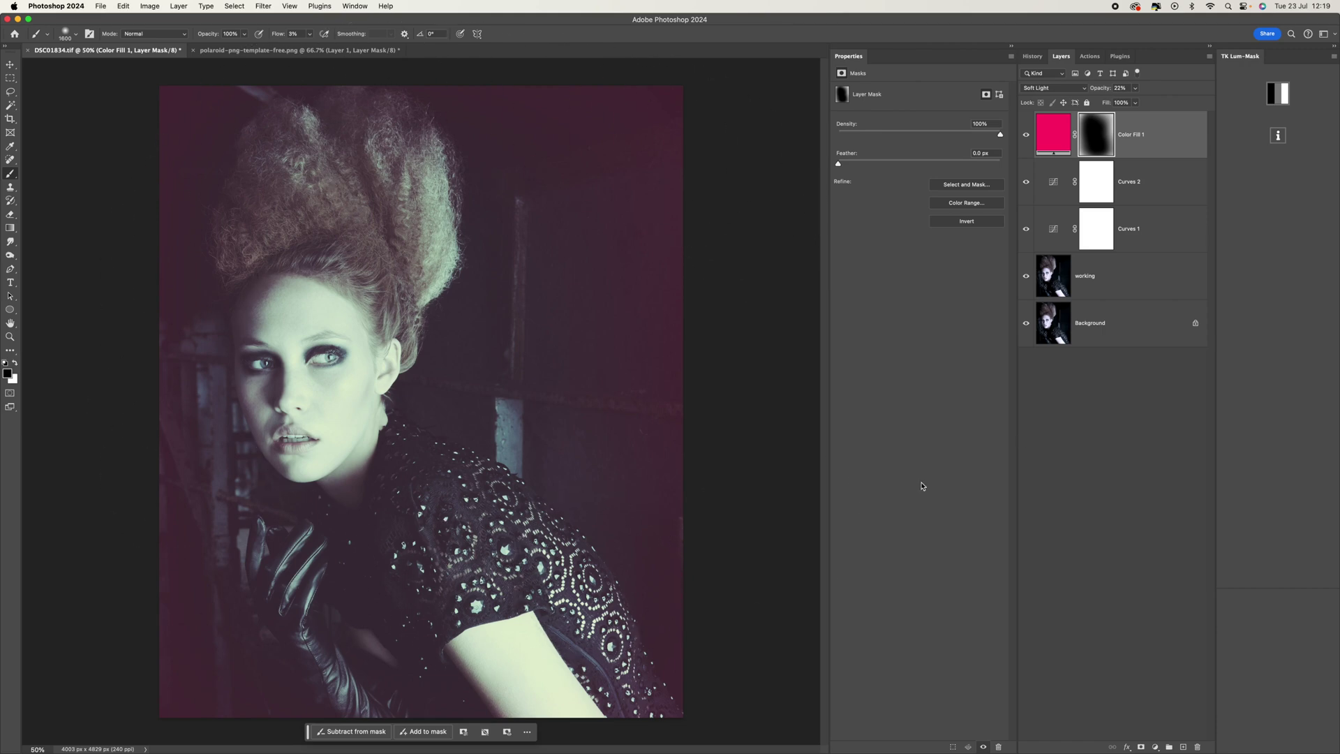
- Add a yellow Solid Color fill layer (R 234, G 228, B 56) above the pink fill
{"action": "left_click", "coordinate": [1154, 746]}
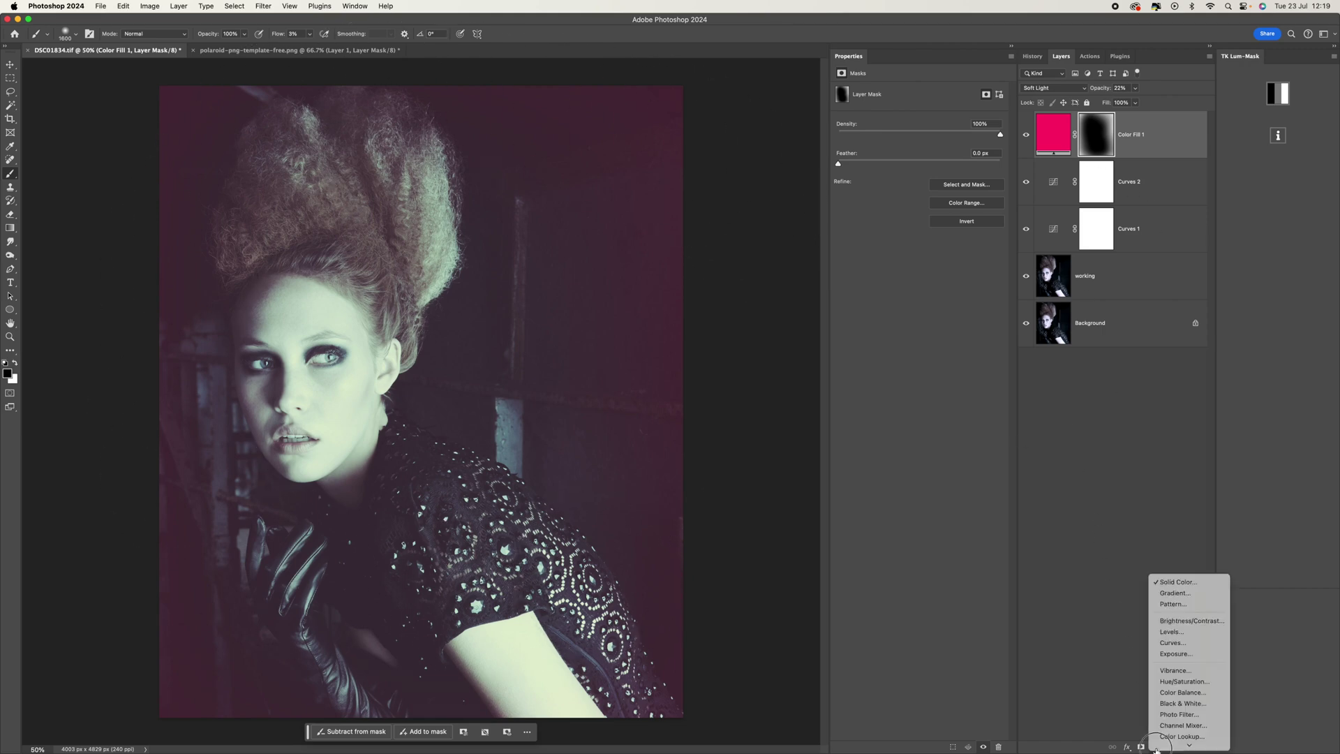
{"action": "left_click", "coordinate": [1178, 527]}
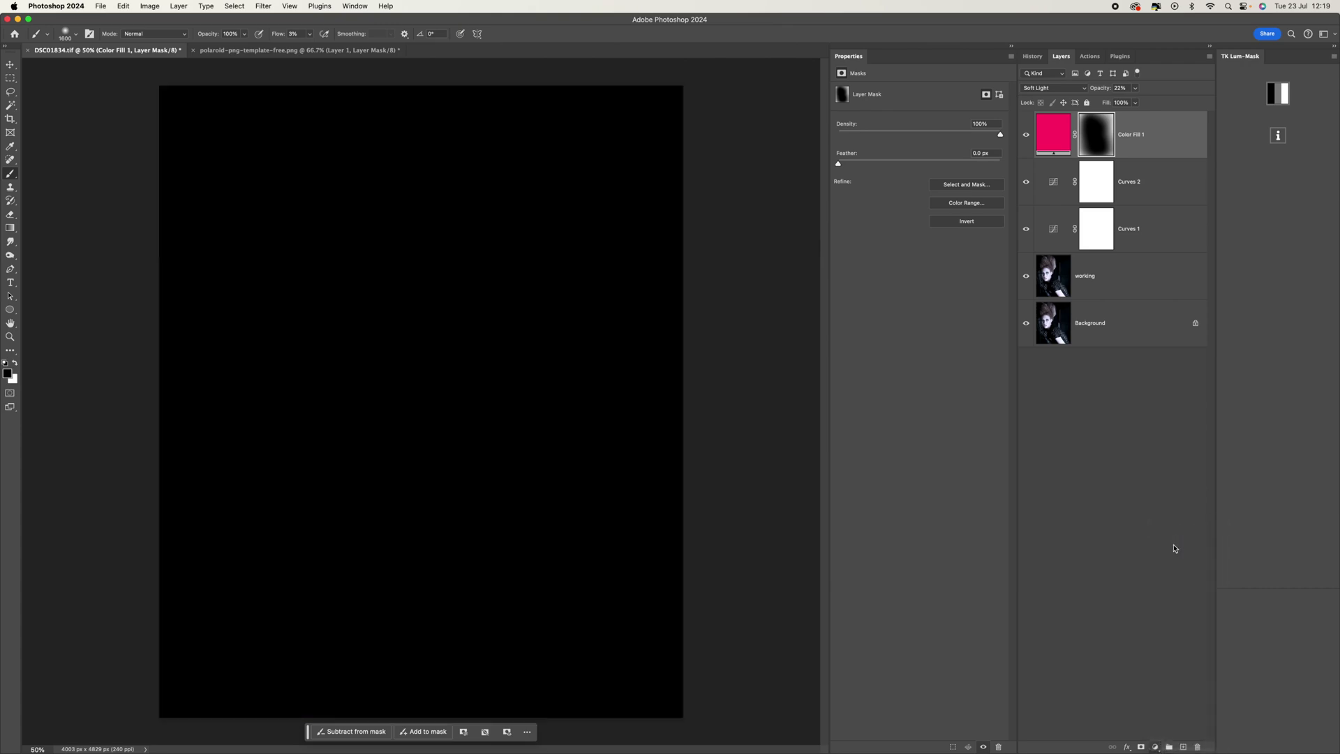
{"action": "left_click_drag", "start_coordinate": [1026, 154], "coordinate": [1025, 226]}
{"action": "left_click_drag", "start_coordinate": [995, 143], "coordinate": [981, 124]}
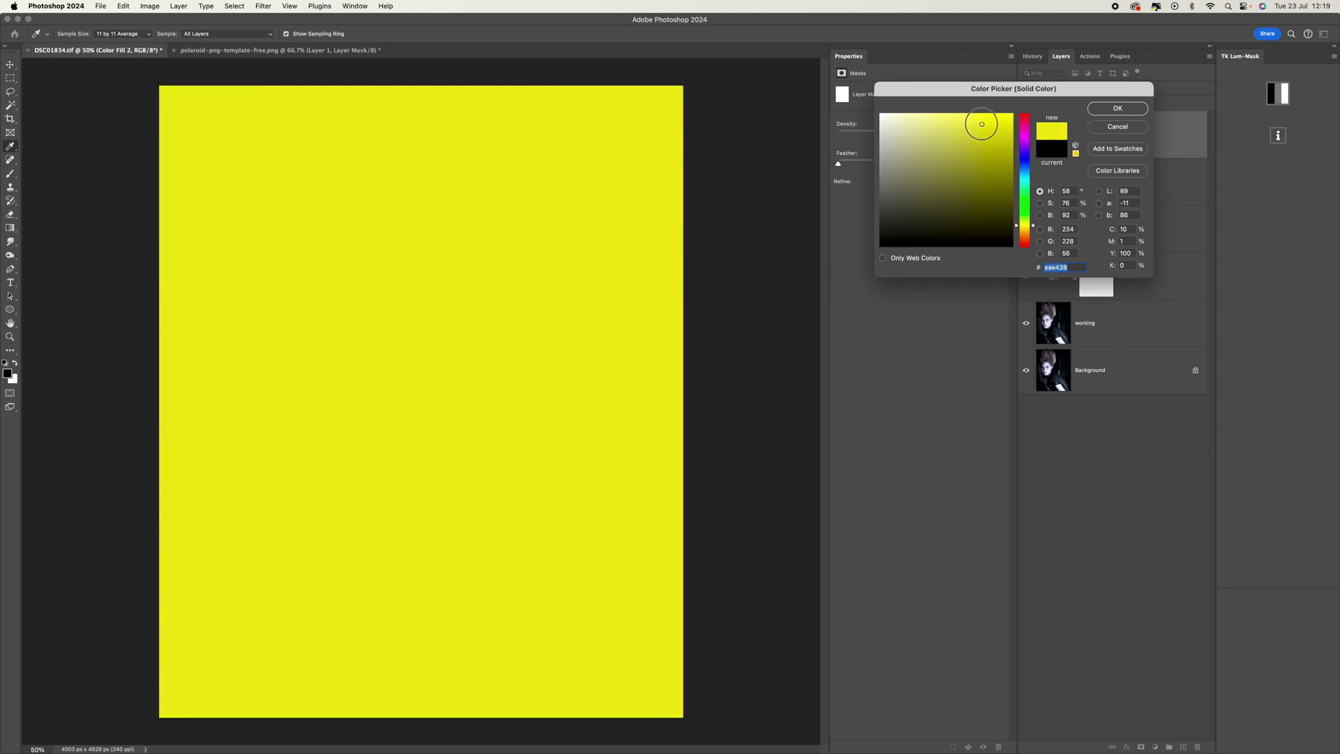
{"action": "left_click", "coordinate": [1116, 109]}
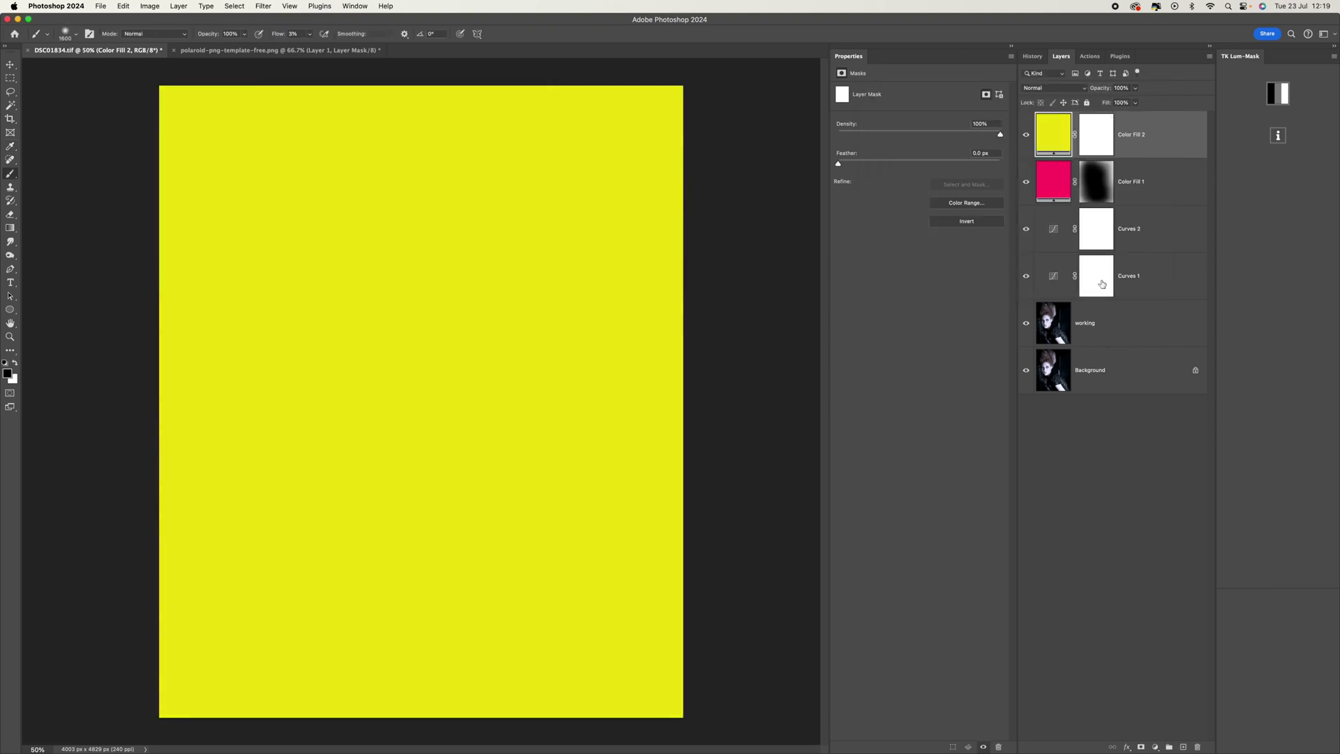
- Reduce the yellow fill layer's opacity to 24% and set its blend mode to Soft Light
{"action": "left_click", "coordinate": [1135, 91]}
{"action": "left_click_drag", "start_coordinate": [1136, 101], "coordinate": [1099, 110]}
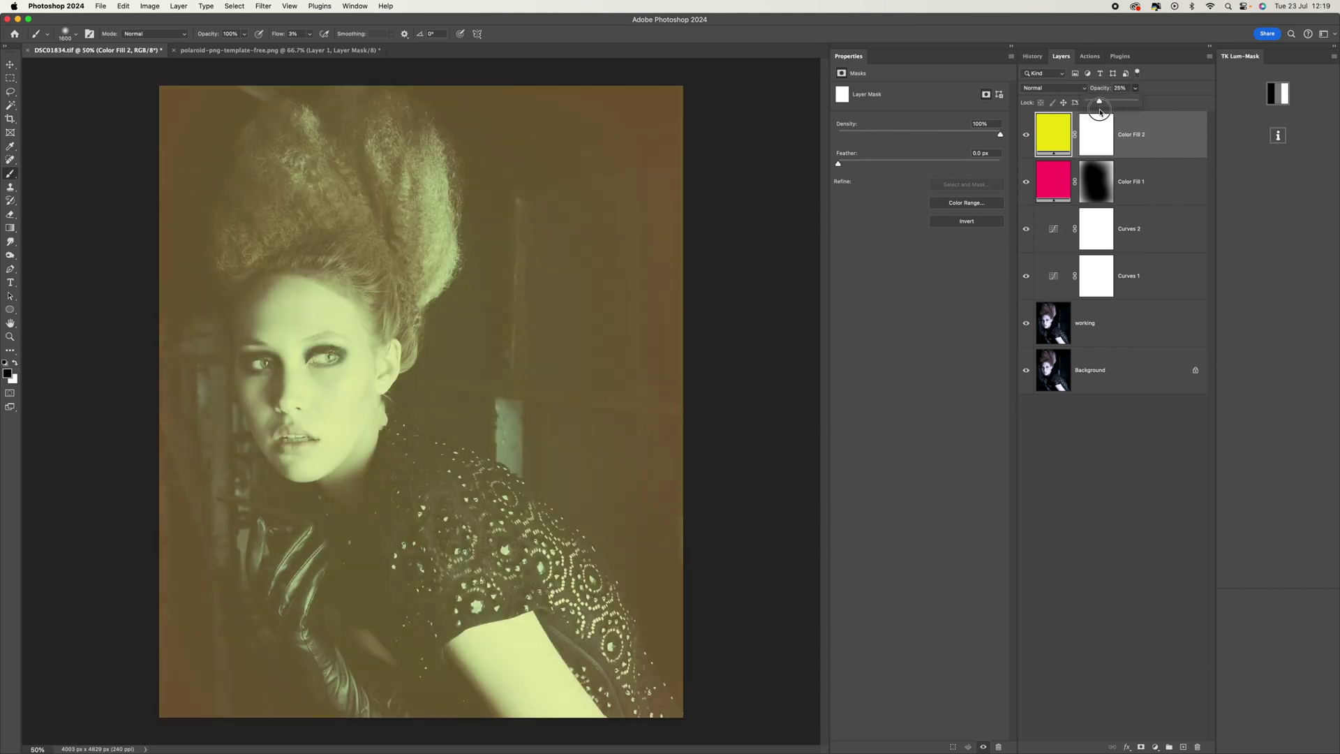
{"action": "left_click", "coordinate": [1067, 91]}
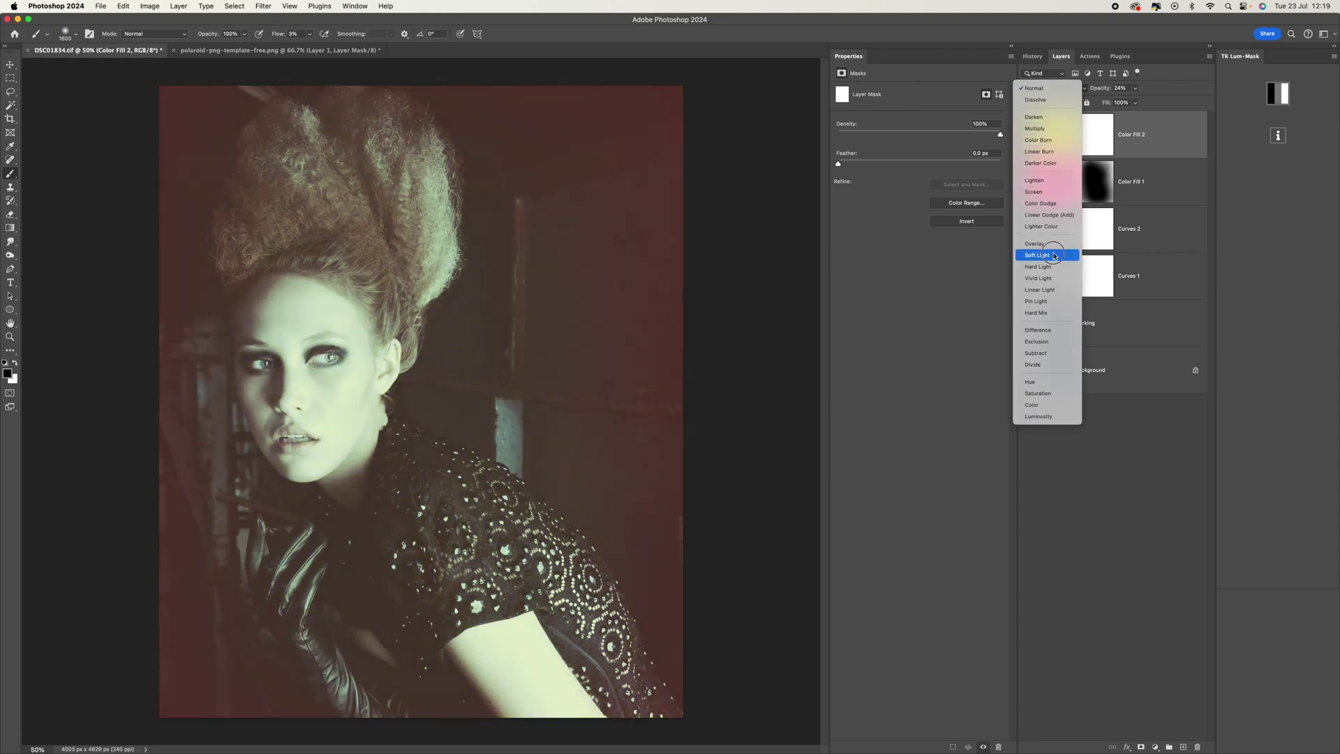
{"action": "left_click", "coordinate": [1053, 255]}
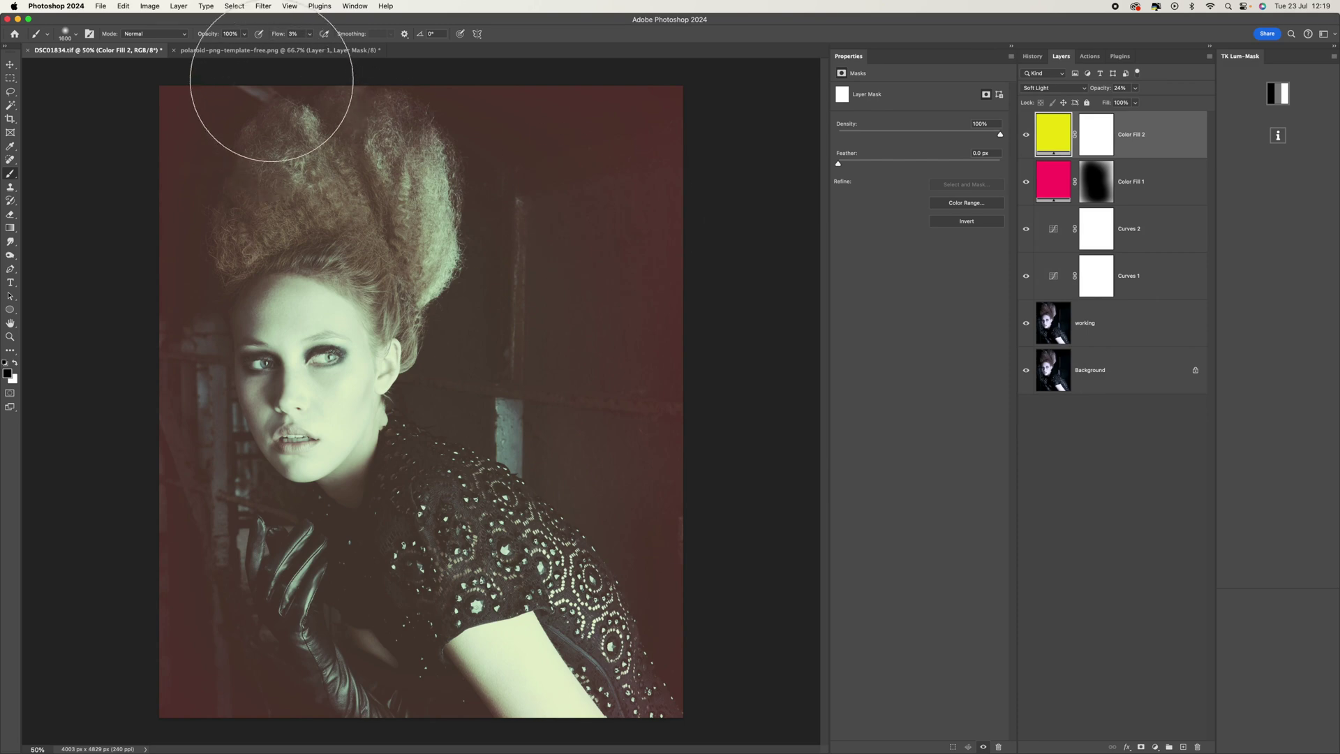
- Mask the yellow fill off the woman with a large black brush at high flow, softening the edges at 13% and 4% flow
{"action": "left_click", "coordinate": [1106, 140]}
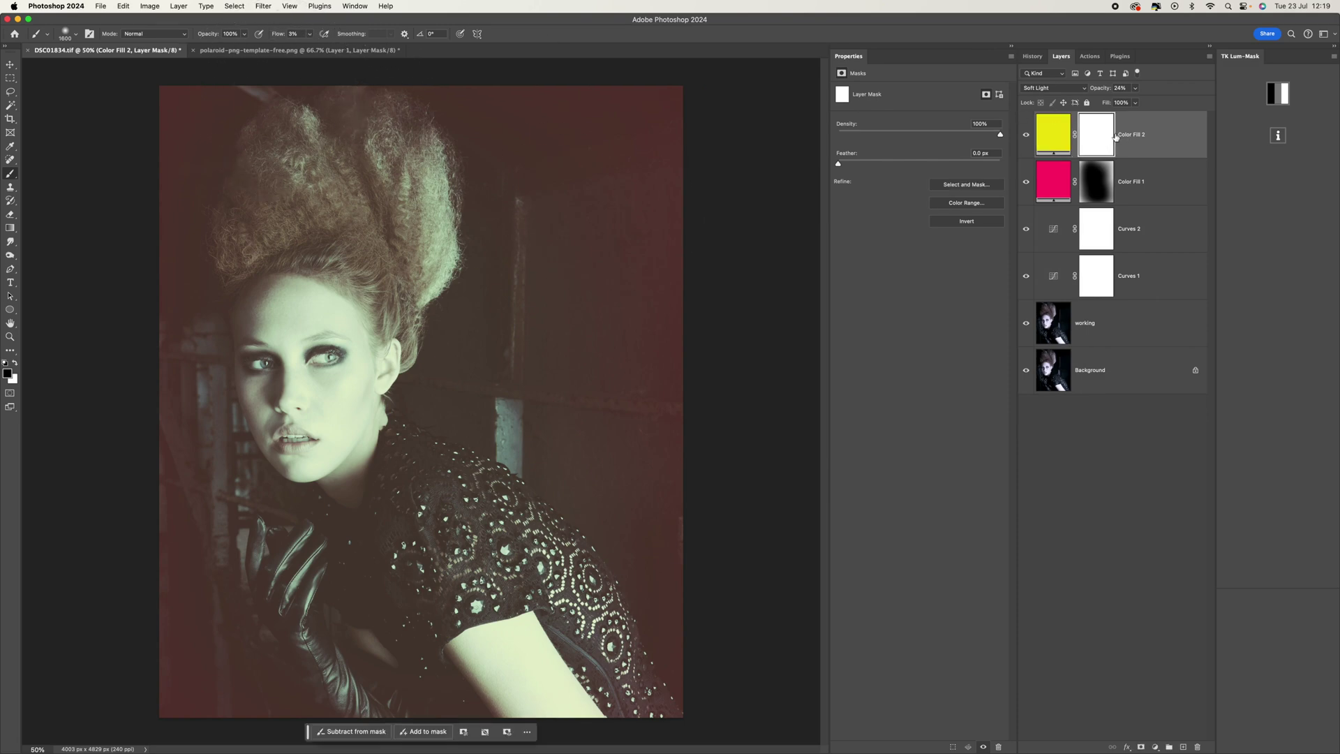
{"action": "key", "text": "bracketright"}
{"action": "key", "text": "bracketright"}
{"action": "key", "text": "bracketright"}
{"action": "key", "text": "bracketright"}
{"action": "key", "text": "bracketright"}
{"action": "key", "text": "bracketright"}
{"action": "key", "text": "bracketright"}
{"action": "left_click", "coordinate": [309, 33]}
{"action": "left_click_drag", "start_coordinate": [306, 47], "coordinate": [351, 51]}
{"action": "left_click_drag", "start_coordinate": [377, 551], "coordinate": [488, 391]}
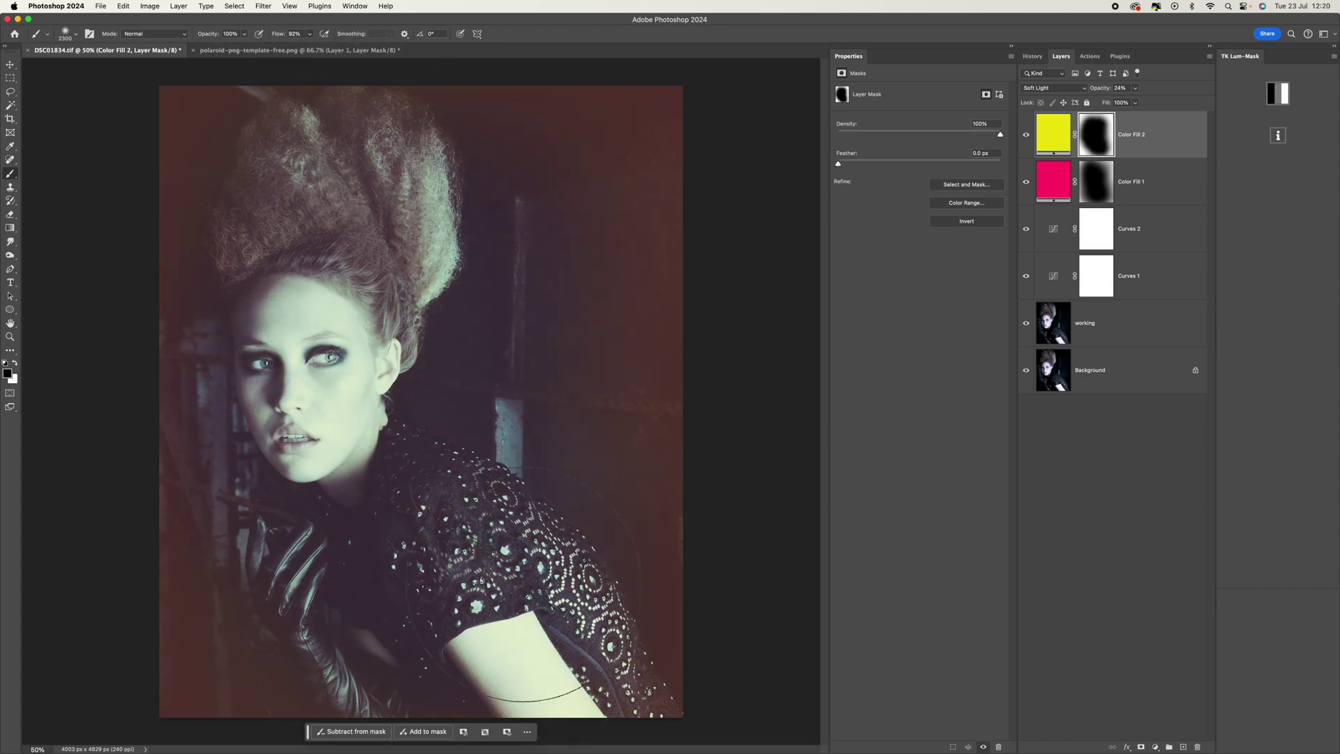
{"action": "left_click_drag", "start_coordinate": [311, 35], "coordinate": [273, 66]}
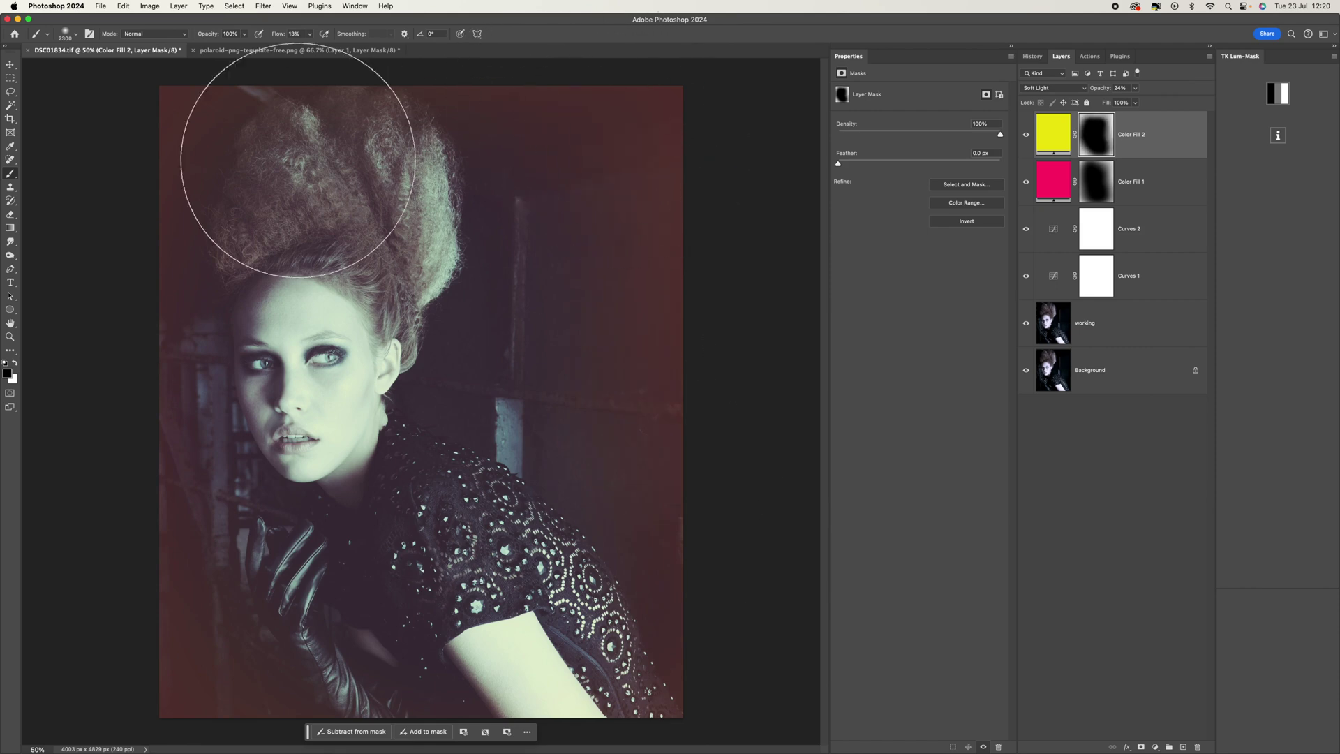
{"action": "left_click_drag", "start_coordinate": [311, 34], "coordinate": [307, 51]}
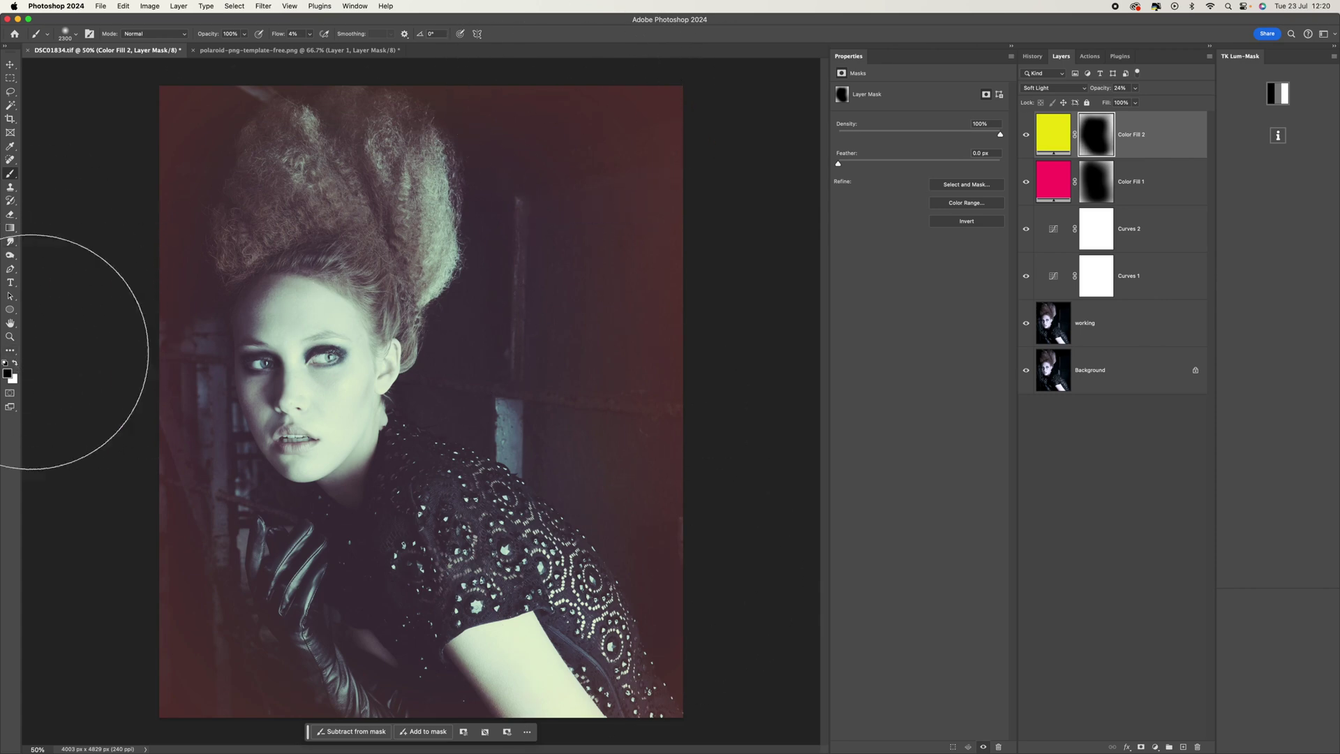
- Paint white on the yellow fill's mask at 42% flow to bring the tint back across much of the portrait
{"action": "left_click", "coordinate": [14, 364]}
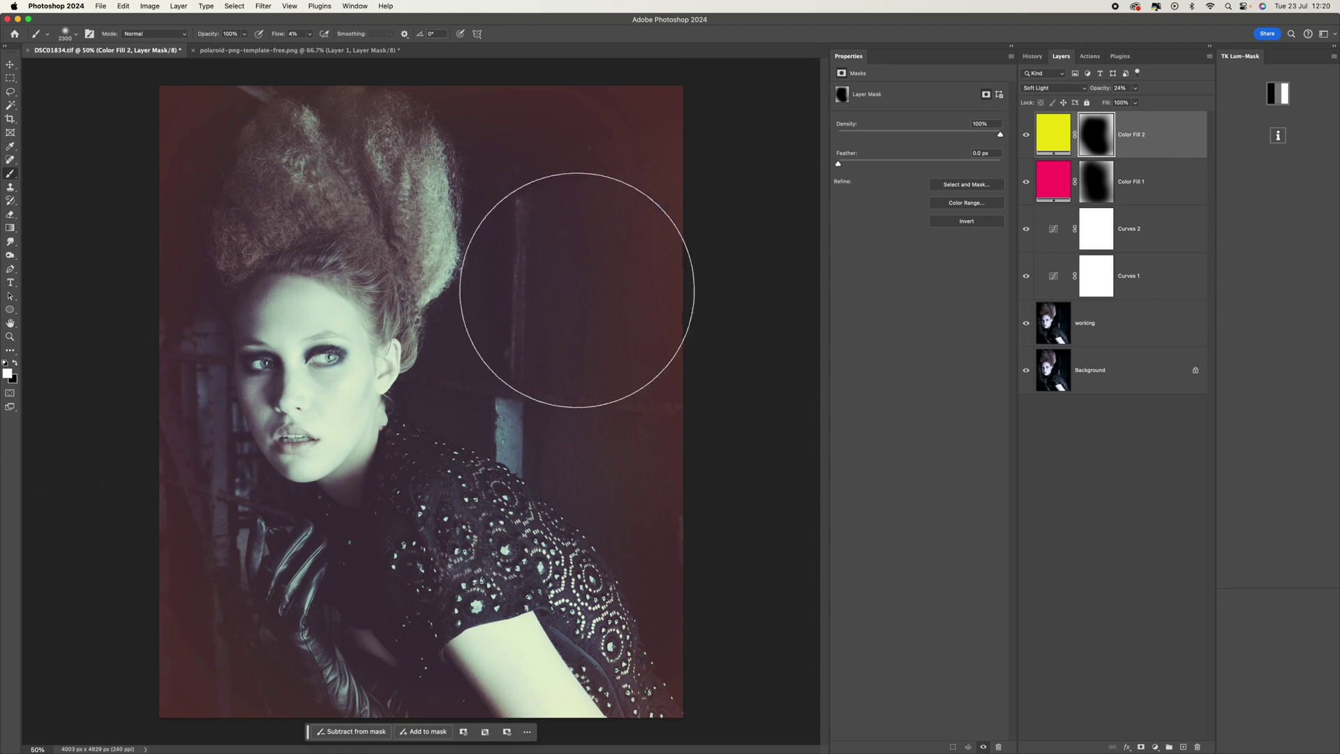
{"action": "left_click", "coordinate": [628, 241]}
{"action": "left_click_drag", "start_coordinate": [309, 35], "coordinate": [325, 45]}
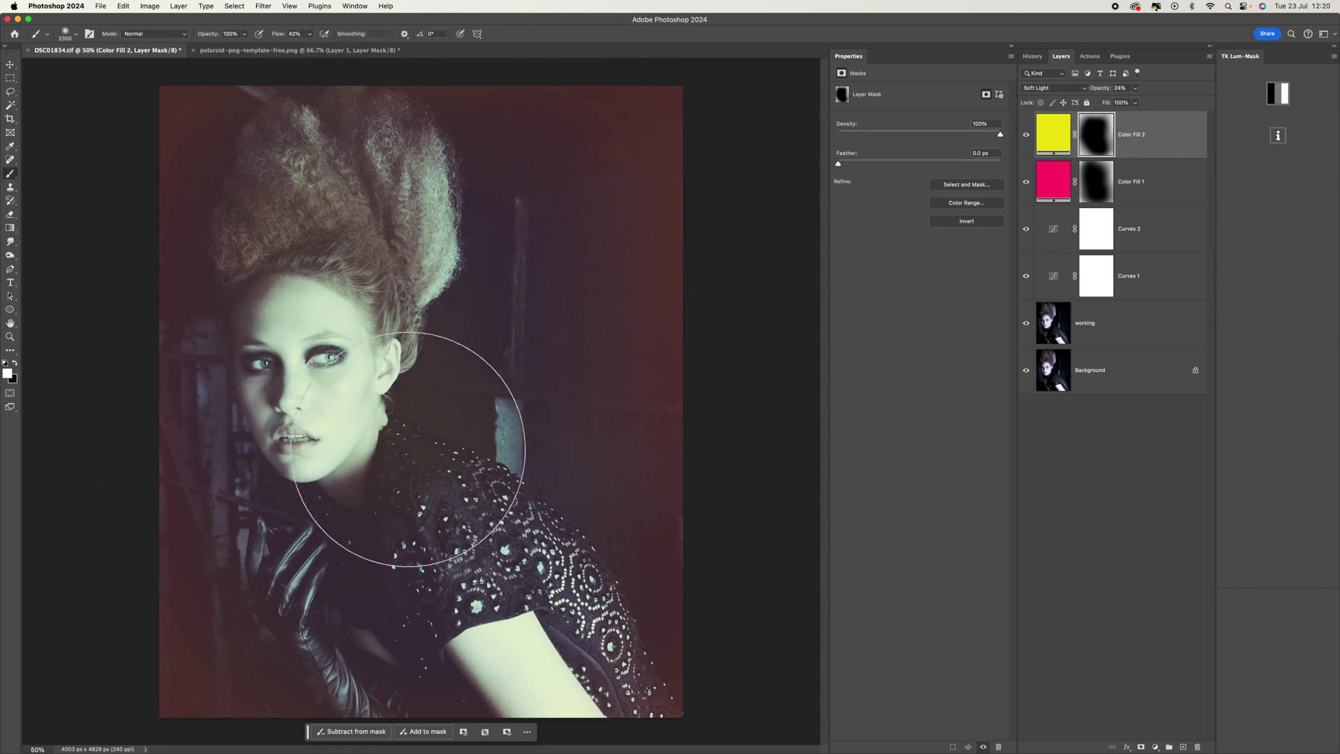
{"action": "mouse_move", "coordinate": [165, 587]}
{"action": "left_mouse_down"}
{"action": "mouse_move", "coordinate": [173, 214]}
{"action": "mouse_move", "coordinate": [234, 171]}
{"action": "mouse_move", "coordinate": [612, 89]}
{"action": "left_mouse_up"}
- Paint black over the face on the yellow fill's mask with the brush flow lowered to 14%
{"action": "left_click_drag", "start_coordinate": [310, 35], "coordinate": [295, 46]}
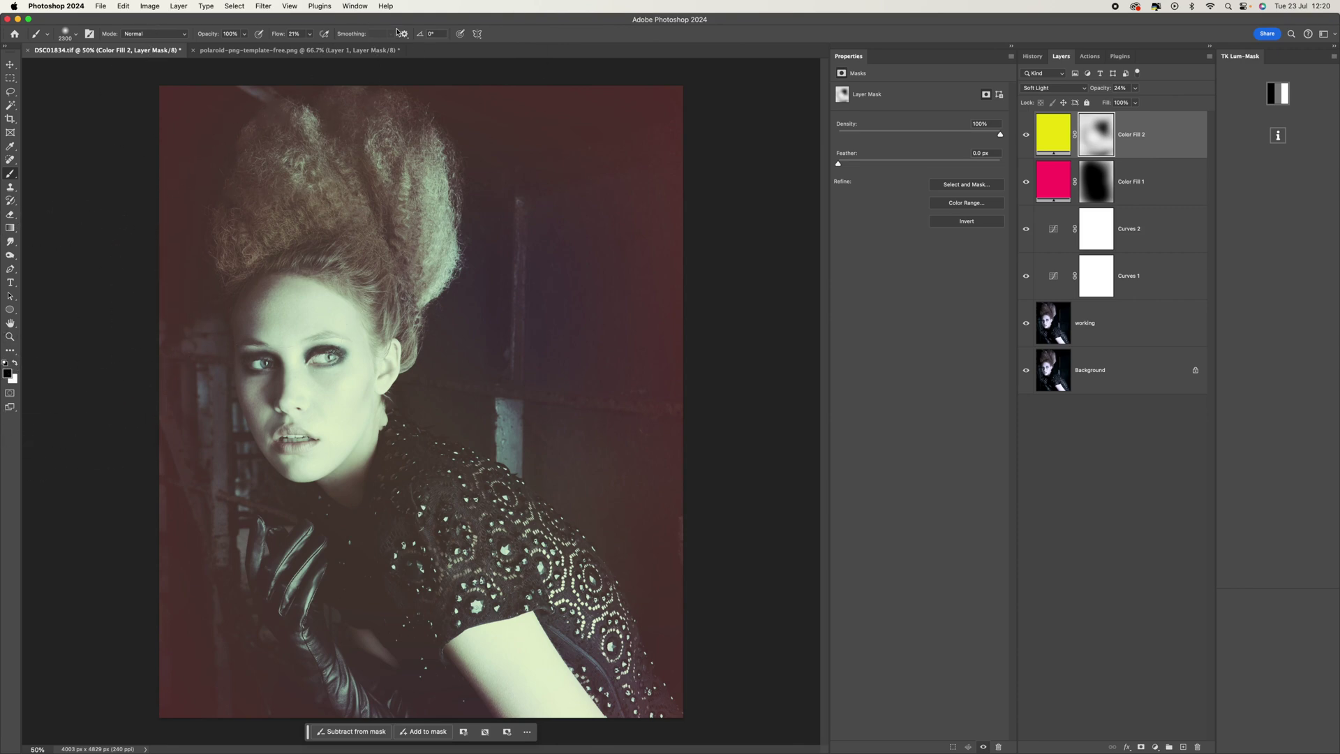
{"action": "left_click_drag", "start_coordinate": [310, 36], "coordinate": [302, 46]}
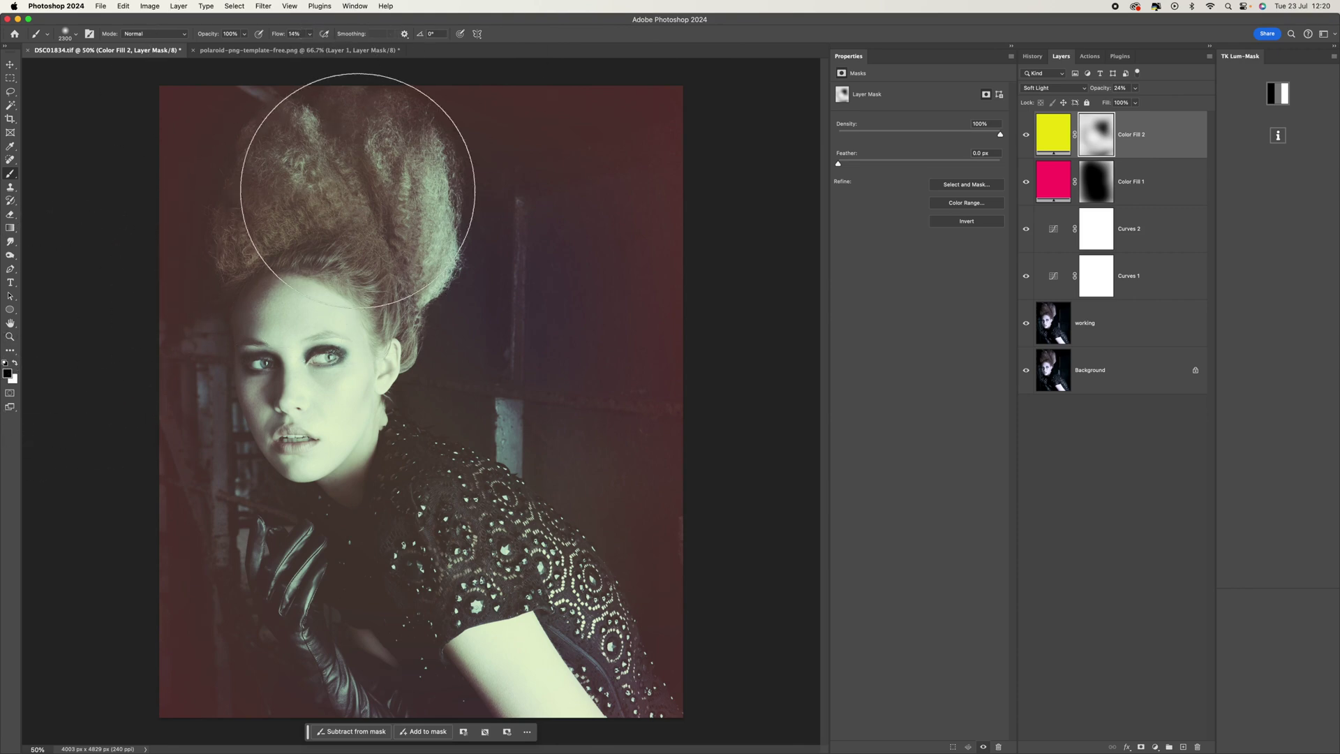
{"action": "mouse_move", "coordinate": [340, 427]}
{"action": "left_mouse_down"}
{"action": "mouse_move", "coordinate": [263, 425]}
{"action": "mouse_move", "coordinate": [370, 398]}
{"action": "mouse_move", "coordinate": [302, 419]}
{"action": "mouse_move", "coordinate": [267, 407]}
{"action": "mouse_move", "coordinate": [328, 391]}
{"action": "mouse_move", "coordinate": [314, 370]}
{"action": "mouse_move", "coordinate": [348, 328]}
{"action": "left_mouse_up"}
- Restore some yellow around the face and shoulder by painting white on the mask with a 2000 px brush
{"action": "key", "text": "bracketleft"}
{"action": "key", "text": "bracketleft"}
{"action": "key", "text": "bracketleft"}
{"action": "left_click", "coordinate": [15, 363]}
{"action": "left_click_drag", "start_coordinate": [282, 412], "coordinate": [433, 419]}
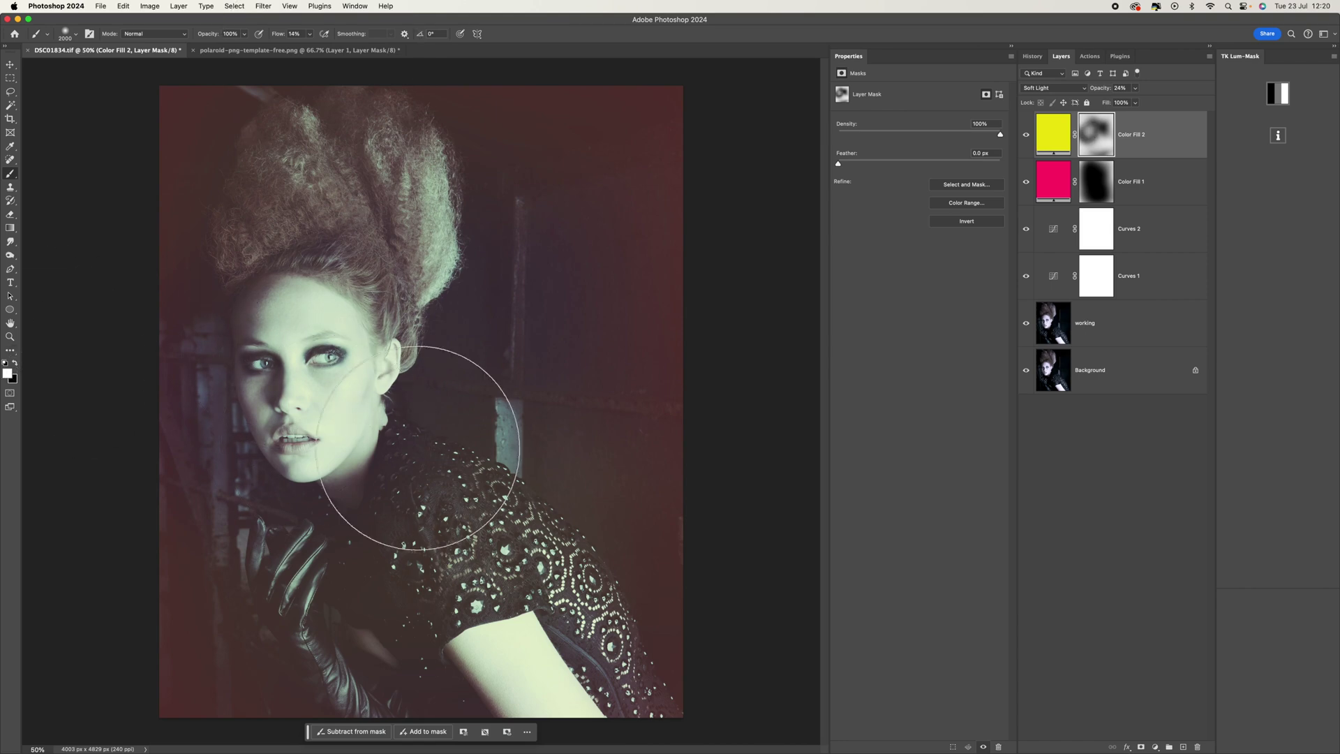
- Remove yellow from the eyes and lips by painting the mask black with a much smaller brush at 34% flow
{"action": "left_click", "coordinate": [309, 33]}
{"action": "left_click_drag", "start_coordinate": [309, 48], "coordinate": [323, 51]}
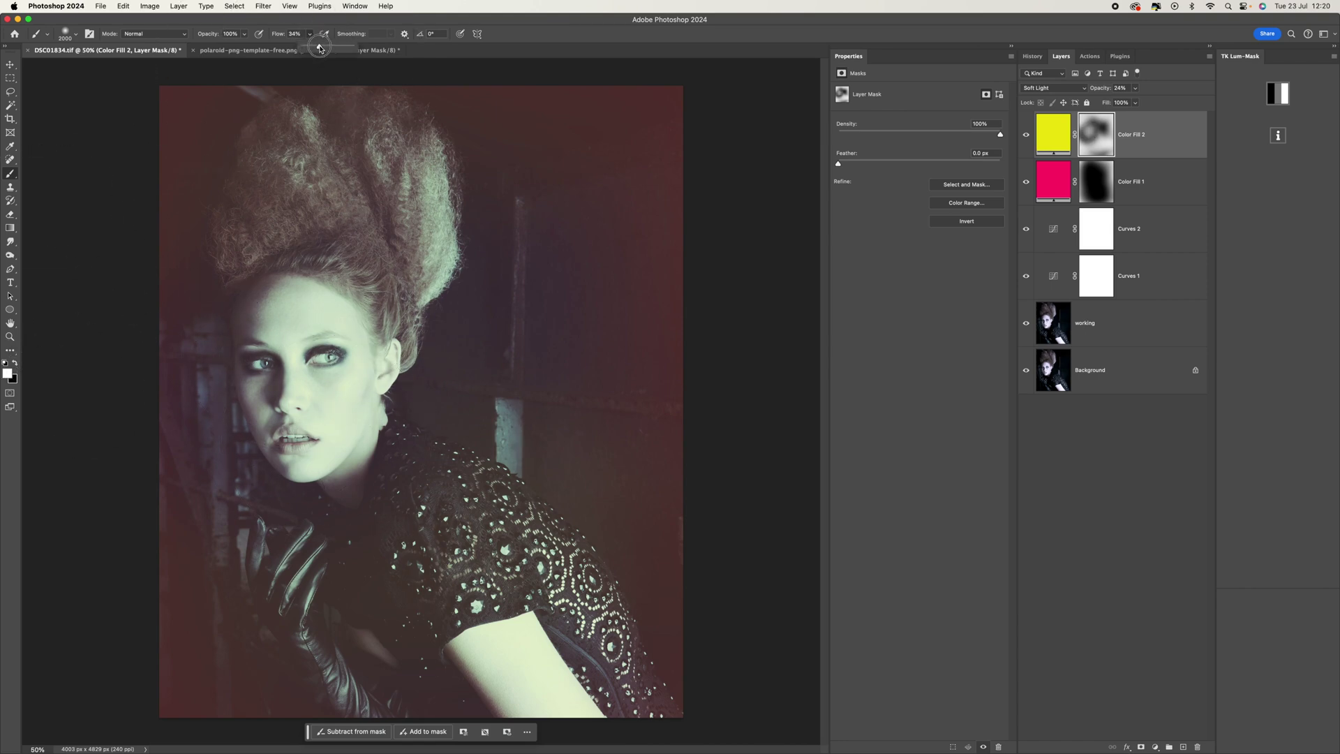
{"action": "left_click", "coordinate": [15, 363]}
{"action": "key", "text": "["}
{"action": "key", "text": "["}
{"action": "key", "text": "["}
{"action": "key", "text": "["}
{"action": "key", "text": "["}
{"action": "key", "text": "["}
{"action": "key", "text": "["}
{"action": "key", "text": "["}
{"action": "key", "text": "["}
{"action": "key", "text": "["}
{"action": "key", "text": "["}
{"action": "key", "text": "["}
{"action": "key", "text": "["}
{"action": "key", "text": "["}
{"action": "key", "text": "["}
{"action": "key", "text": "["}
{"action": "key", "text": "["}
{"action": "key", "text": "["}
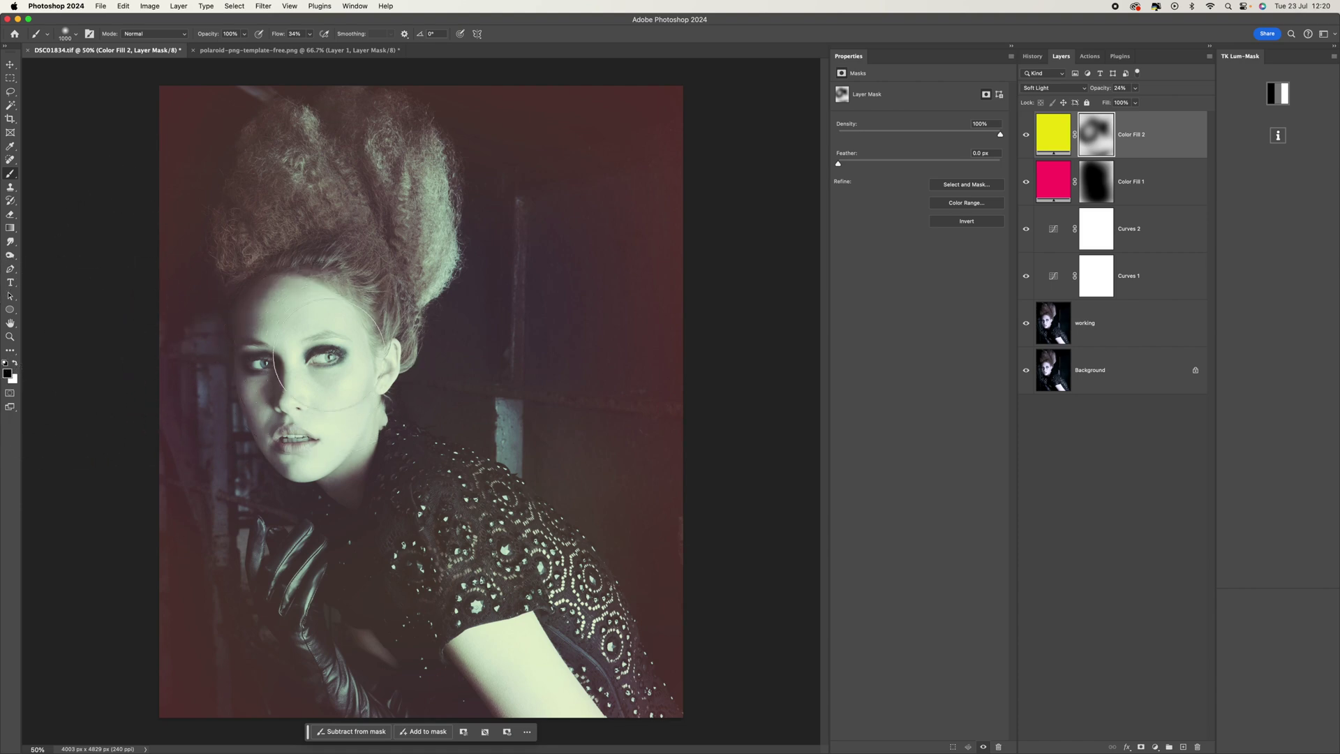
{"action": "mouse_move", "coordinate": [322, 356]}
{"action": "left_mouse_down"}
{"action": "mouse_move", "coordinate": [254, 363]}
{"action": "mouse_move", "coordinate": [272, 366]}
{"action": "left_mouse_up"}
{"action": "mouse_move", "coordinate": [275, 437]}
{"action": "left_mouse_down"}
{"action": "mouse_move", "coordinate": [318, 439]}
{"action": "mouse_move", "coordinate": [292, 429]}
{"action": "left_mouse_up"}
{"action": "left_click_drag", "start_coordinate": [335, 356], "coordinate": [311, 356]}
- Duplicate the yellow and pink fill layers together and lower the copies' opacity to 4%
{"action": "left_click", "coordinate": [1171, 183], "text": "shift"}
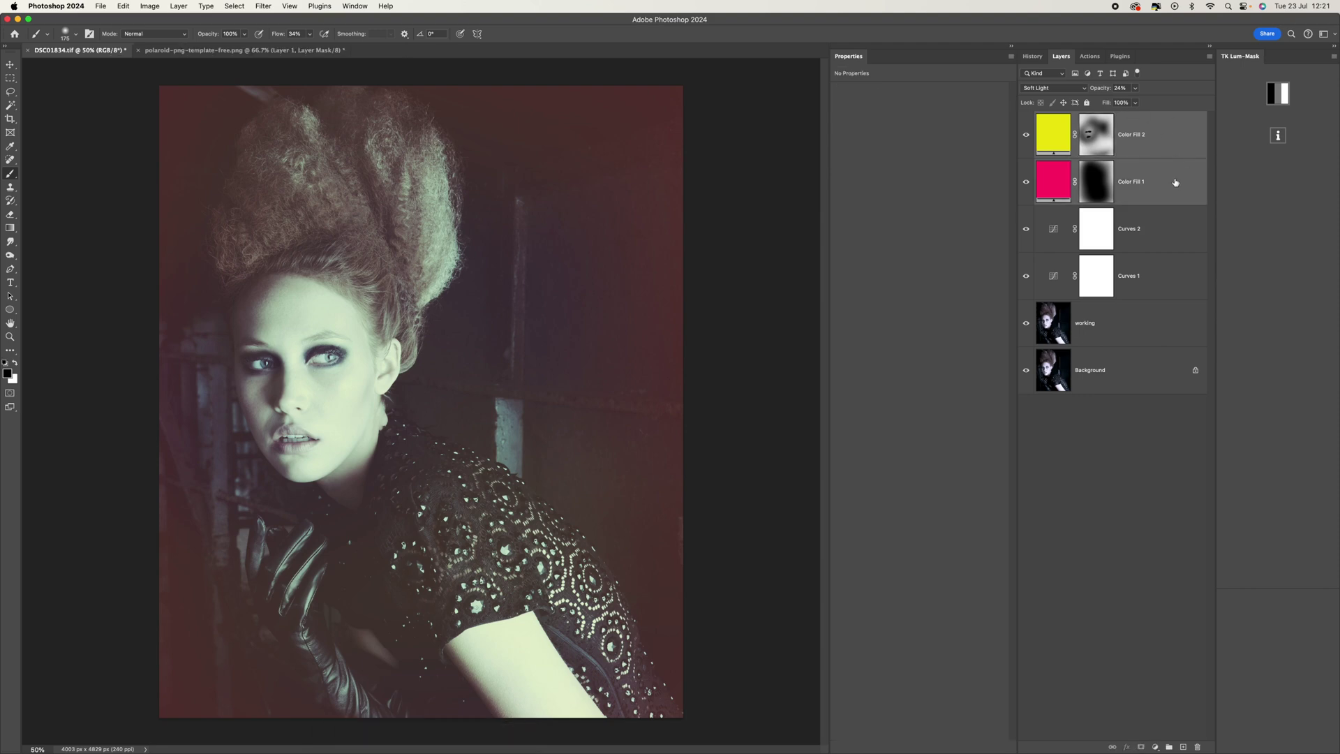
{"action": "key", "text": "super+j"}
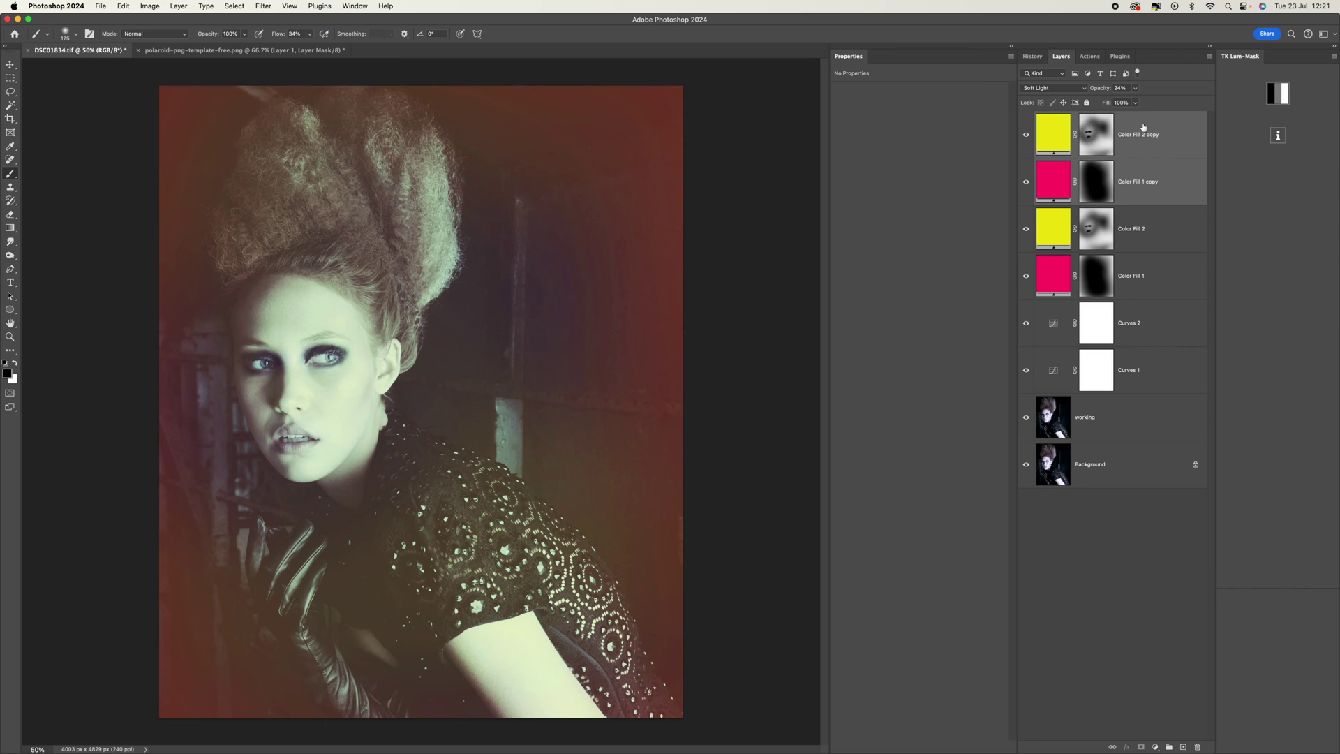
{"action": "left_click_drag", "start_coordinate": [1135, 91], "coordinate": [1127, 107]}
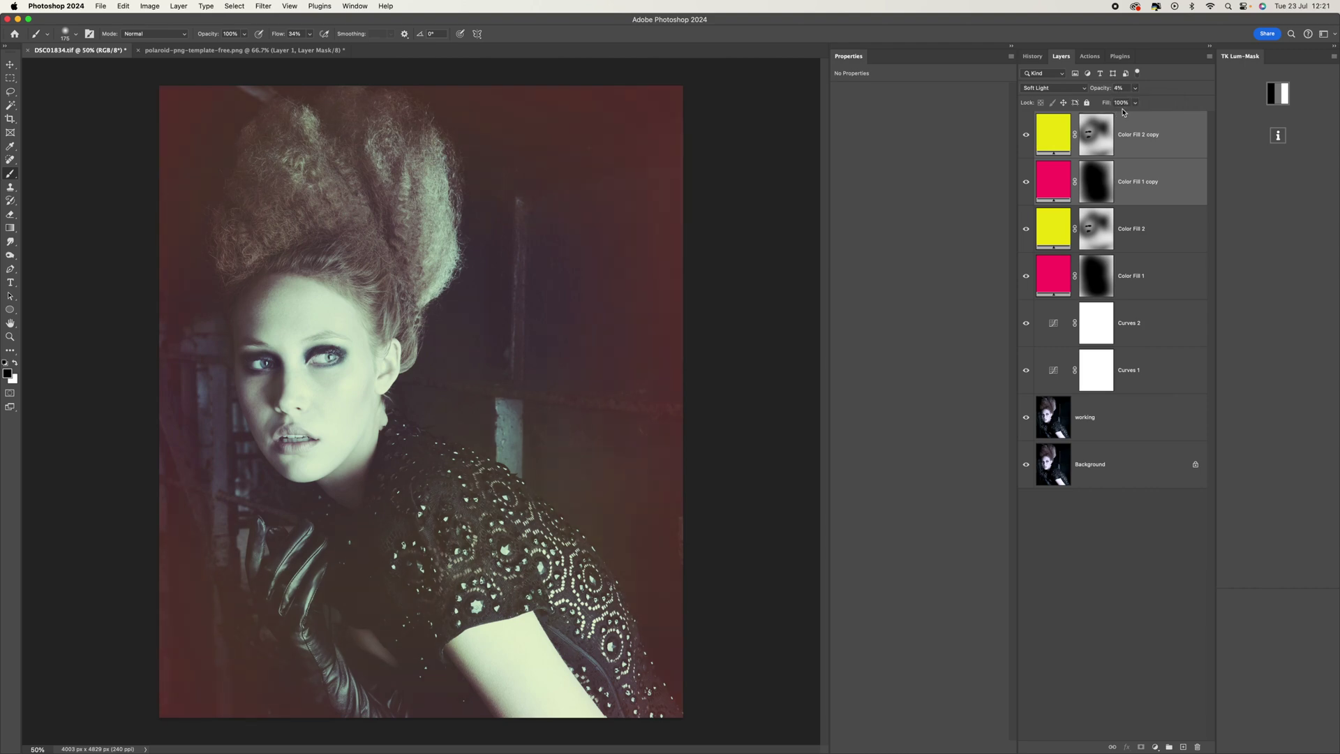
- Select each of the four colour fill layers in turn to check its settings
{"action": "left_click", "coordinate": [1151, 233]}
{"action": "left_click", "coordinate": [1149, 273]}
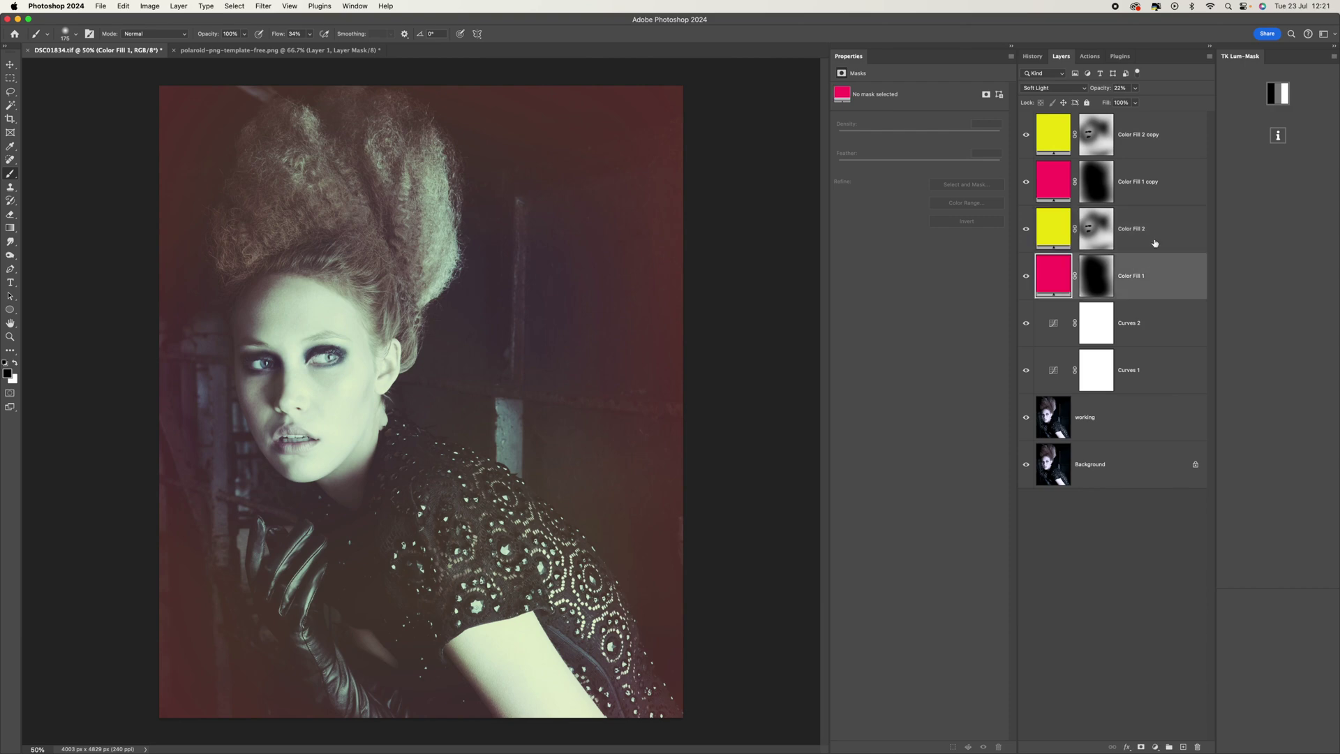
{"action": "left_click", "coordinate": [1155, 237]}
{"action": "left_click", "coordinate": [1151, 175]}
{"action": "left_click", "coordinate": [1158, 150]}
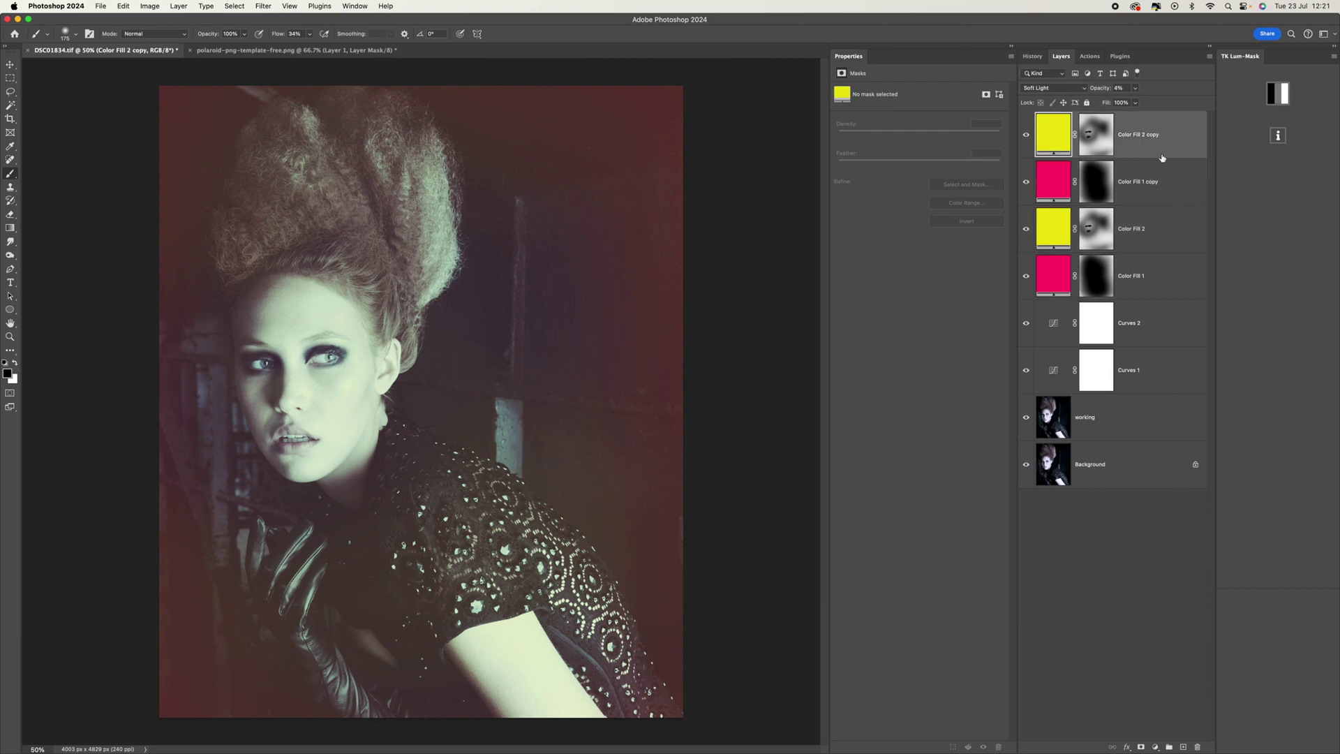
- Set the opacity of the original pink colour fill layer, just above the curves layers, to 11%
{"action": "left_click", "coordinate": [1053, 239]}
{"action": "left_click", "coordinate": [1134, 88]}
{"action": "left_click", "coordinate": [1141, 260]}
{"action": "left_click", "coordinate": [1161, 268]}
{"action": "left_click", "coordinate": [1134, 88]}
{"action": "left_click_drag", "start_coordinate": [1136, 102], "coordinate": [1133, 106]}
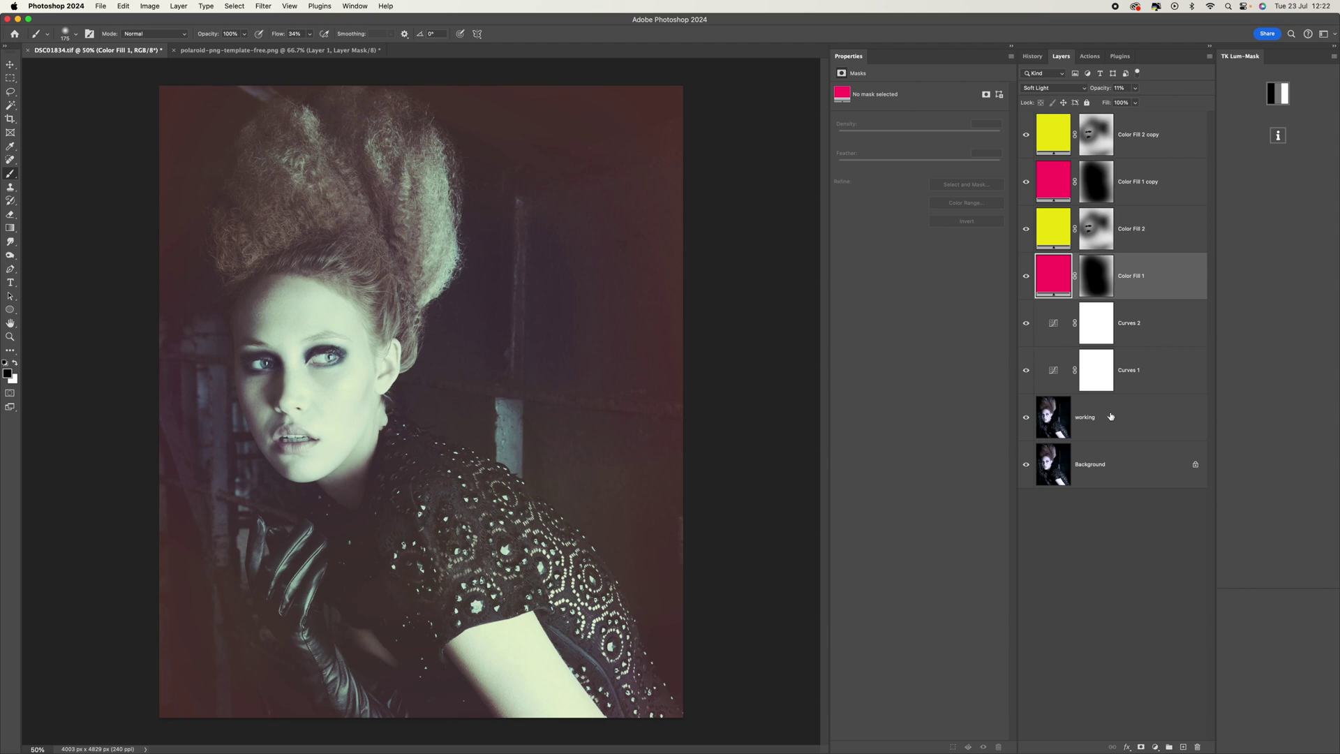
- Duplicate the working layer and apply a slight Gaussian Blur to the copy
{"action": "left_click", "coordinate": [1192, 421]}
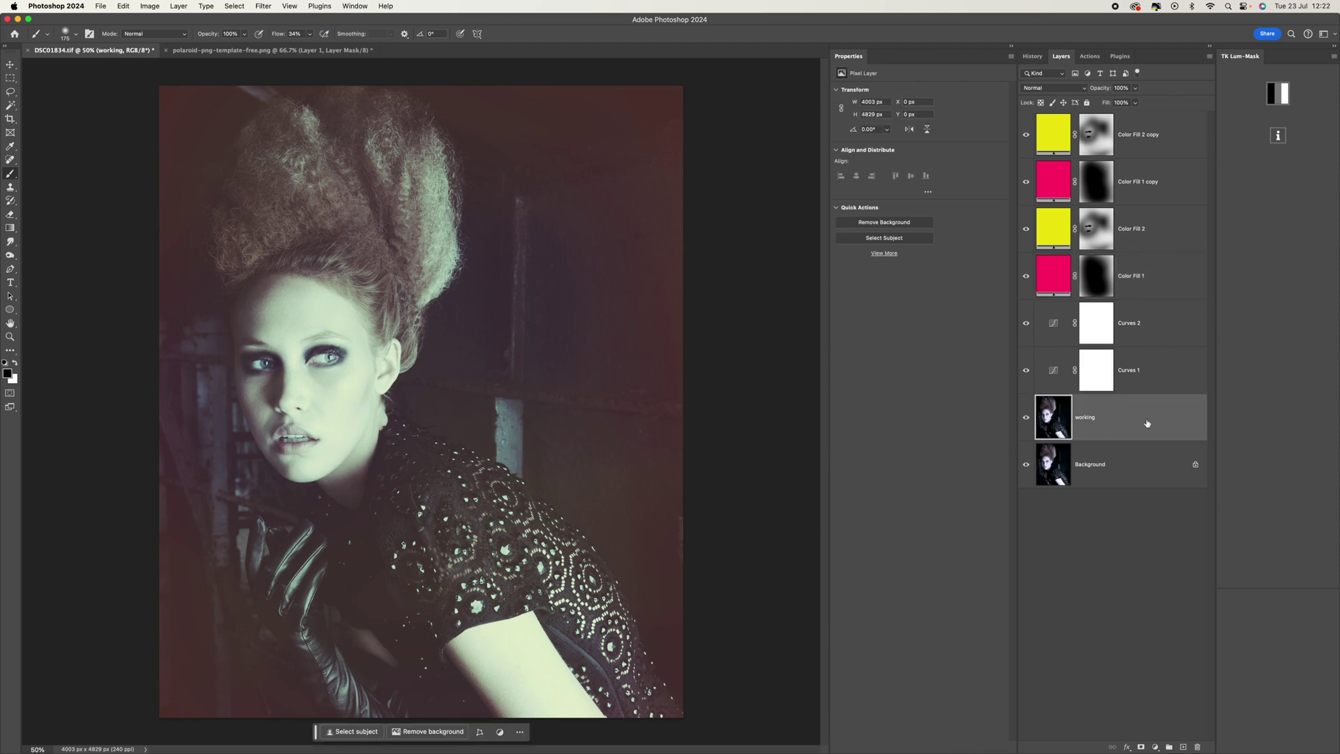
{"action": "key", "text": "super+j"}
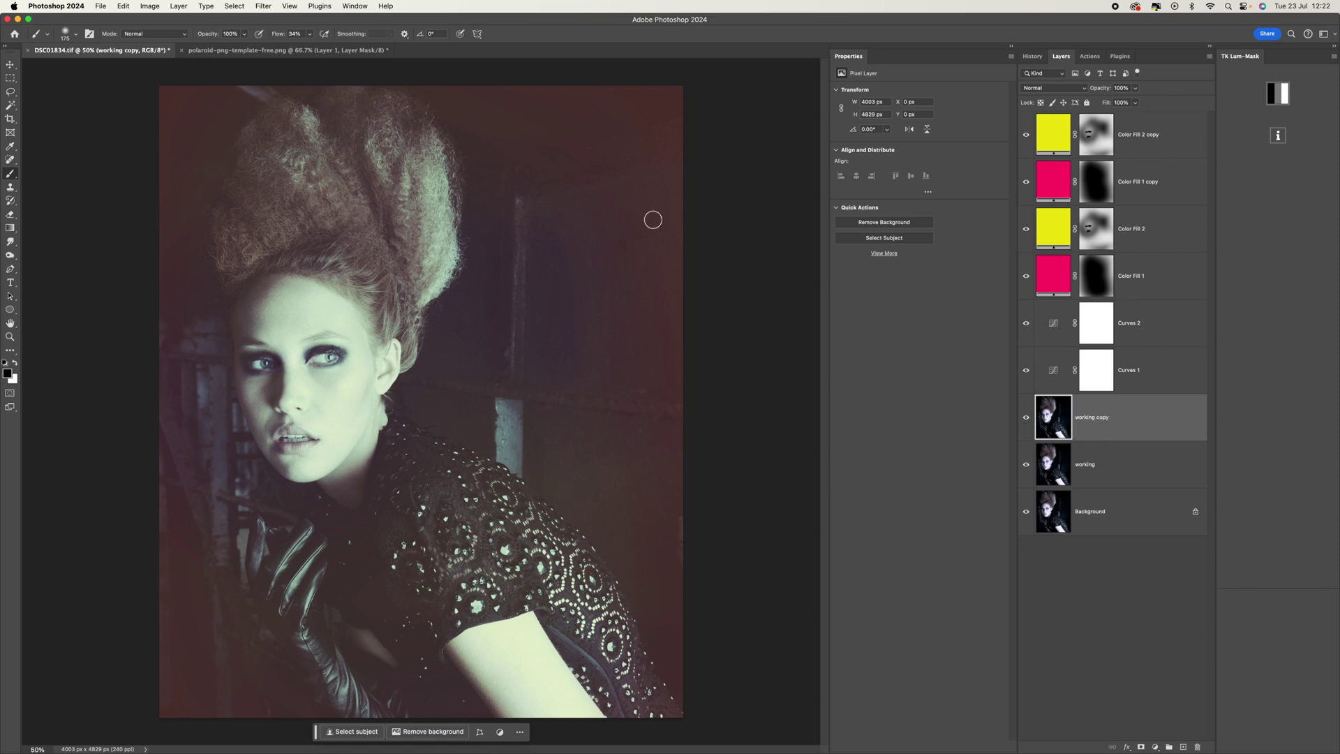
{"action": "left_click", "coordinate": [263, 5]}
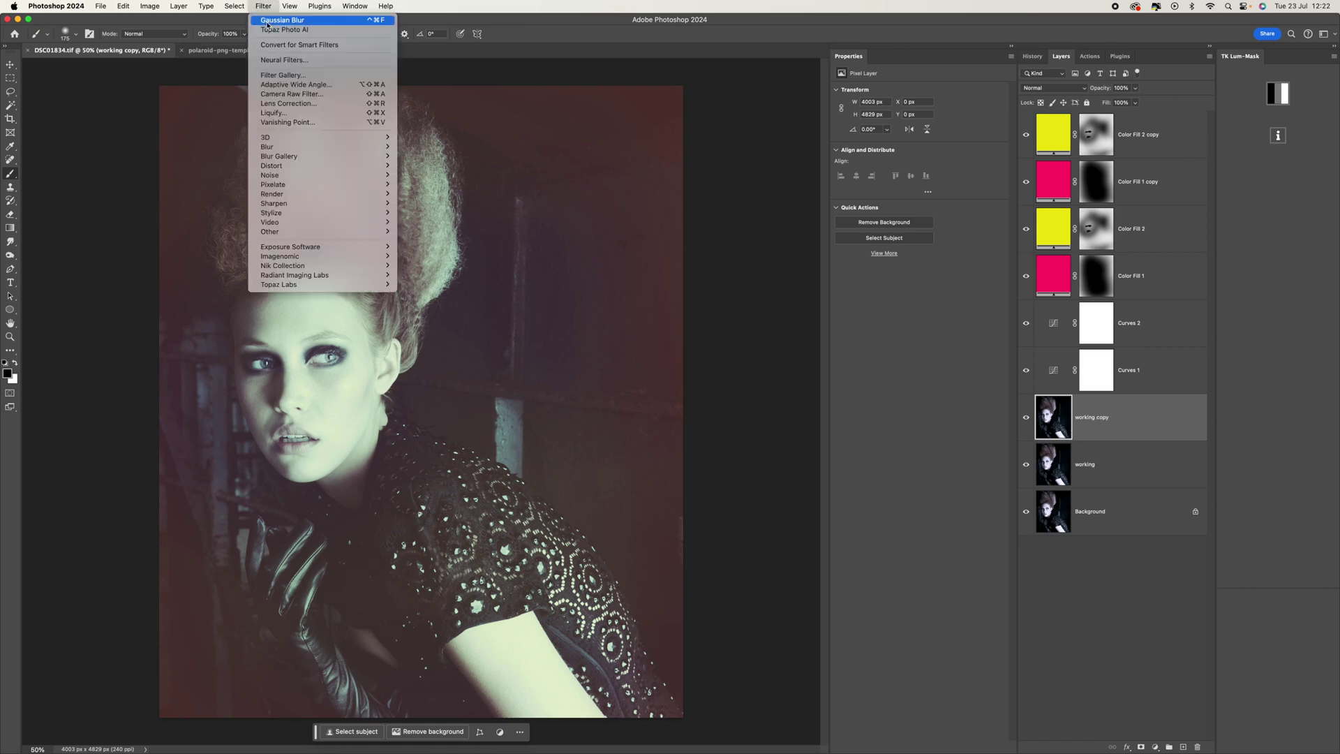
{"action": "mouse_move", "coordinate": [266, 147]}
{"action": "left_click", "coordinate": [429, 184]}
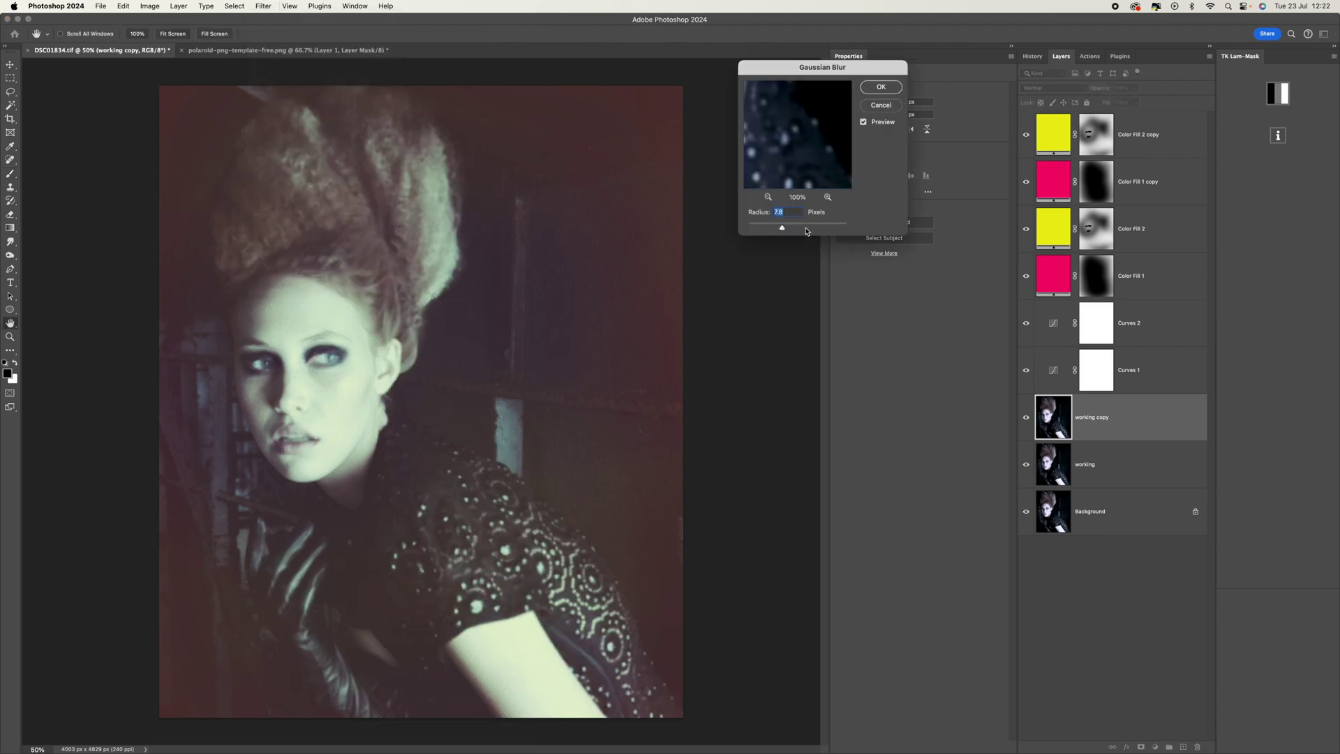
{"action": "left_click_drag", "start_coordinate": [782, 230], "coordinate": [778, 230]}
{"action": "left_click_drag", "start_coordinate": [779, 229], "coordinate": [781, 230]}
{"action": "left_click", "coordinate": [881, 87]}
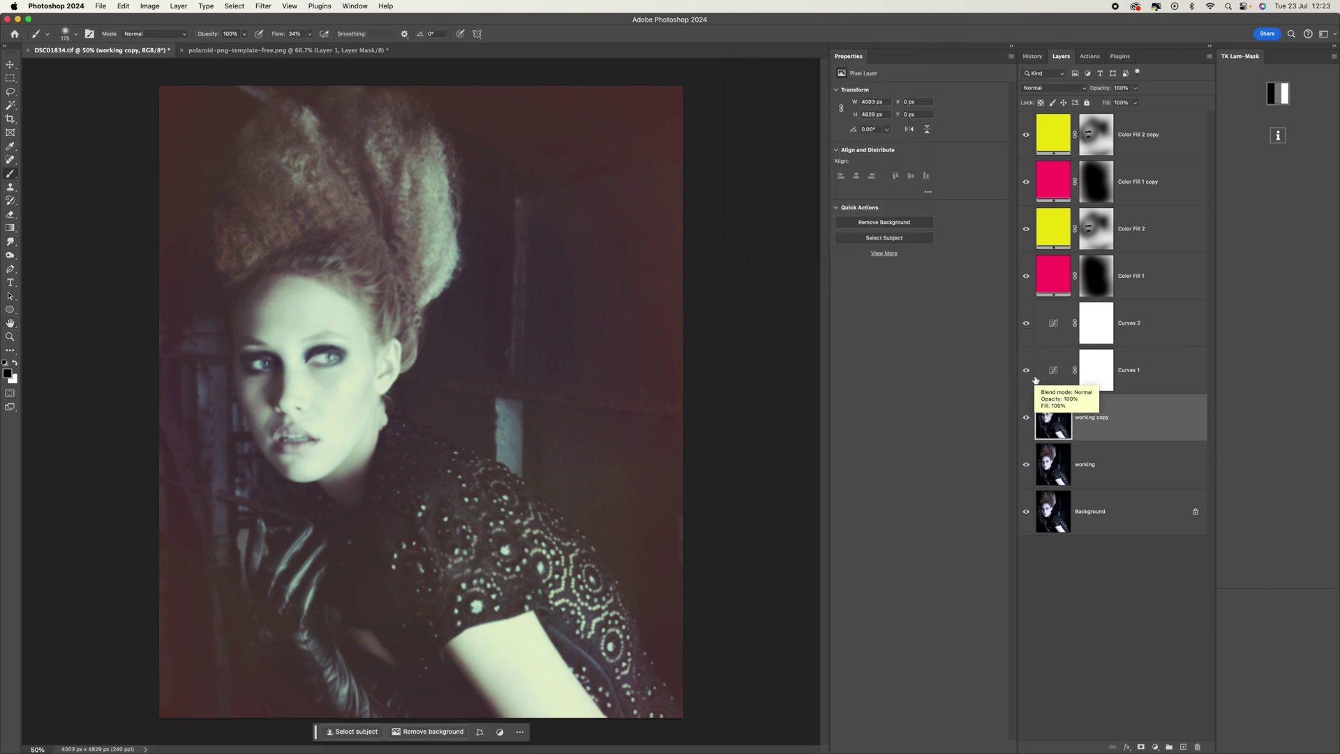
- Add a mask to the blurred layer and paint black over the face and shoulder with a 1000 px brush at 34% flow
{"action": "left_click", "coordinate": [1143, 747]}
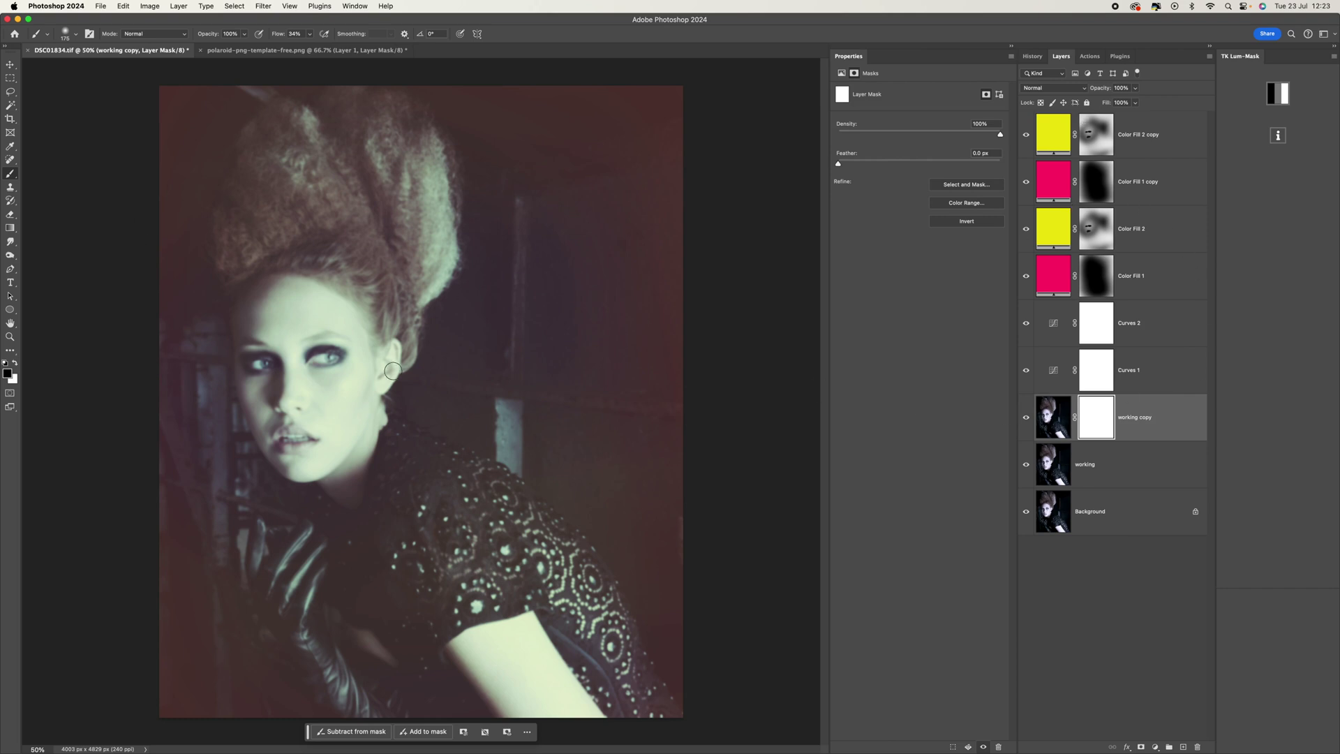
{"action": "key", "text": "bracketright"}
{"action": "key", "text": "bracketright"}
{"action": "key", "text": "bracketright"}
{"action": "key", "text": "bracketright"}
{"action": "key", "text": "bracketright"}
{"action": "key", "text": "bracketright"}
{"action": "key", "text": "bracketright"}
{"action": "key", "text": "bracketright"}
{"action": "key", "text": "bracketright"}
{"action": "key", "text": "bracketright"}
{"action": "key", "text": "bracketright"}
{"action": "key", "text": "bracketright"}
{"action": "key", "text": "bracketright"}
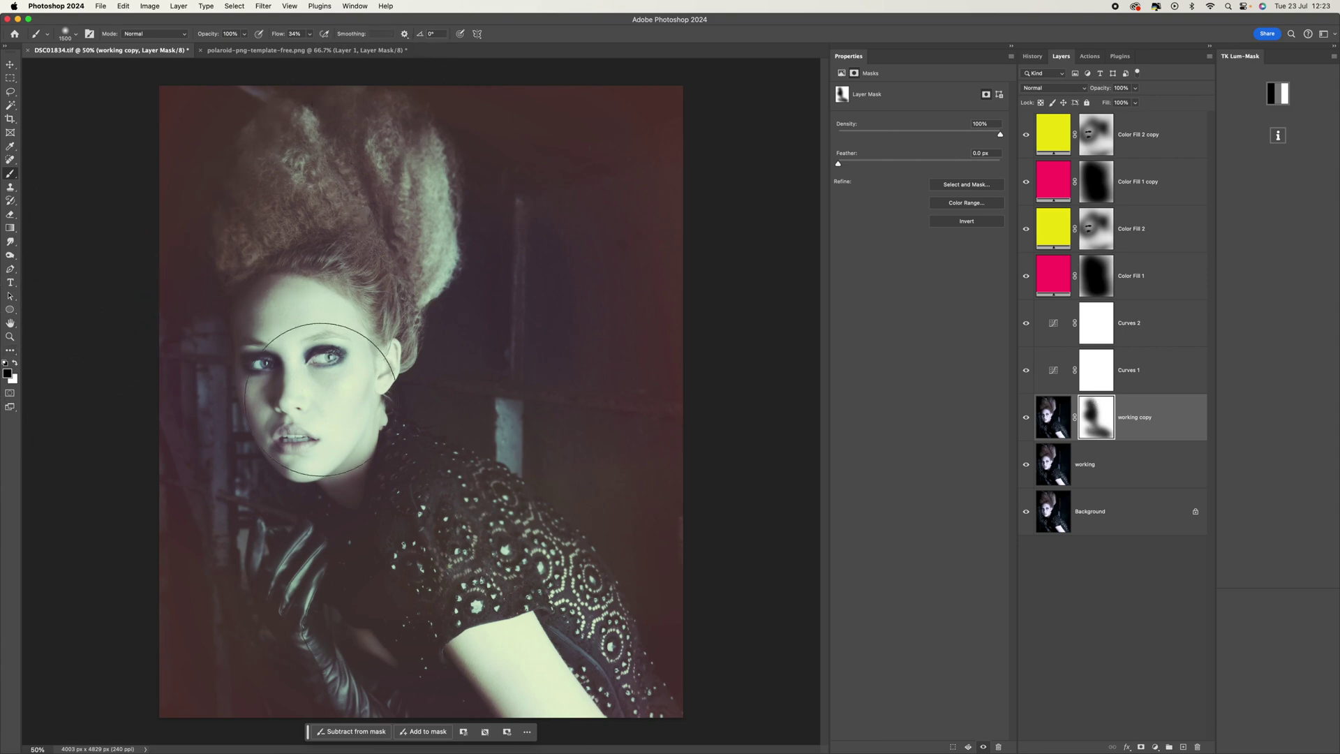
- Bring some blur back across the figure by painting white on the mask with the 1000 px brush at 11% flow
{"action": "key", "text": "super+equal"}
{"action": "key", "text": "super+equal"}
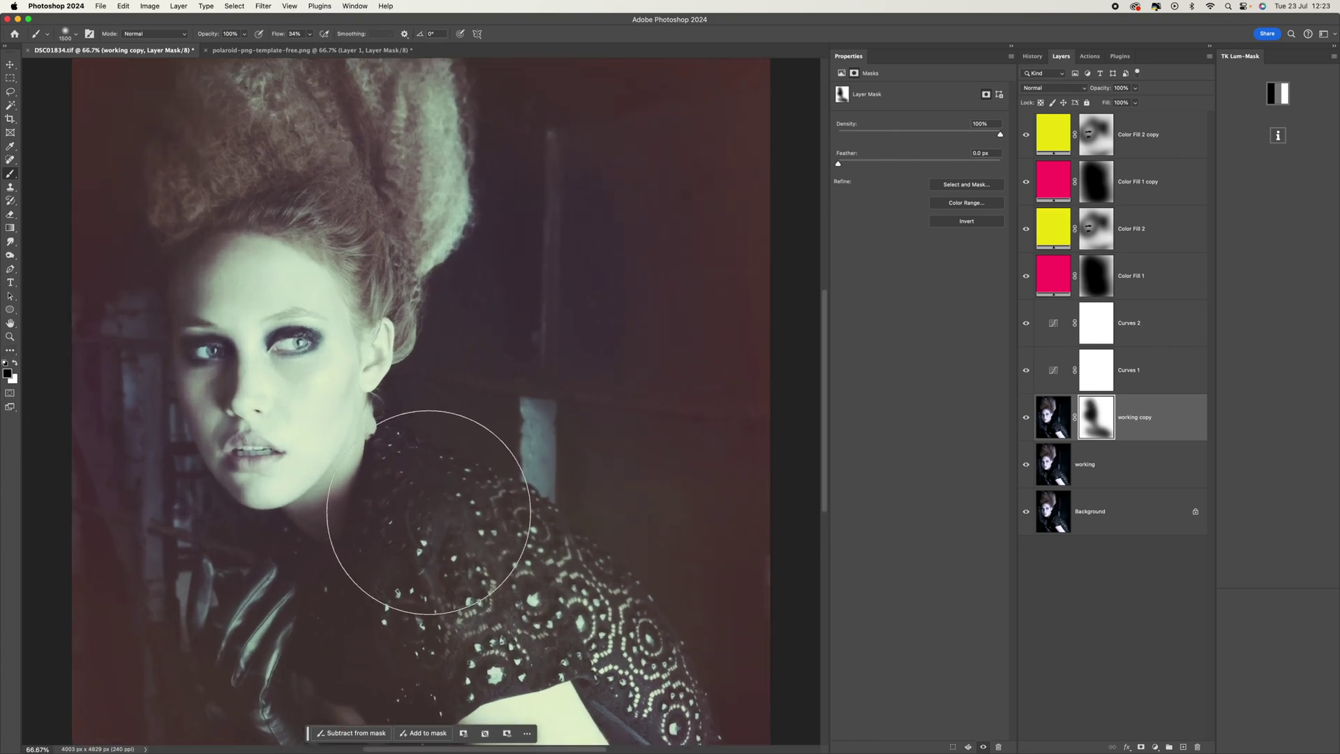
{"action": "scroll", "coordinate": [383, 478], "scroll_direction": "down", "scroll_amount": 5}
{"action": "scroll", "coordinate": [383, 478], "scroll_direction": "left", "scroll_amount": 4}
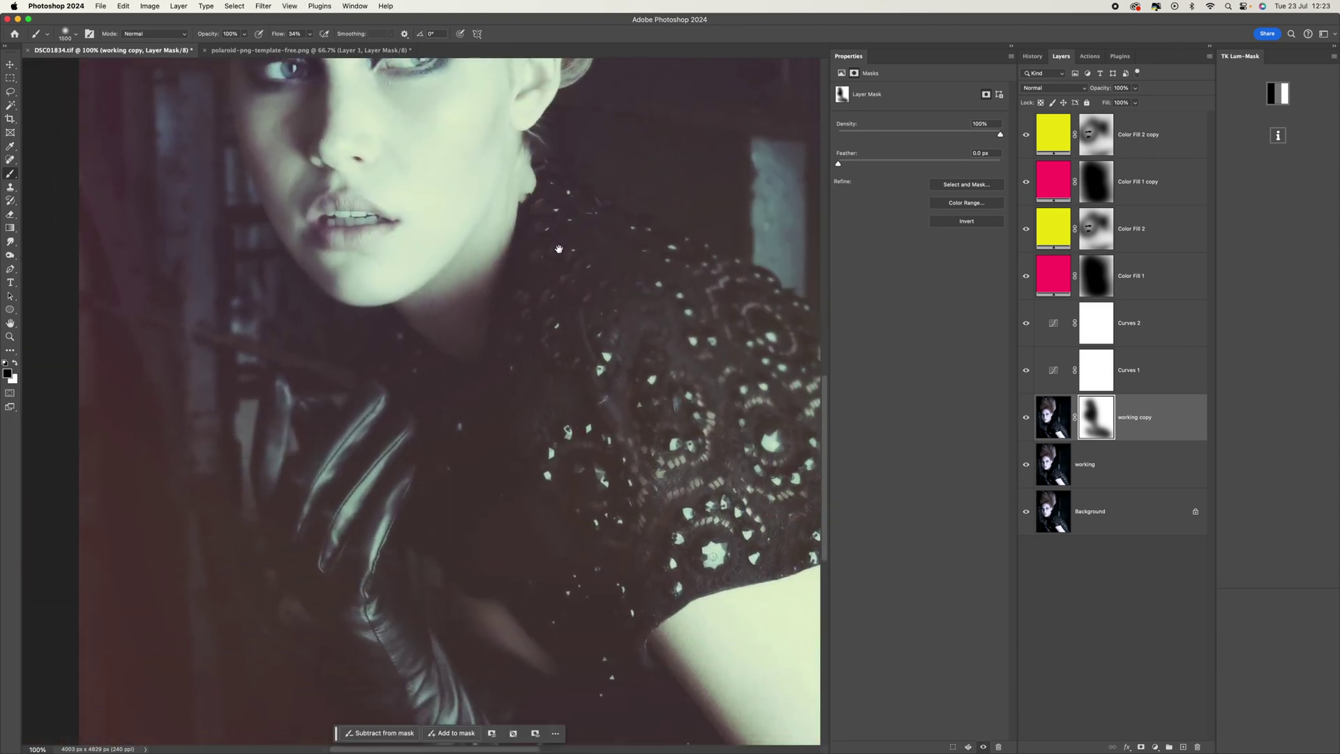
{"action": "key", "text": "super+minus"}
{"action": "key", "text": "super+minus"}
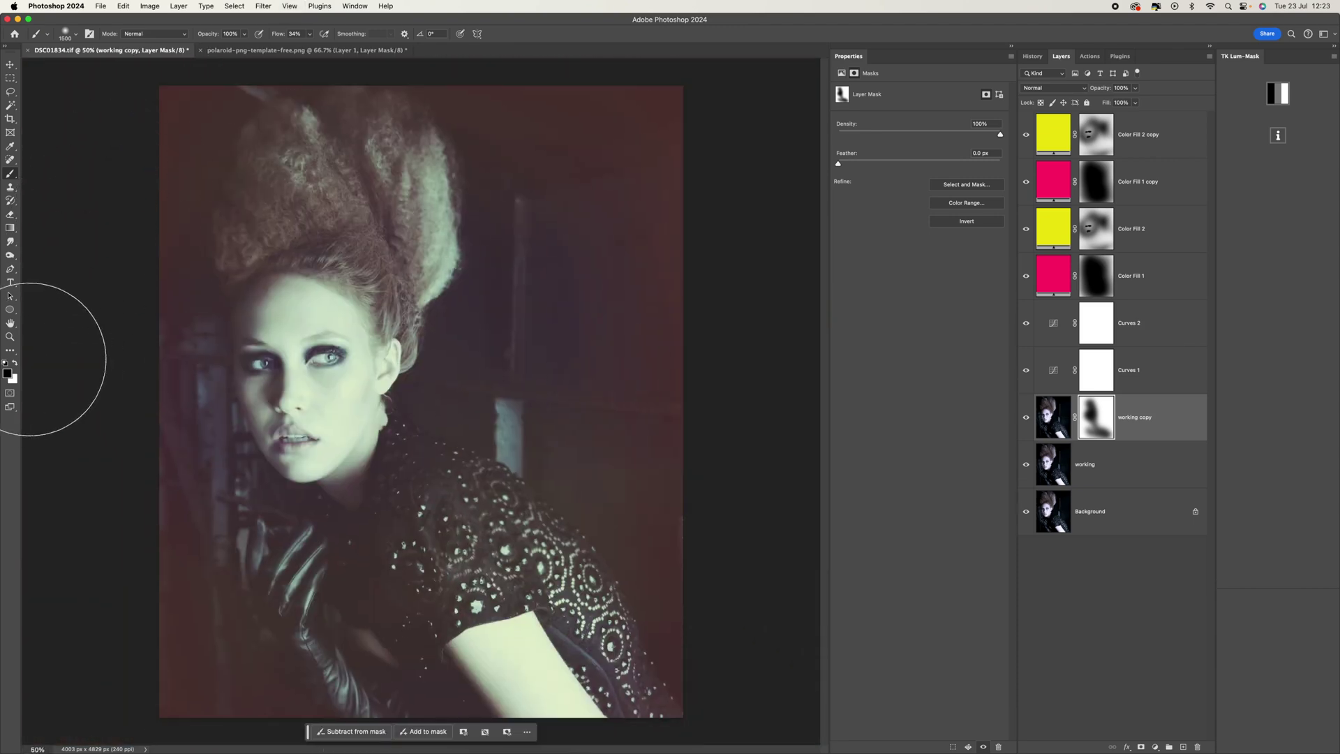
{"action": "left_click", "coordinate": [15, 364]}
{"action": "left_click_drag", "start_coordinate": [311, 35], "coordinate": [296, 47]}
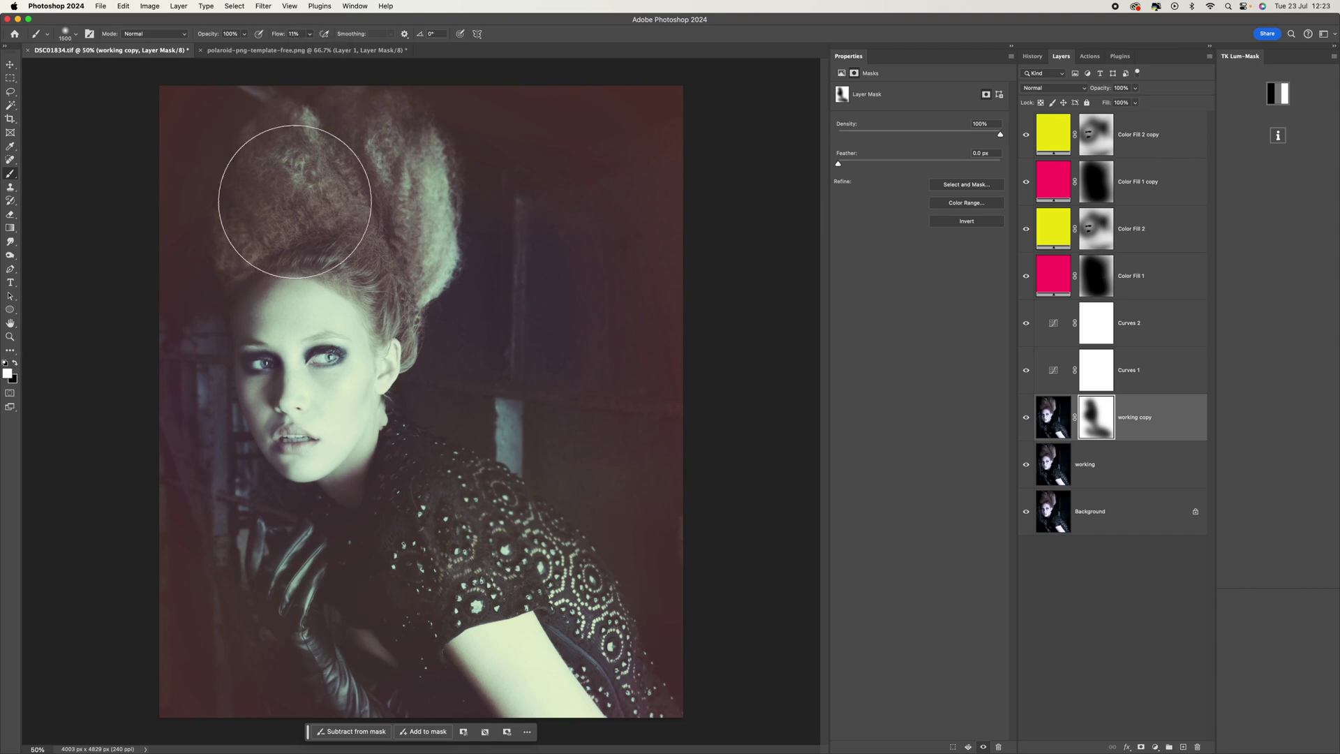
{"action": "mouse_move", "coordinate": [320, 381]}
{"action": "left_mouse_down"}
{"action": "mouse_move", "coordinate": [284, 325]}
{"action": "mouse_move", "coordinate": [165, 389]}
{"action": "left_mouse_up"}
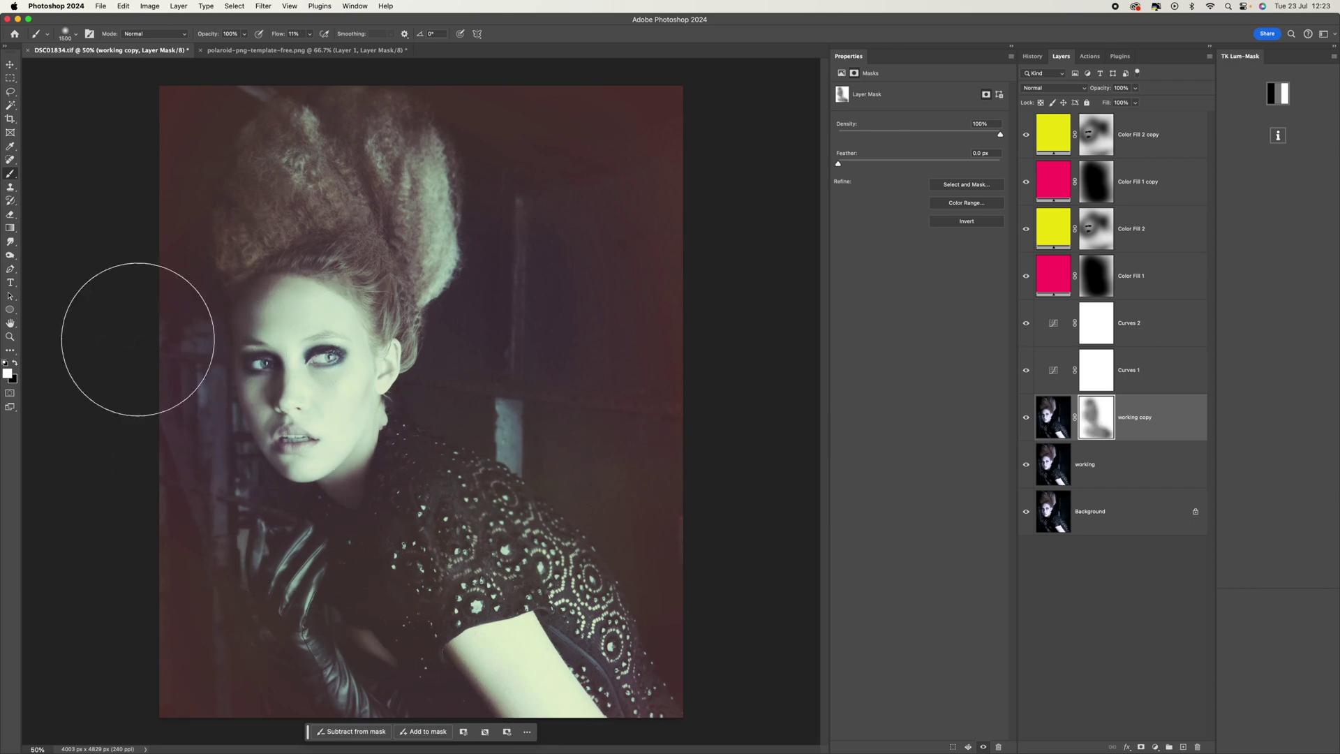
- Remove blur from the eyes and lips by painting black on the mask with a 200 px brush at 11% flow
{"action": "left_click", "coordinate": [15, 363]}
{"action": "key", "text": "bracketleft"}
{"action": "scroll", "coordinate": [335, 356], "scroll_direction": "up", "scroll_amount": 5}
{"action": "key", "text": "bracketleft"}
{"action": "key", "text": "bracketleft"}
{"action": "key", "text": "bracketleft"}
{"action": "key", "text": "bracketleft"}
{"action": "key", "text": "bracketleft"}
{"action": "key", "text": "bracketleft"}
{"action": "key", "text": "bracketleft"}
{"action": "key", "text": "bracketleft"}
{"action": "key", "text": "bracketleft"}
{"action": "key", "text": "bracketleft"}
{"action": "key", "text": "bracketleft"}
{"action": "key", "text": "bracketleft"}
{"action": "key", "text": "bracketleft"}
{"action": "key", "text": "bracketleft"}
{"action": "key", "text": "bracketleft"}
{"action": "key", "text": "bracketright"}
{"action": "key", "text": "bracketright"}
{"action": "key", "text": "bracketright"}
{"action": "key", "text": "bracketright"}
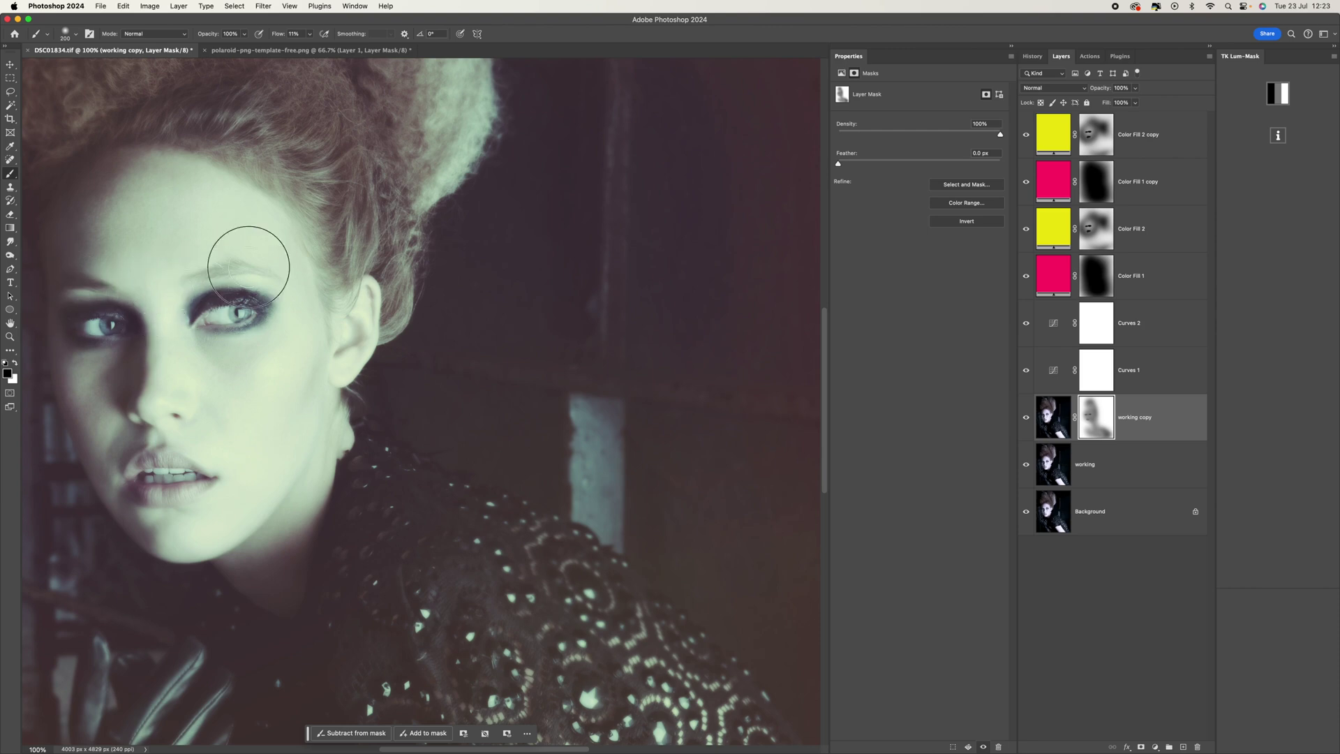
{"action": "key", "text": "super+minus"}
{"action": "key", "text": "super+minus"}
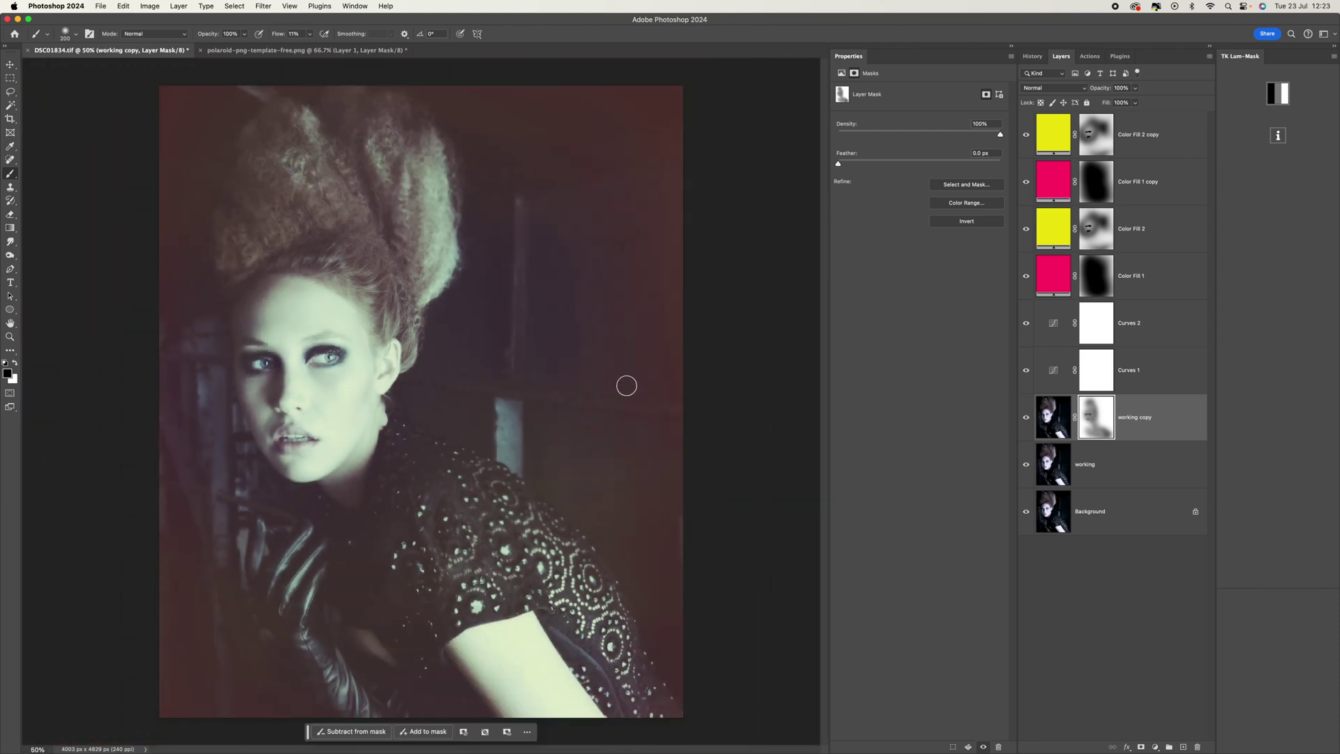
- Bring back detail in the glove and beaded sleeve by painting black on the blurred layer's mask with the 200 px brush
{"action": "key", "text": "super+minus"}
{"action": "key", "text": "super+plus"}
{"action": "scroll", "coordinate": [453, 527], "scroll_direction": "up", "scroll_amount": 1}
{"action": "left_click_drag", "start_coordinate": [401, 558], "coordinate": [505, 380]}
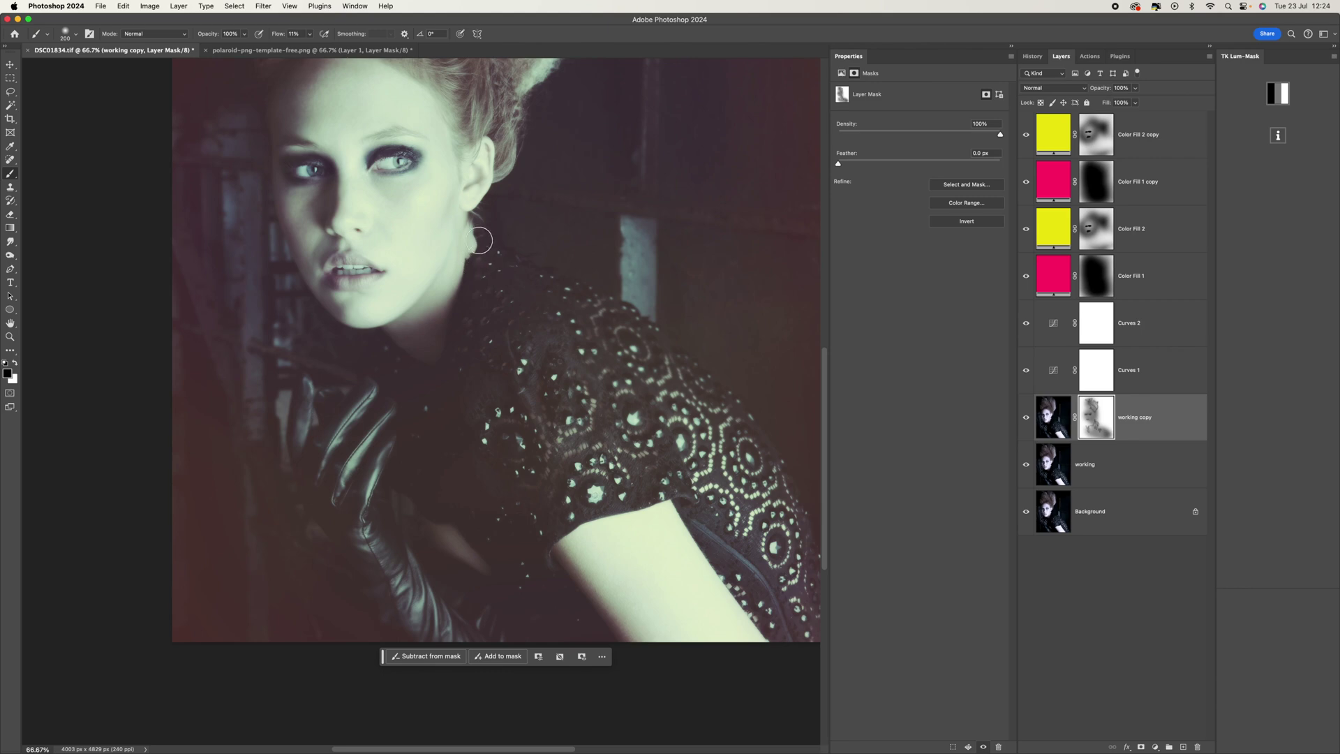
{"action": "left_click_drag", "start_coordinate": [540, 91], "coordinate": [533, 213]}
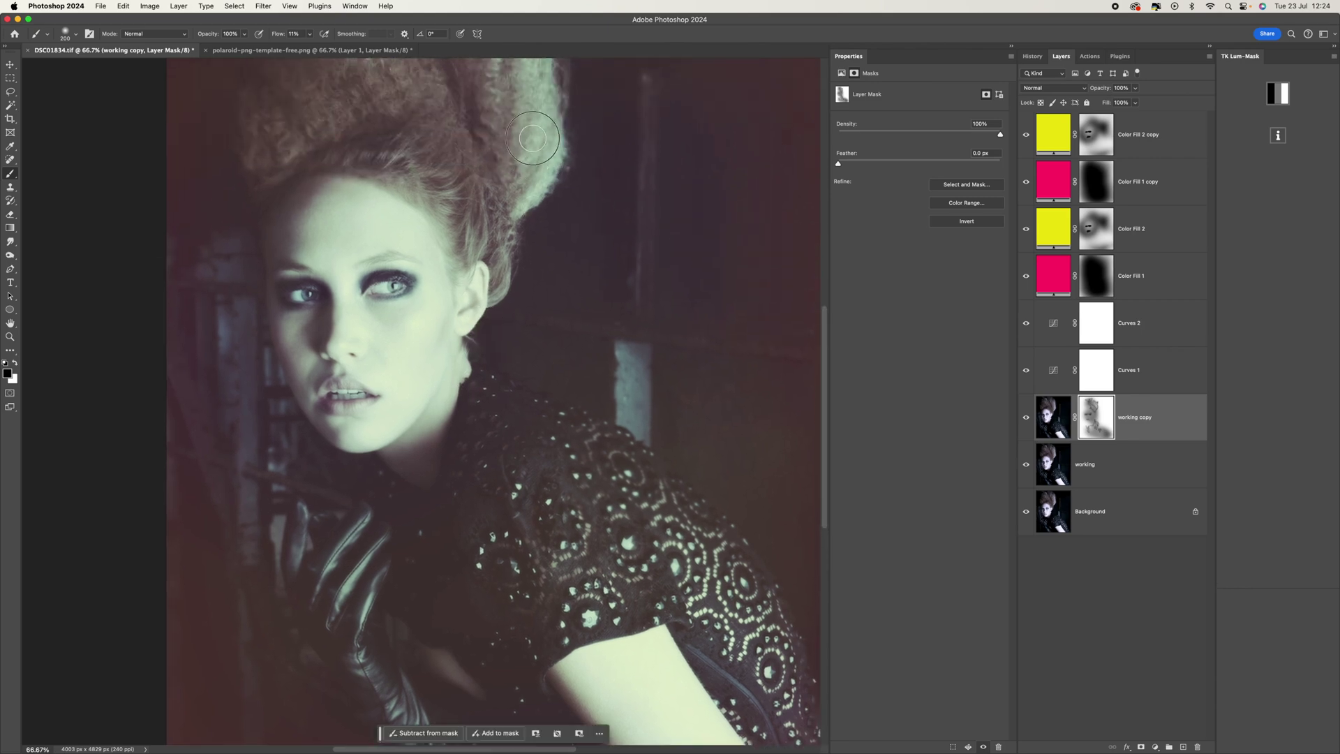
{"action": "key", "text": "super+minus"}
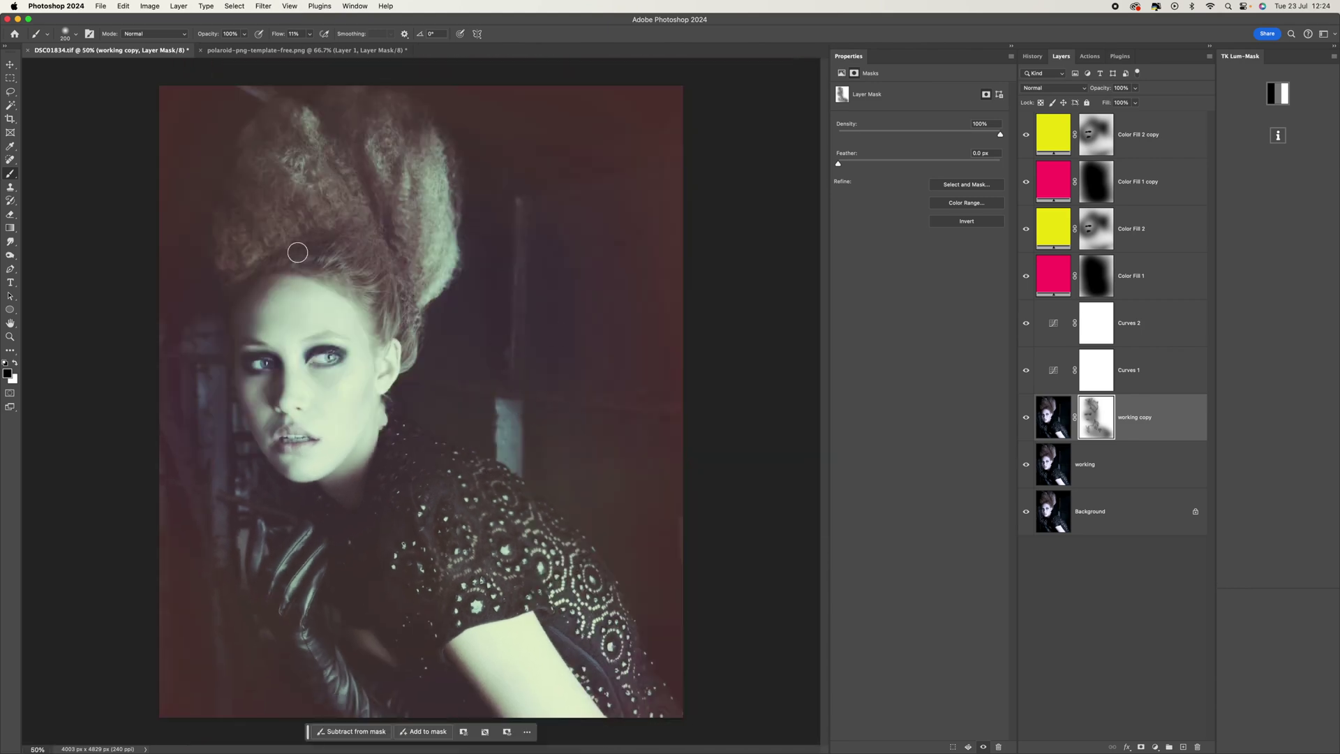
- Hide and show the blurred working copy to compare the portrait with and without the softening
{"action": "key", "text": "super+plus"}
{"action": "left_click", "coordinate": [1027, 419]}
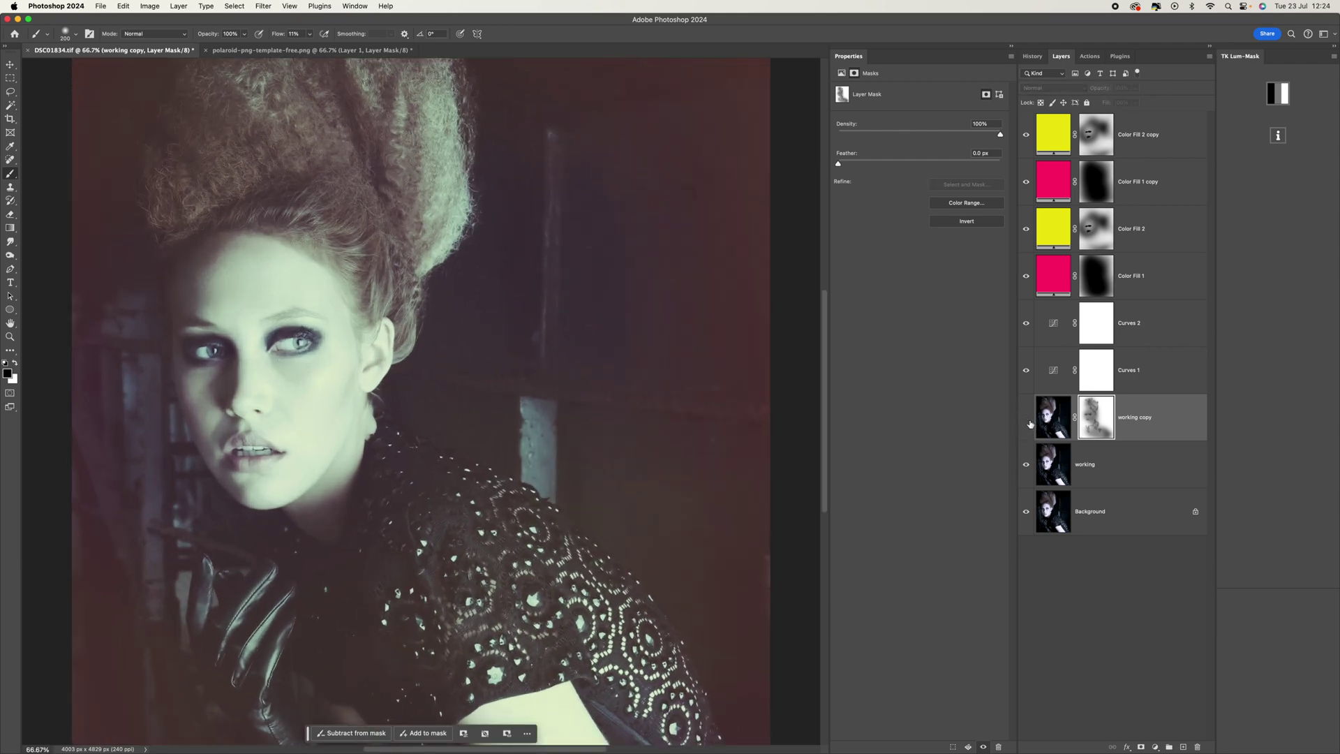
{"action": "left_click", "coordinate": [1027, 418]}
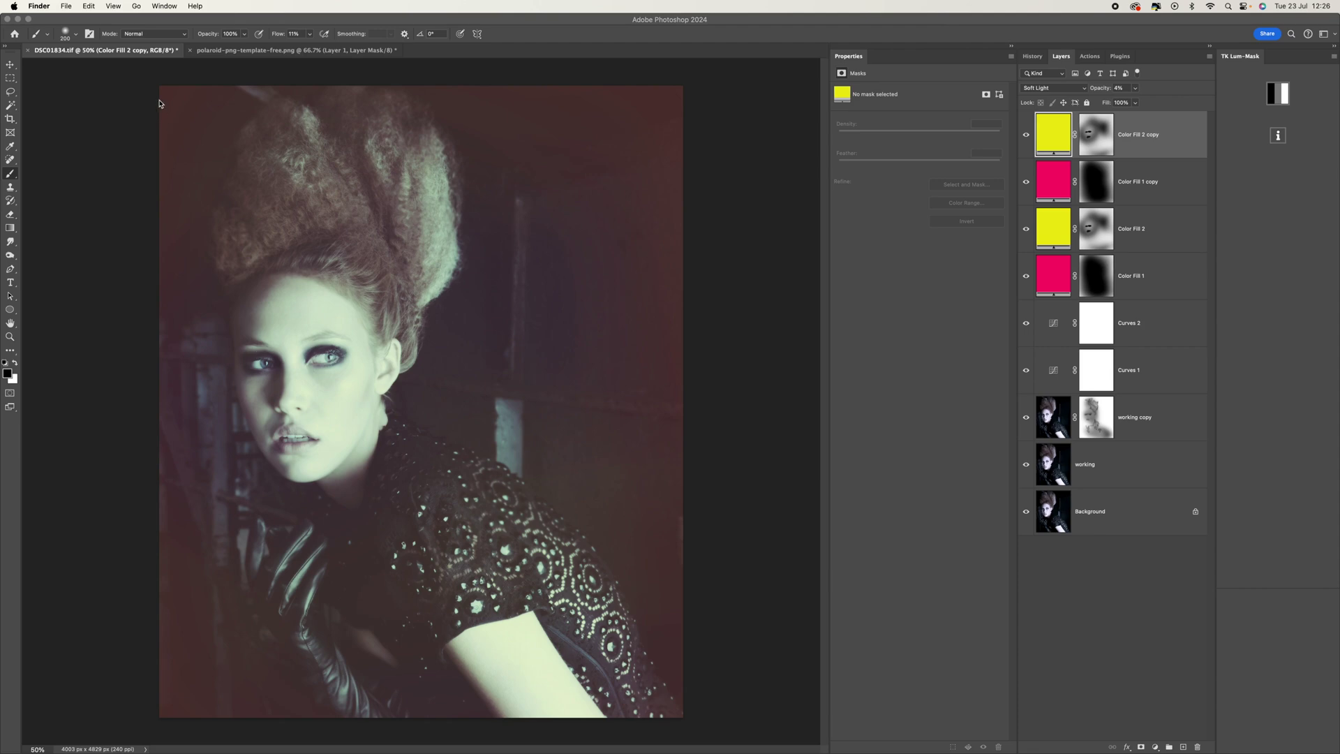
- Open the dust-texture-5-by-PhotoshopSupply.jpg image from the Desktop folder
{"action": "left_click", "coordinate": [107, 36]}
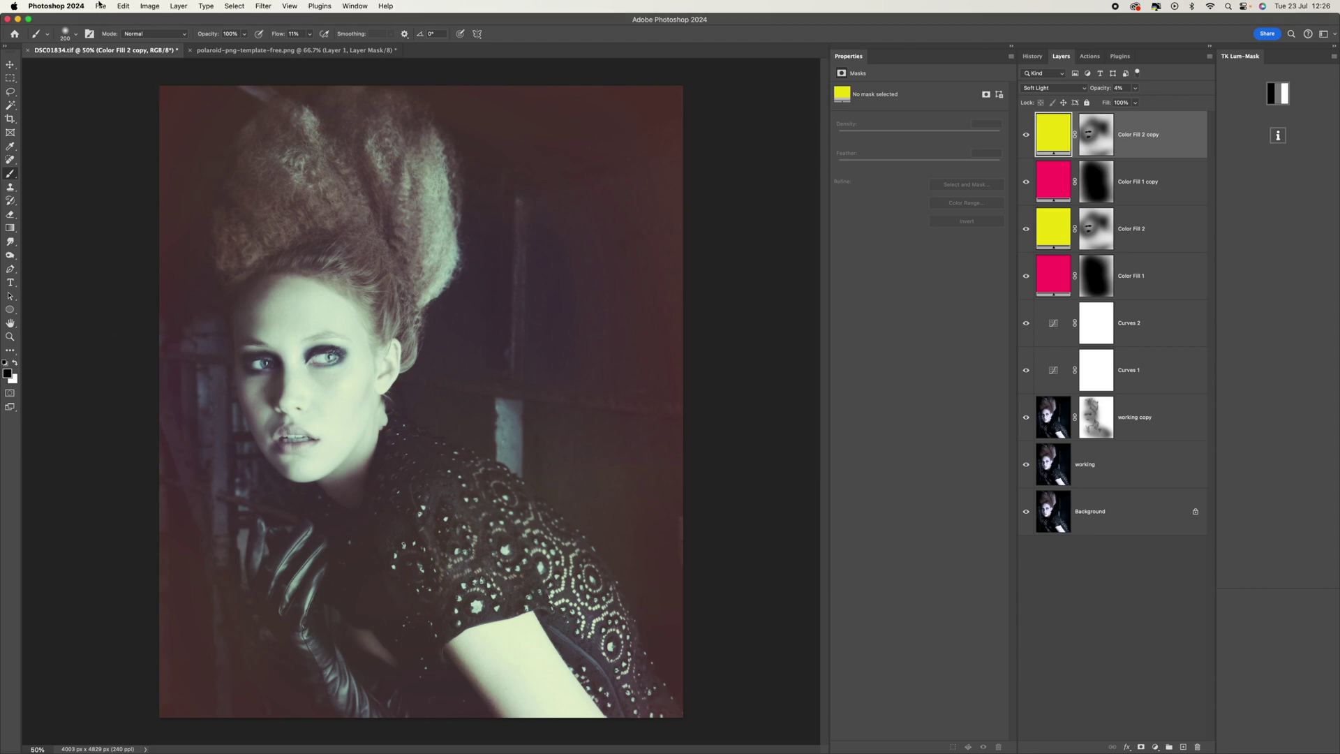
{"action": "left_click", "coordinate": [99, 6]}
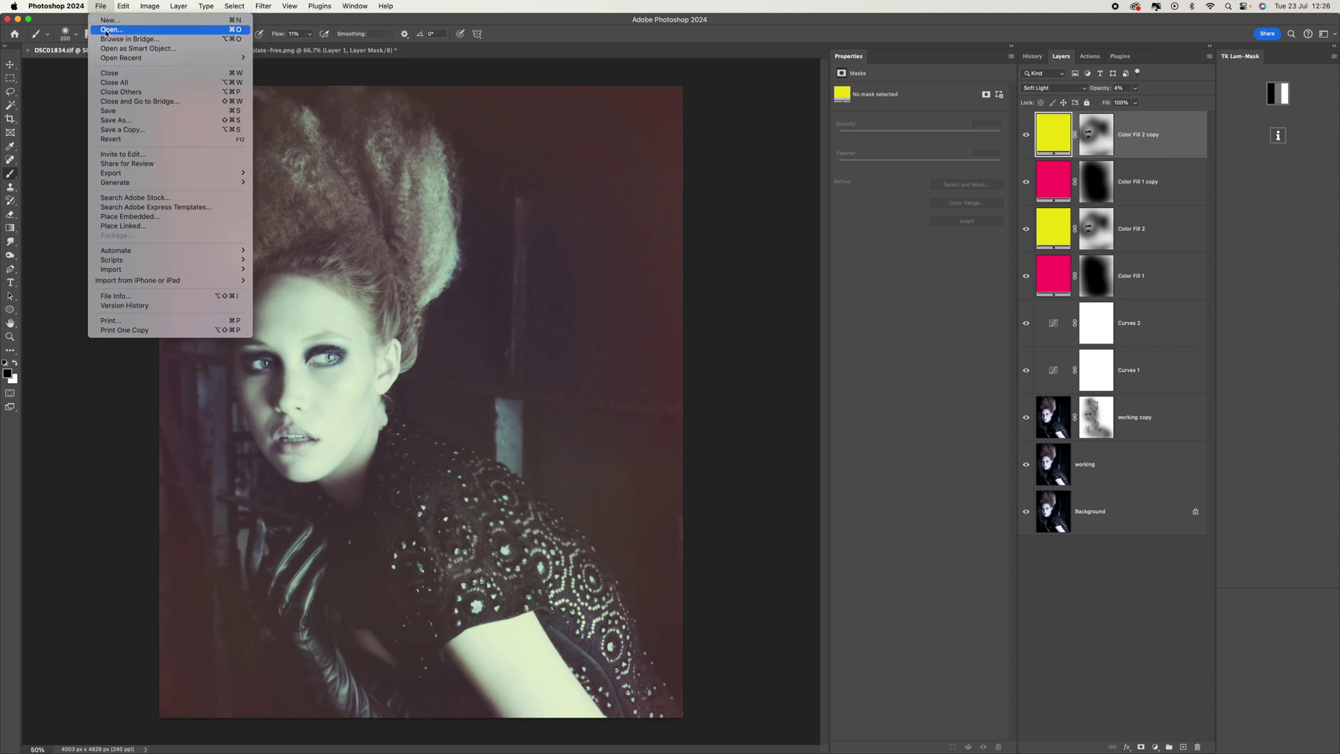
{"action": "left_click", "coordinate": [111, 30]}
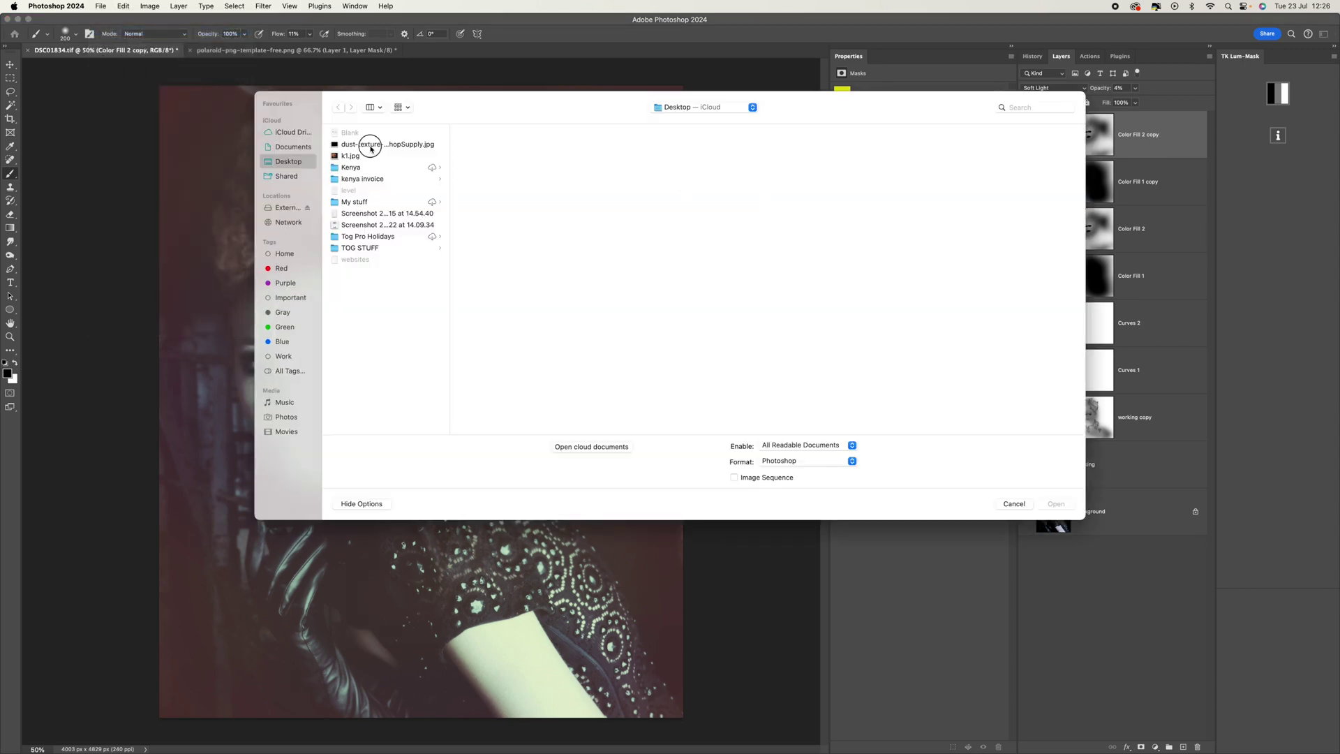
{"action": "left_click", "coordinate": [363, 144]}
{"action": "left_click", "coordinate": [1056, 505]}
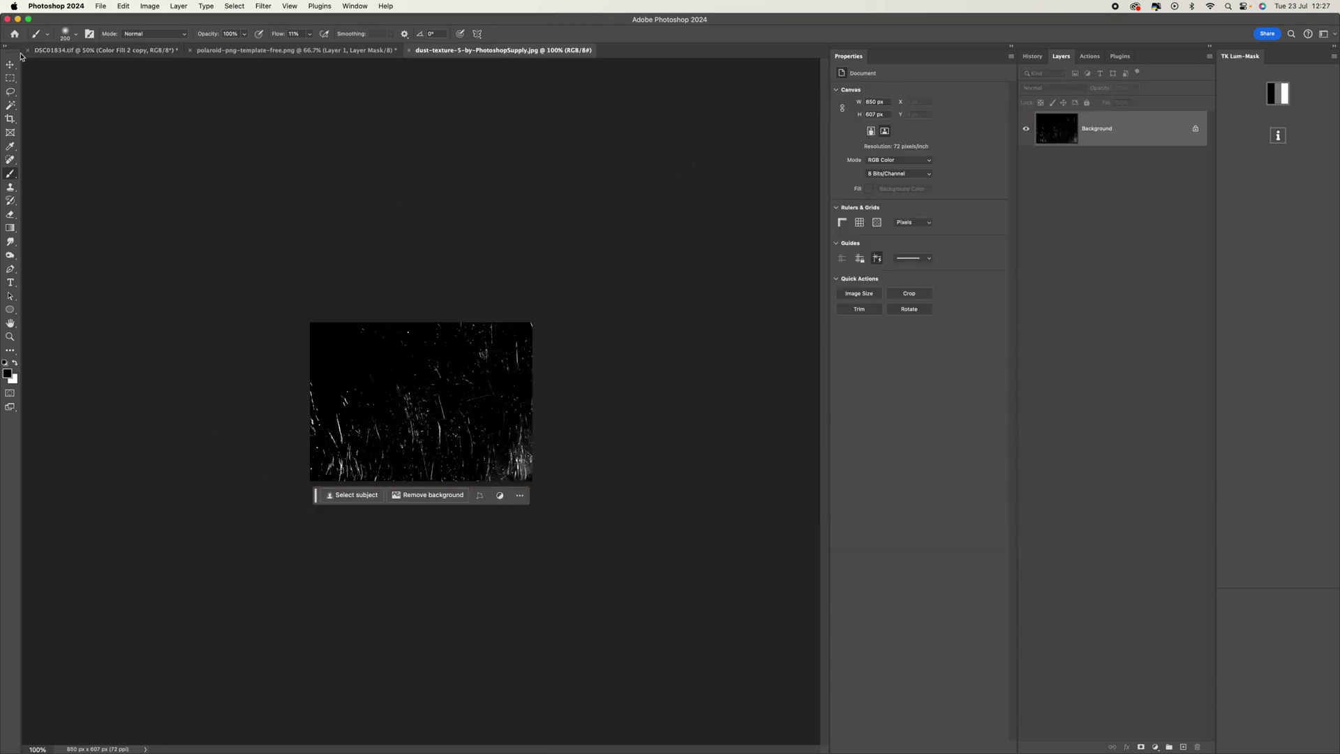
- Select the entire dust texture and move it into the portrait document as a new top layer
{"action": "key", "text": "super+a"}
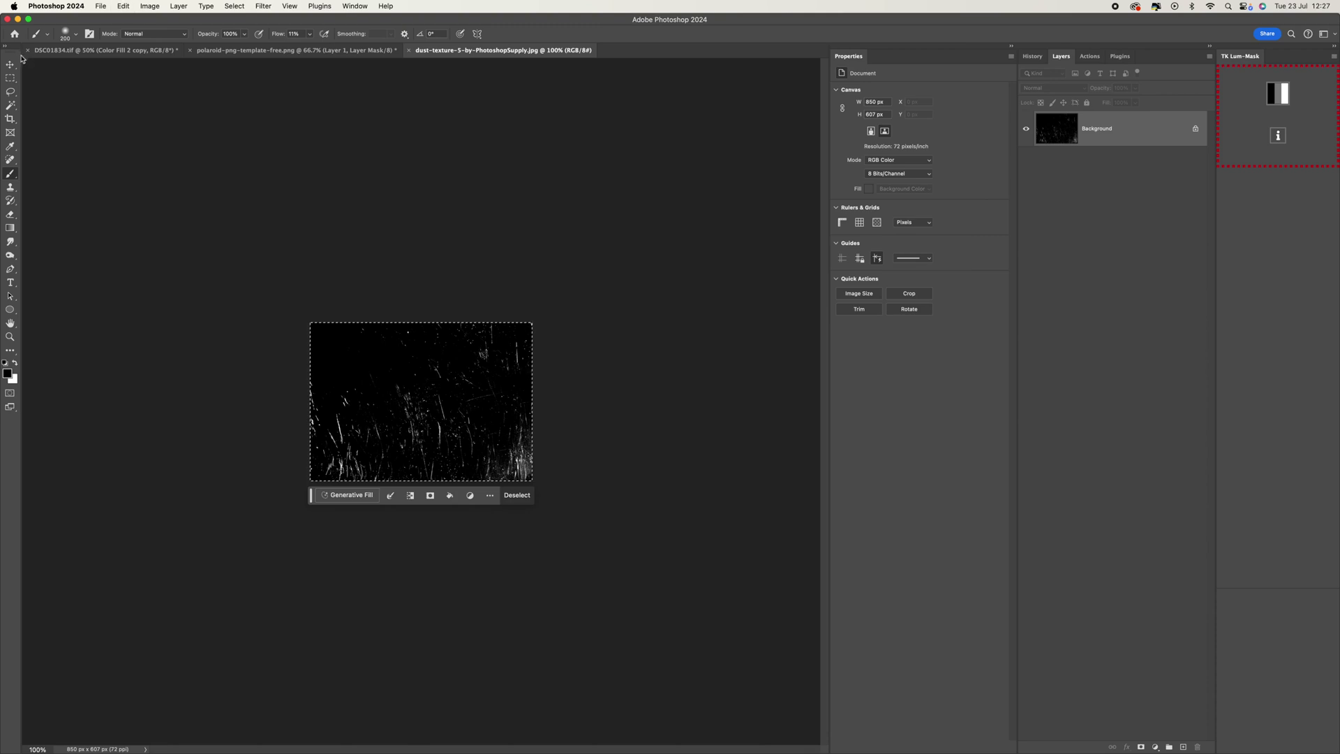
{"action": "left_click", "coordinate": [11, 65]}
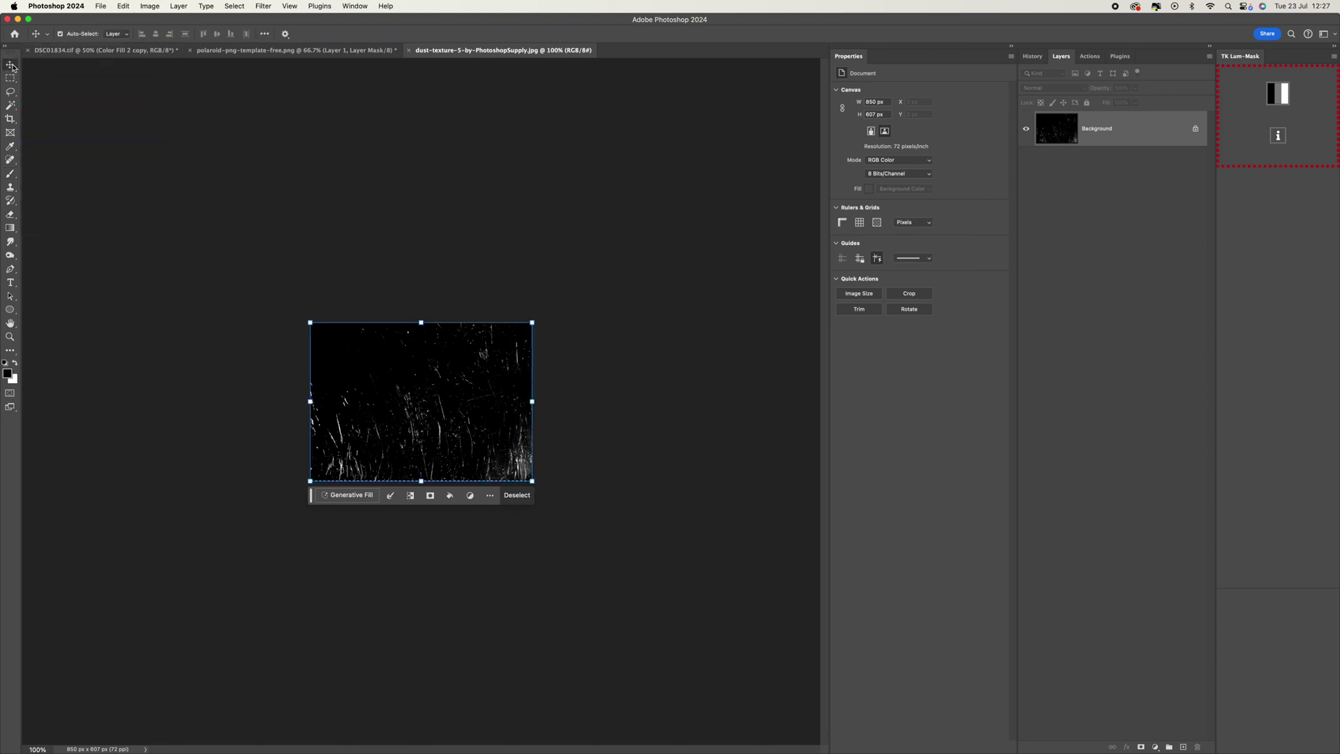
{"action": "left_click_drag", "start_coordinate": [450, 392], "coordinate": [444, 434]}
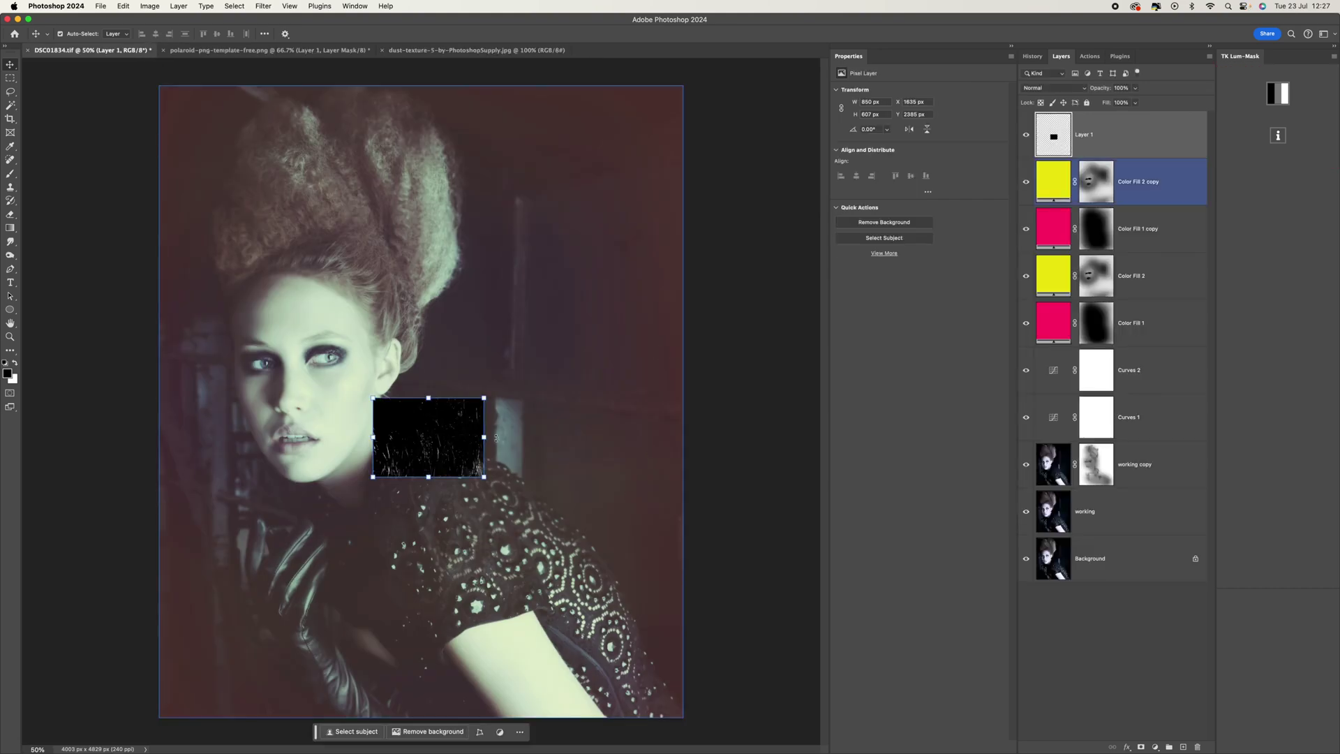
- Rotate the dust texture a quarter turn counterclockwise and enlarge it to about 4049 by 4895 px to cover the whole portrait
{"action": "left_click_drag", "start_coordinate": [492, 436], "coordinate": [203, 114]}
{"action": "left_click_drag", "start_coordinate": [239, 197], "coordinate": [687, 720]}
{"action": "left_click_drag", "start_coordinate": [161, 86], "coordinate": [158, 82]}
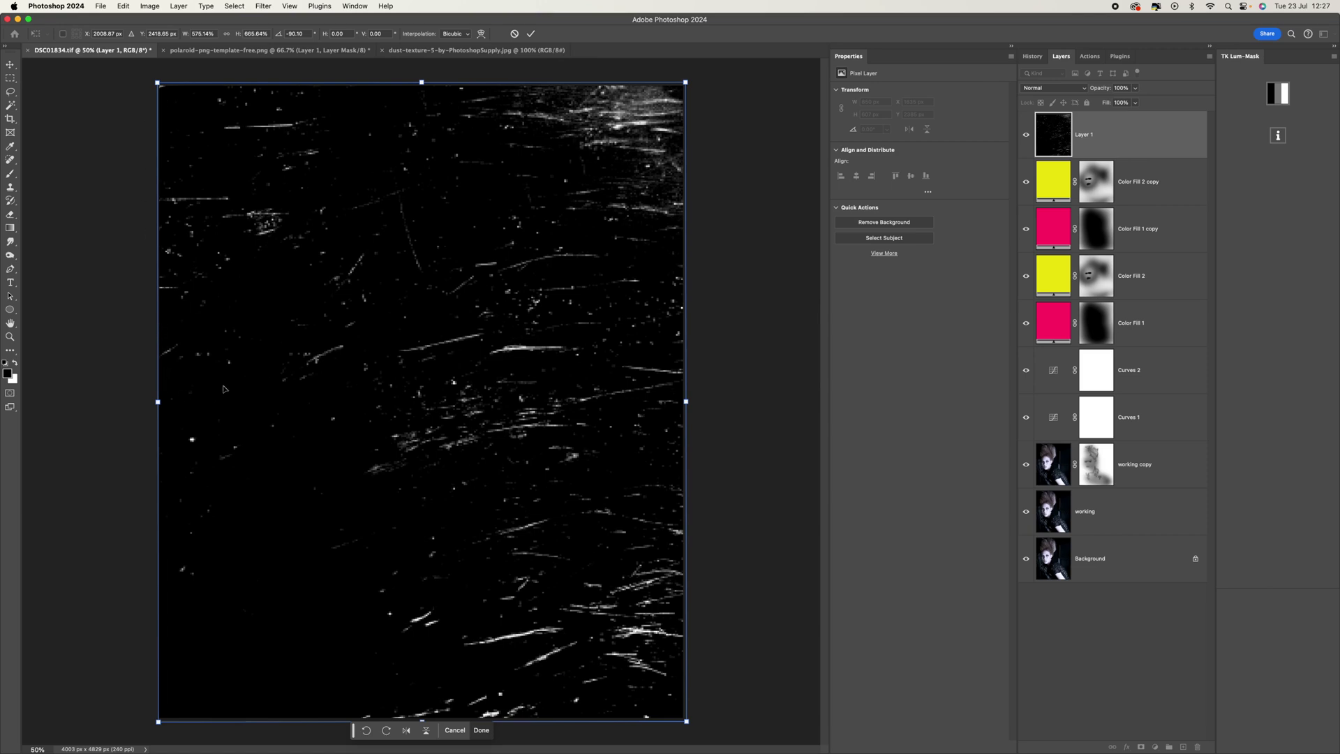
{"action": "key", "text": "Return"}
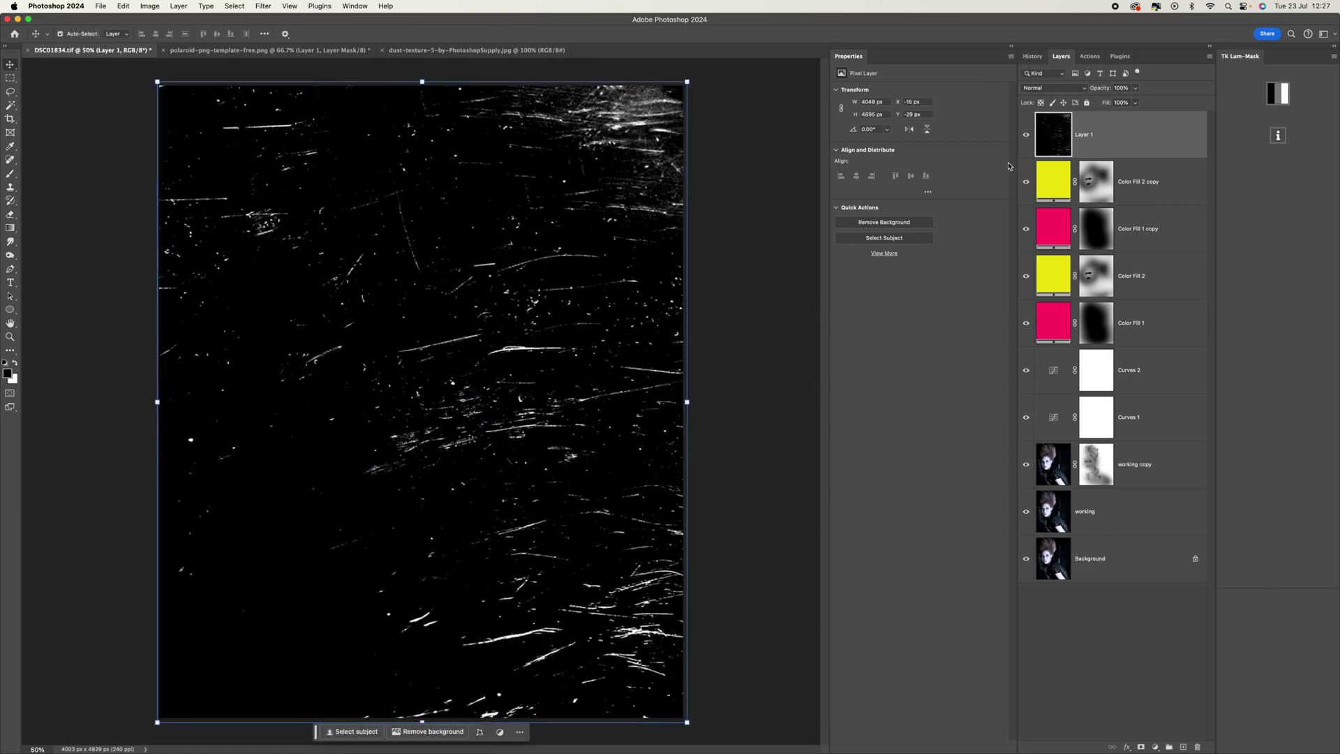
- Set the dust texture layer's blend mode to Lighten and lower its opacity to 83%
{"action": "left_click", "coordinate": [1068, 90]}
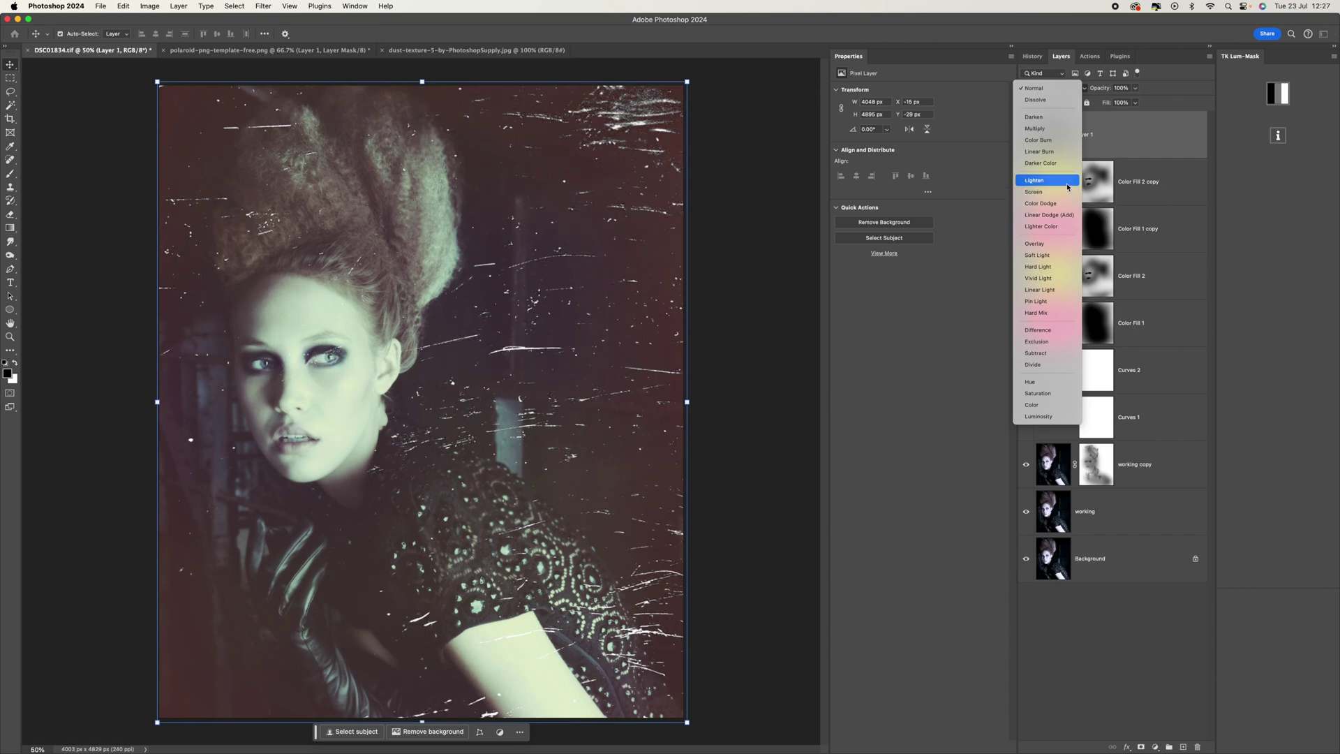
{"action": "left_click", "coordinate": [1067, 186]}
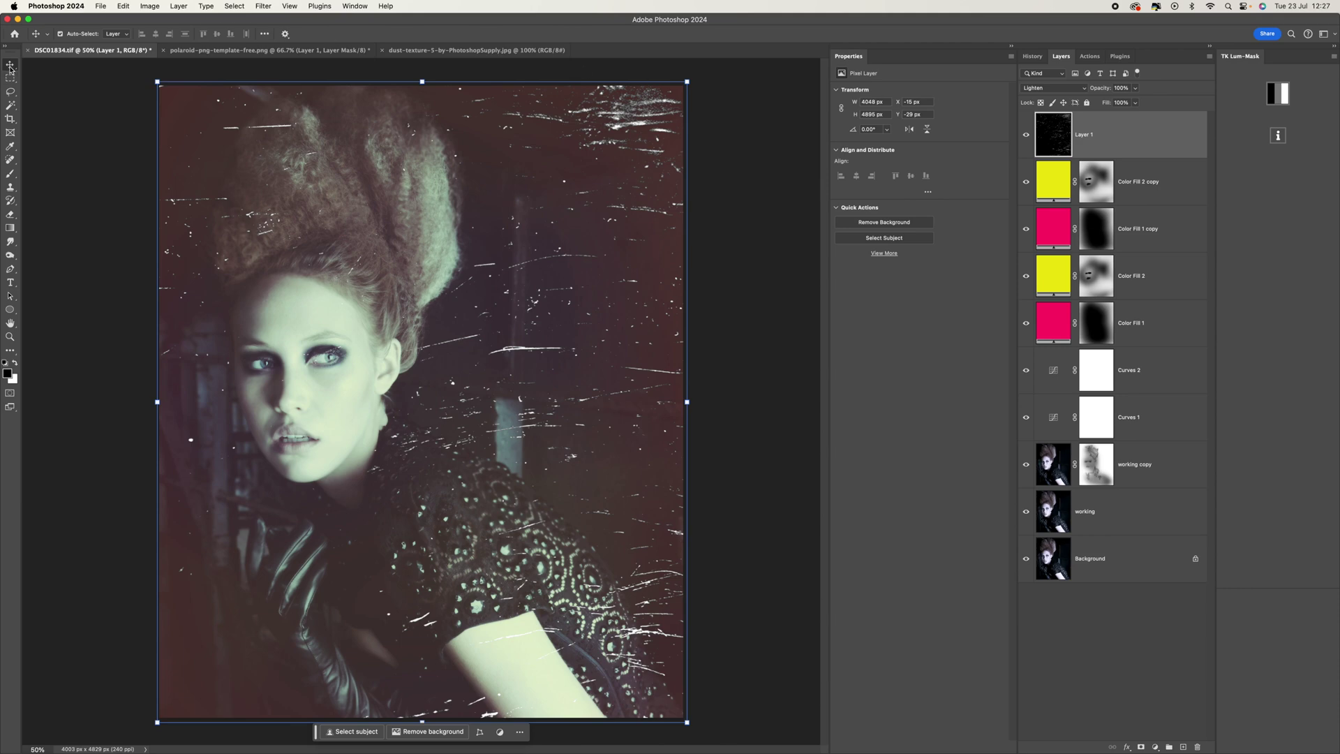
{"action": "key", "text": "super+minus"}
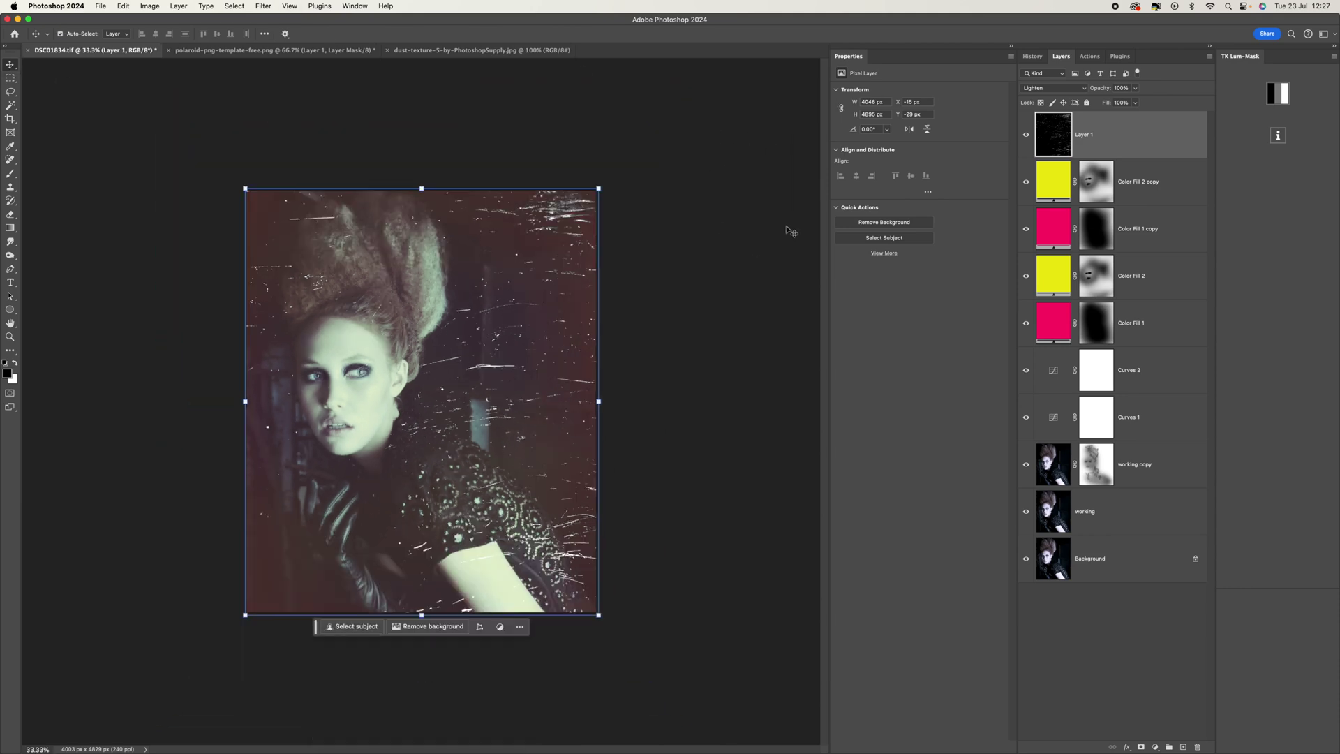
{"action": "left_click", "coordinate": [1134, 89]}
{"action": "mouse_move", "coordinate": [1136, 97]}
{"action": "left_mouse_down"}
{"action": "mouse_move", "coordinate": [1109, 108]}
{"action": "mouse_move", "coordinate": [1129, 106]}
{"action": "left_mouse_up"}
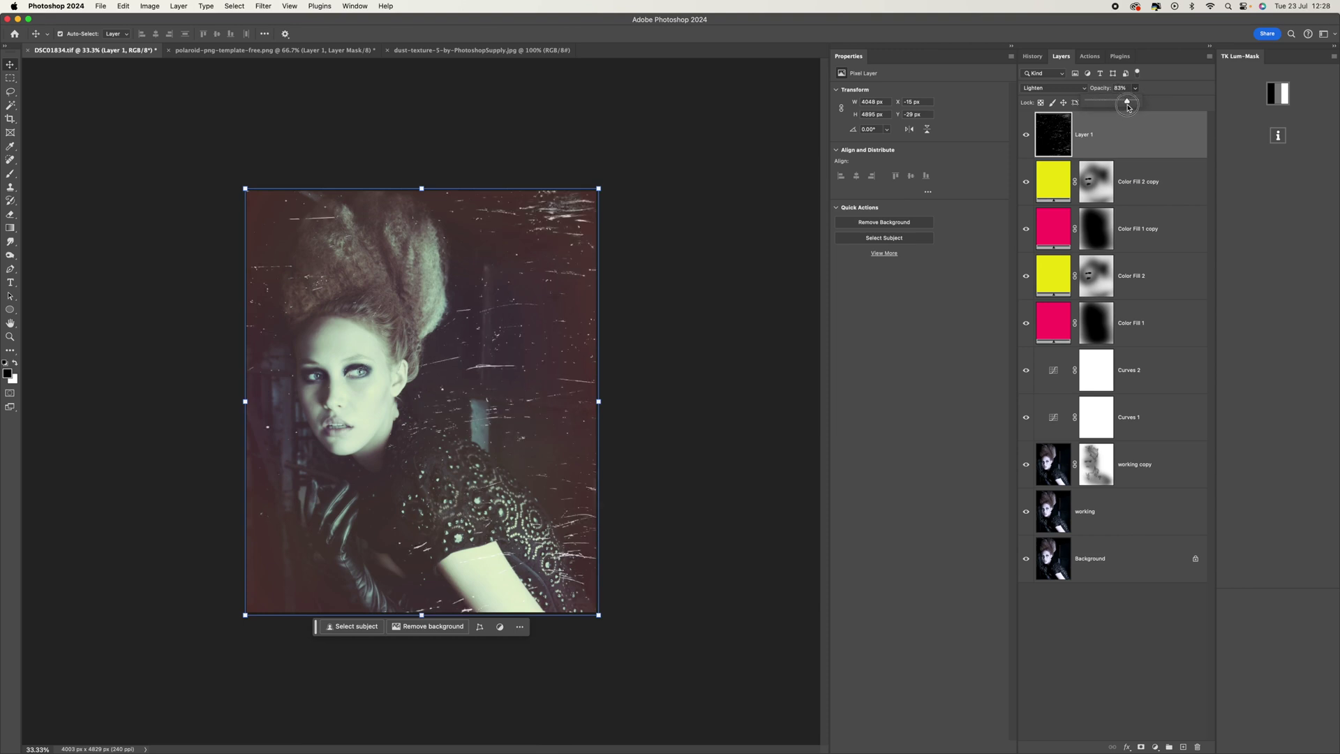
- Add a white layer mask to the dust texture layer and bring the face into close view
{"action": "key", "text": "super+equal"}
{"action": "key", "text": "super+equal"}
{"action": "key", "text": "super+equal"}
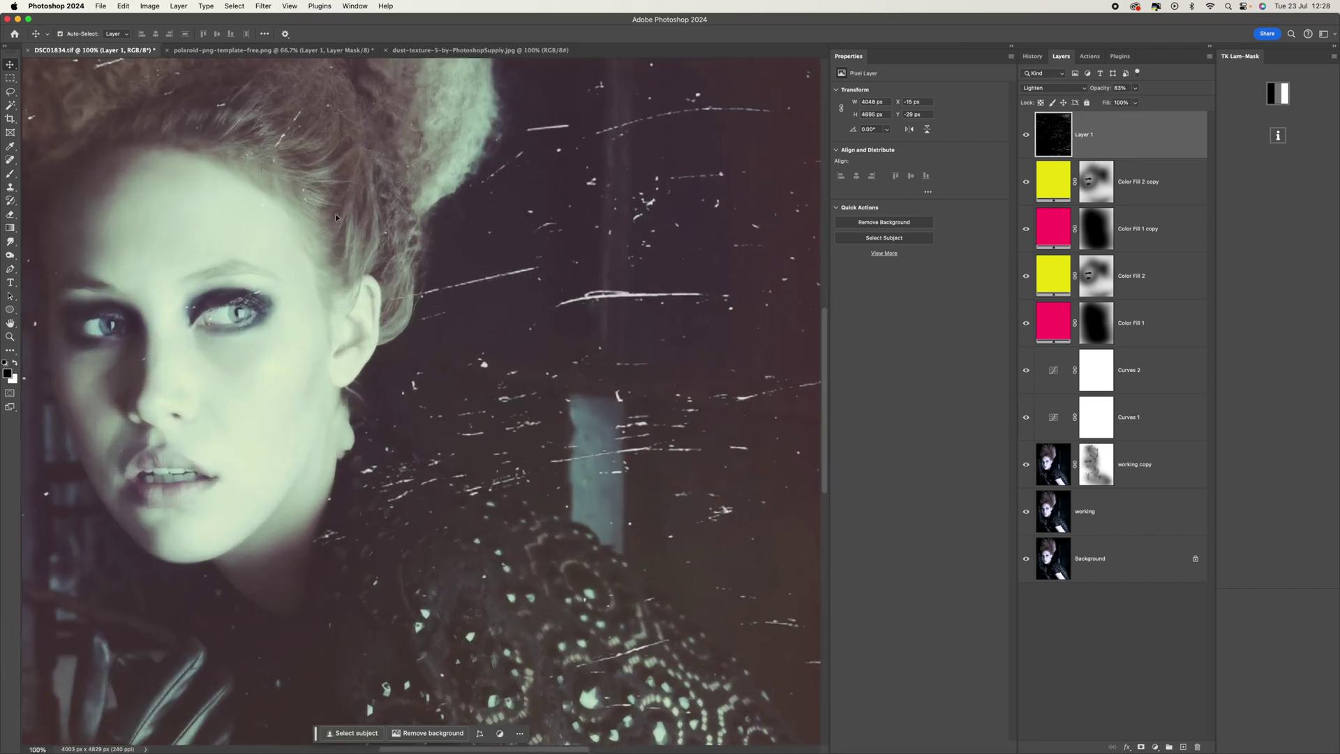
{"action": "key", "text": "super+equal"}
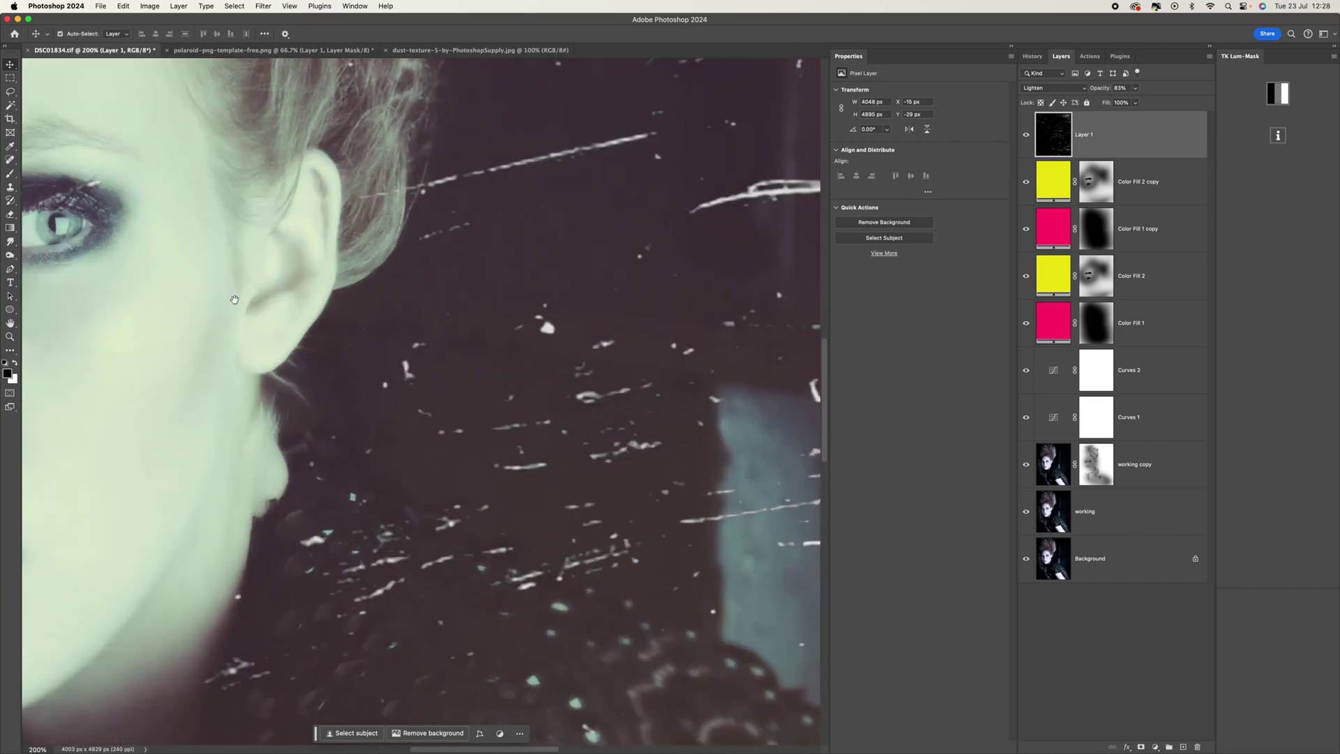
{"action": "left_click_drag", "start_coordinate": [383, 305], "coordinate": [750, 262]}
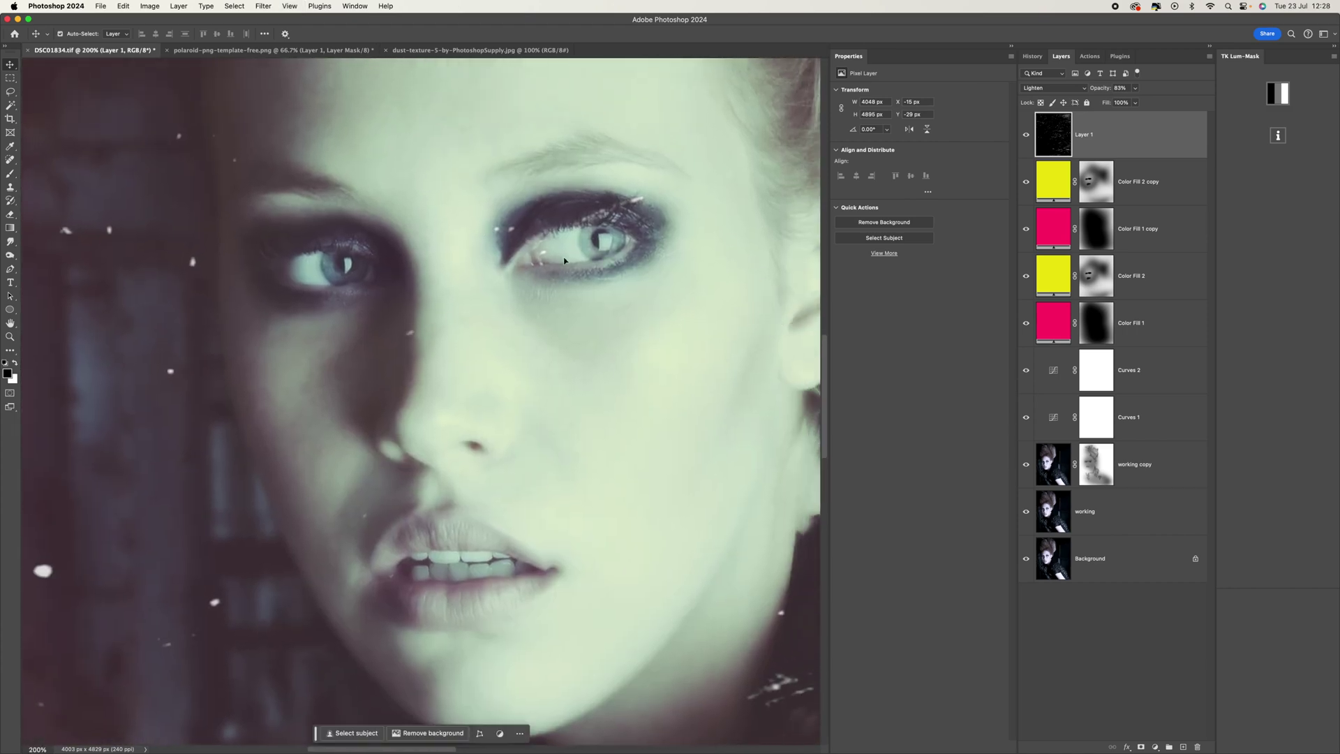
{"action": "left_click", "coordinate": [1142, 748]}
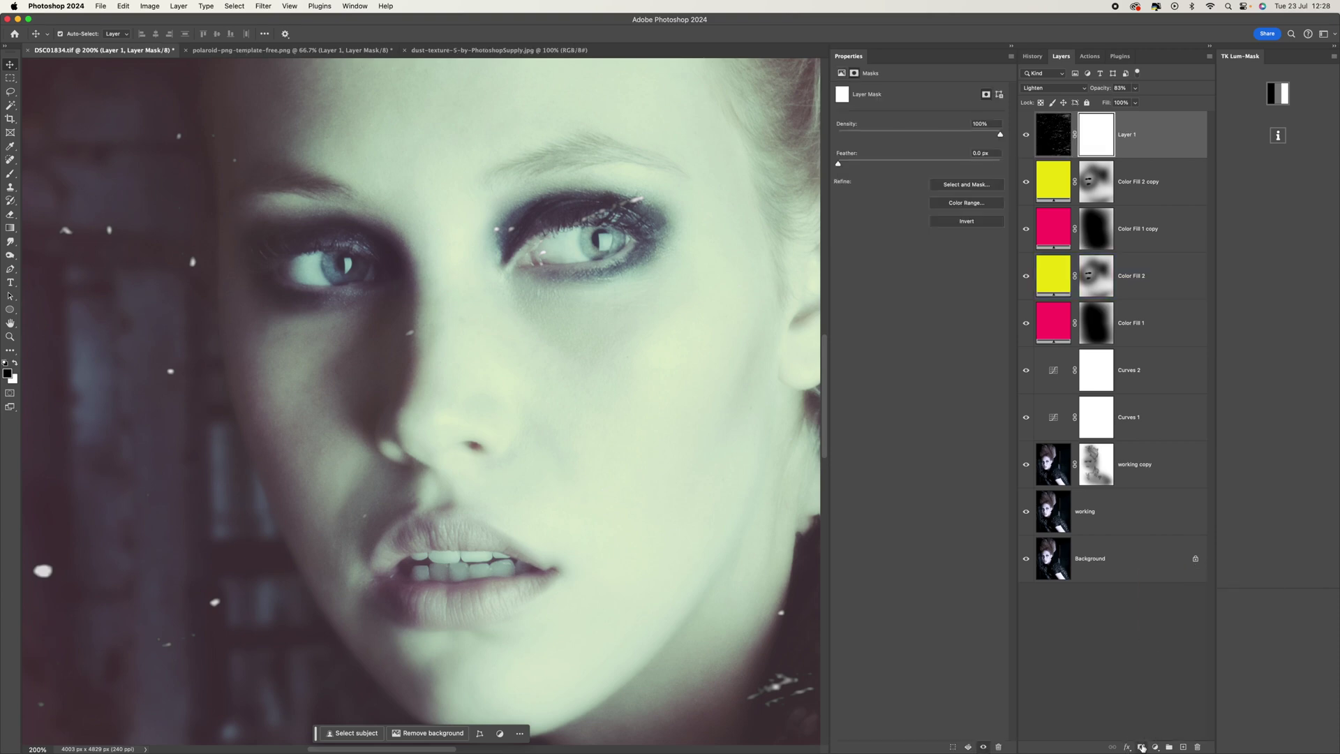
- Paint black with a soft brush on the dust layer's mask to hide the scratches around the eye, nose and forehead
{"action": "left_click", "coordinate": [10, 174]}
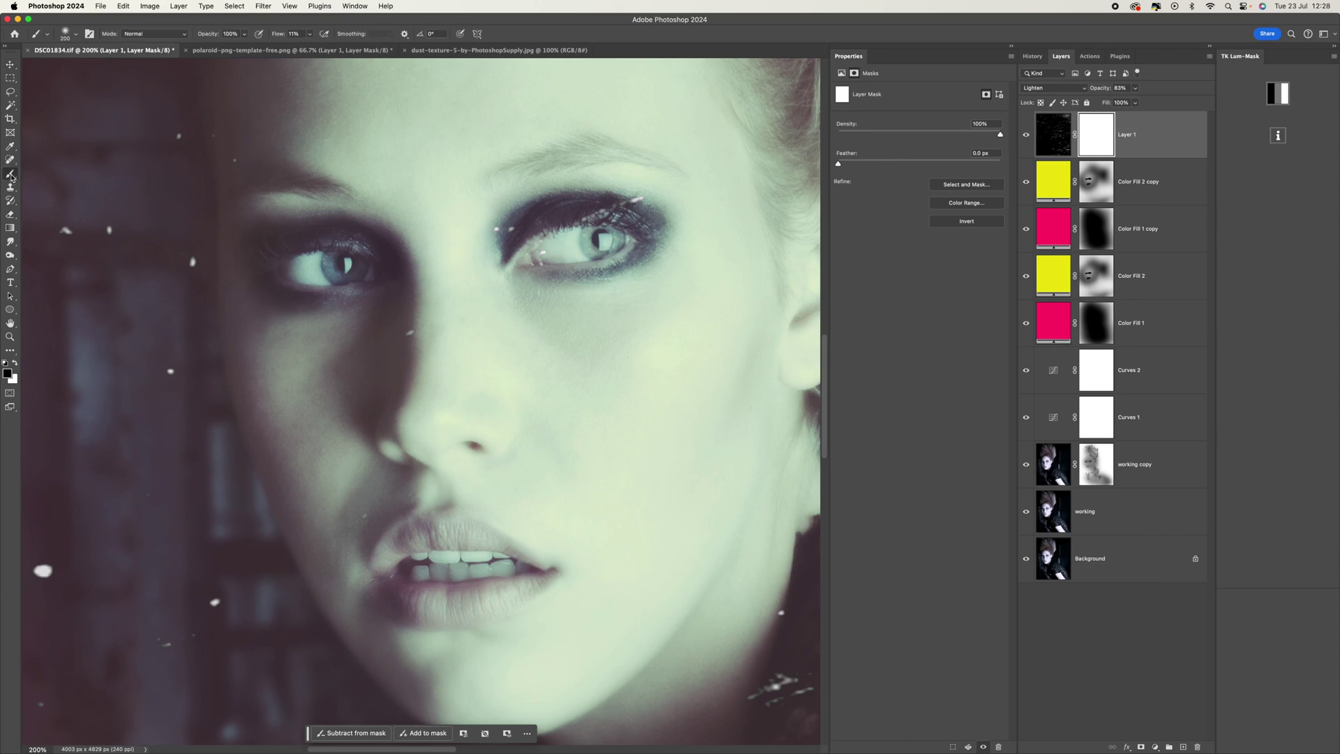
{"action": "mouse_move", "coordinate": [591, 222]}
{"action": "left_mouse_down"}
{"action": "mouse_move", "coordinate": [538, 258]}
{"action": "mouse_move", "coordinate": [537, 214]}
{"action": "mouse_move", "coordinate": [549, 245]}
{"action": "mouse_move", "coordinate": [619, 228]}
{"action": "mouse_move", "coordinate": [553, 233]}
{"action": "mouse_move", "coordinate": [510, 255]}
{"action": "mouse_move", "coordinate": [584, 233]}
{"action": "mouse_move", "coordinate": [682, 251]}
{"action": "mouse_move", "coordinate": [633, 212]}
{"action": "mouse_move", "coordinate": [676, 180]}
{"action": "left_mouse_up"}
{"action": "mouse_move", "coordinate": [405, 320]}
{"action": "left_mouse_down"}
{"action": "mouse_move", "coordinate": [463, 314]}
{"action": "mouse_move", "coordinate": [379, 329]}
{"action": "mouse_move", "coordinate": [442, 323]}
{"action": "mouse_move", "coordinate": [393, 357]}
{"action": "left_mouse_up"}
{"action": "left_click_drag", "start_coordinate": [691, 136], "coordinate": [658, 143]}
{"action": "left_click", "coordinate": [1027, 137]}
{"action": "left_click", "coordinate": [1026, 137]}
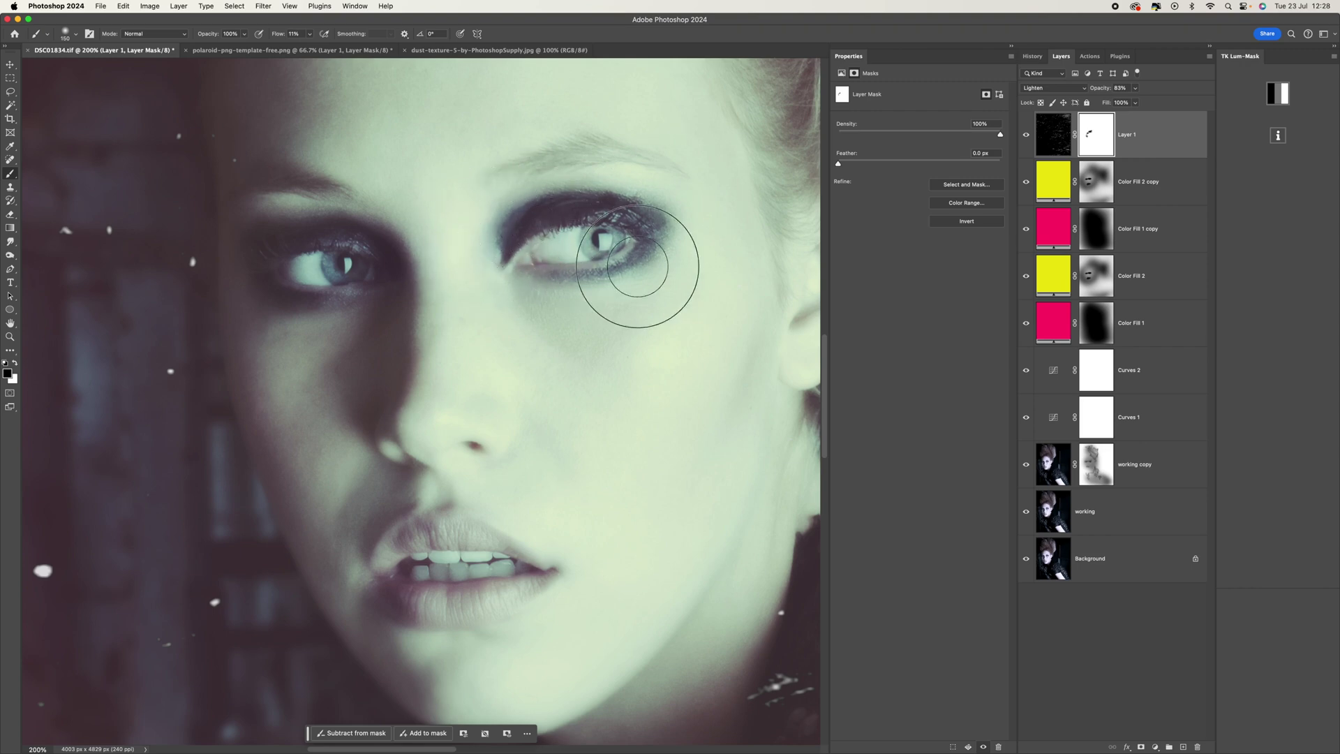
- Target the dust texture image instead of its mask and readjust the layer's opacity to 83%
{"action": "left_click_drag", "start_coordinate": [463, 278], "coordinate": [223, 592]}
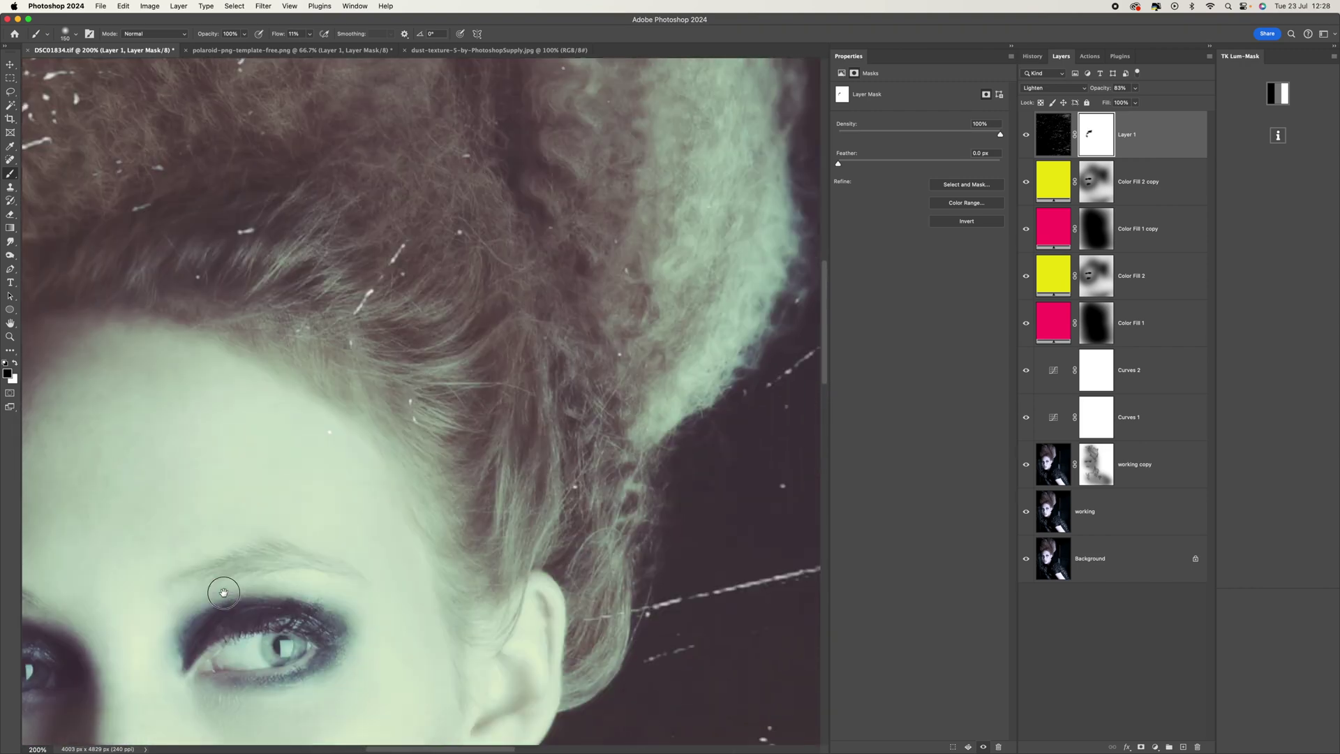
{"action": "key", "text": "super+minus"}
{"action": "key", "text": "super+minus"}
{"action": "key", "text": "super+minus"}
{"action": "left_click", "coordinate": [1053, 134]}
{"action": "left_click", "coordinate": [1135, 88]}
{"action": "mouse_move", "coordinate": [1137, 102]}
{"action": "left_mouse_down"}
{"action": "mouse_move", "coordinate": [1104, 113]}
{"action": "mouse_move", "coordinate": [1121, 106]}
{"action": "left_mouse_up"}
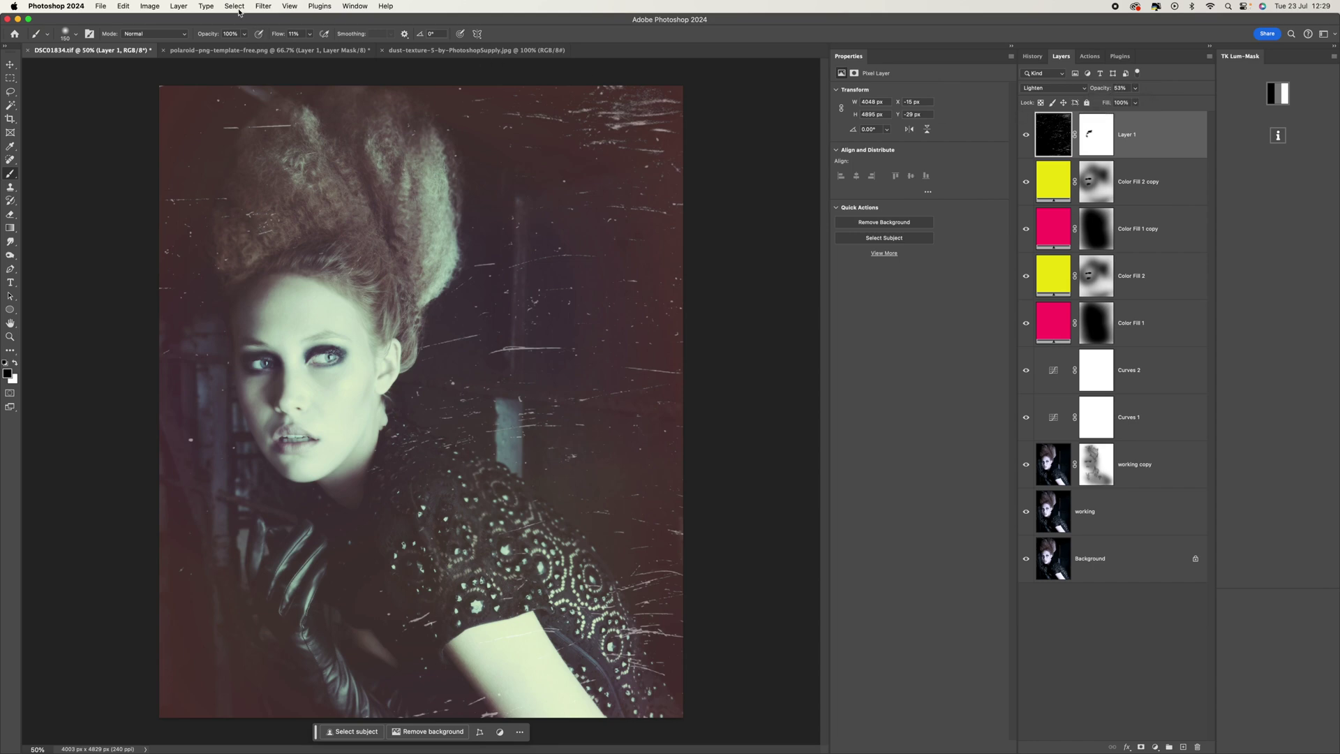
- Soften the dust texture with a Gaussian Blur of 0.5 pixels radius
{"action": "left_click", "coordinate": [261, 7]}
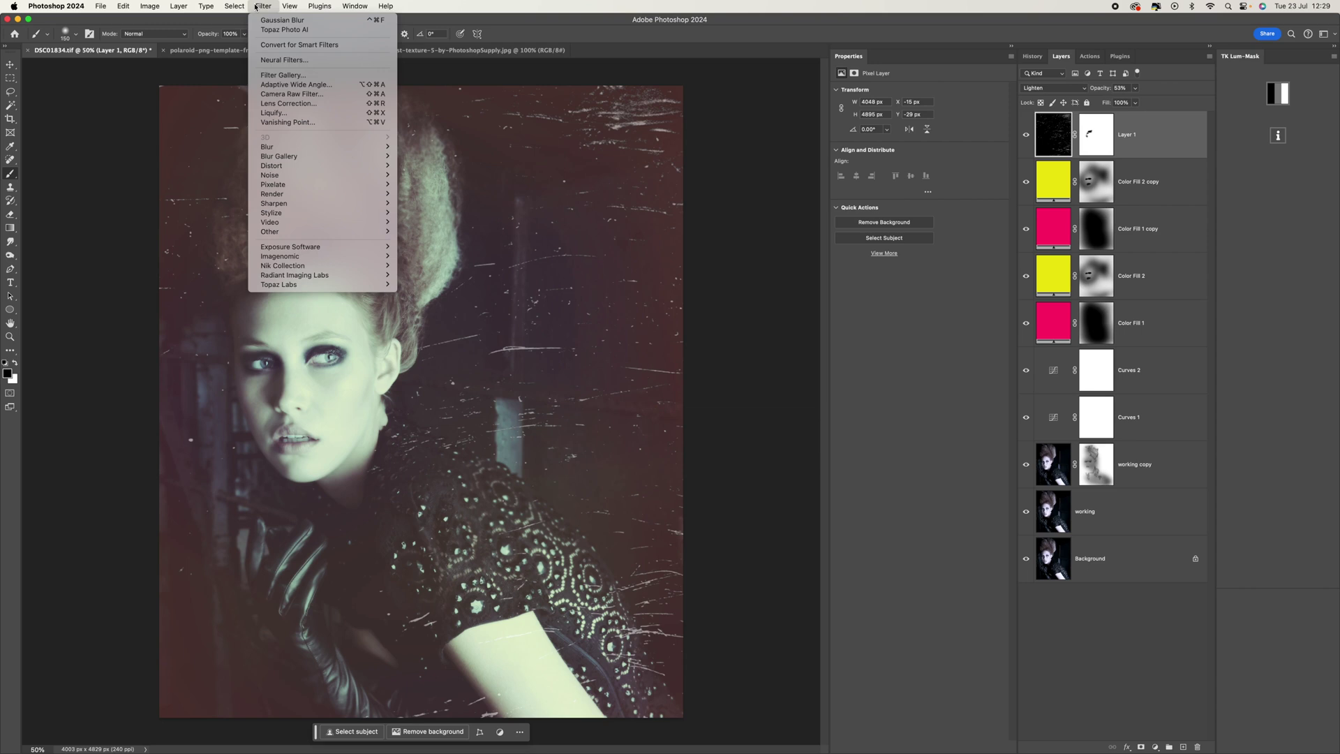
{"action": "mouse_move", "coordinate": [286, 147]}
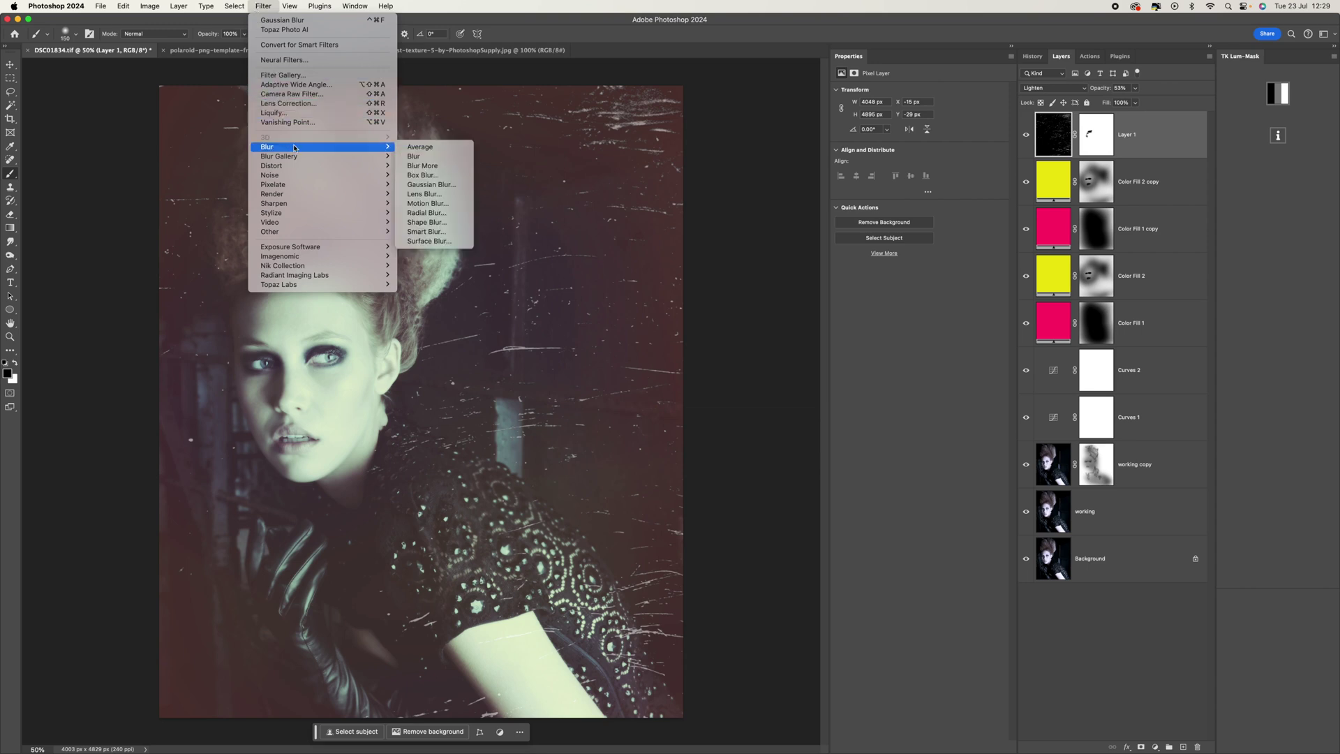
{"action": "left_click", "coordinate": [427, 184]}
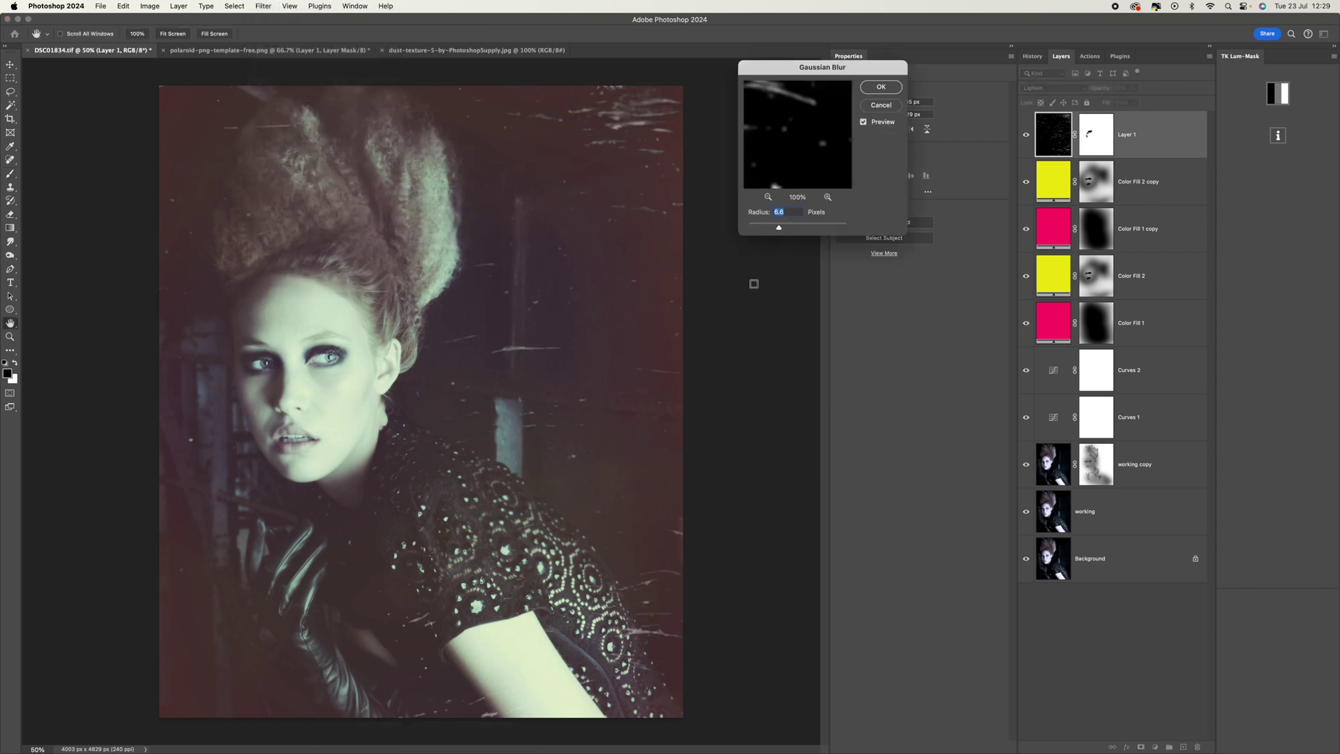
{"action": "left_click", "coordinate": [753, 227]}
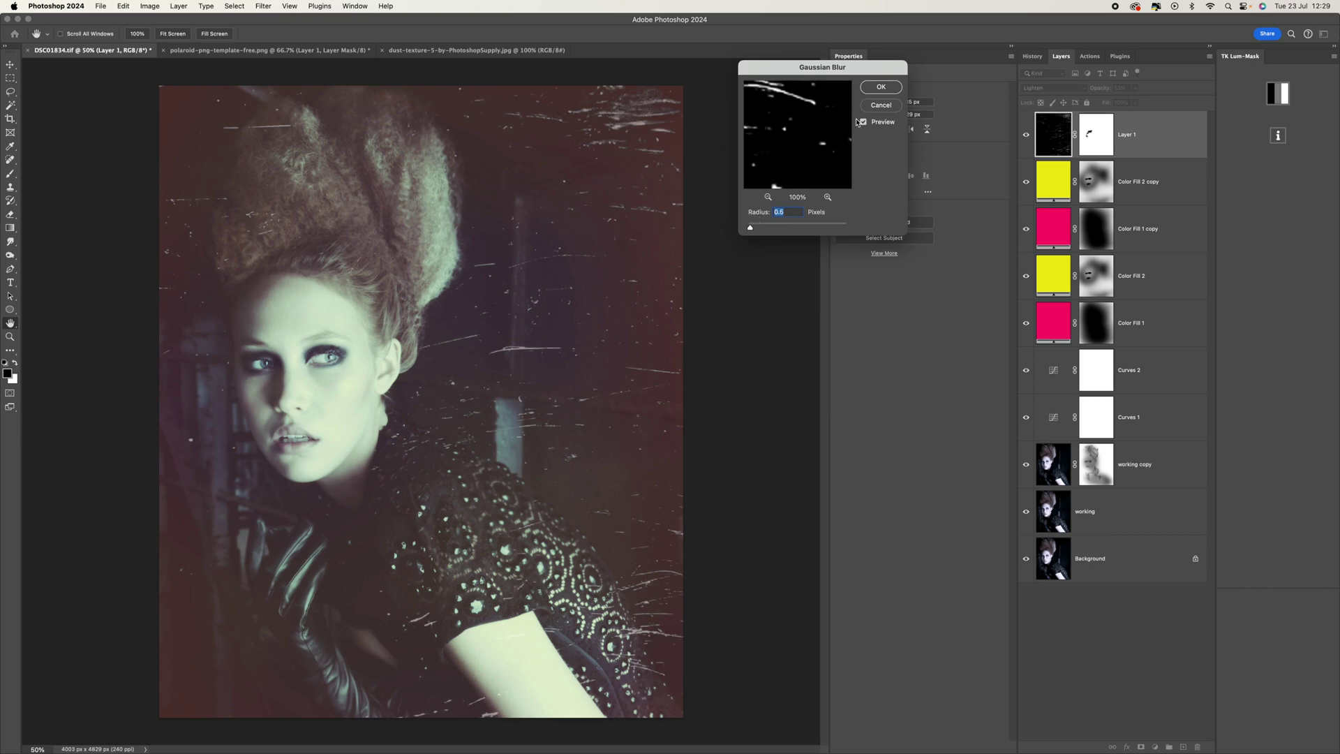
{"action": "left_click", "coordinate": [877, 89]}
{"action": "key", "text": "b"}
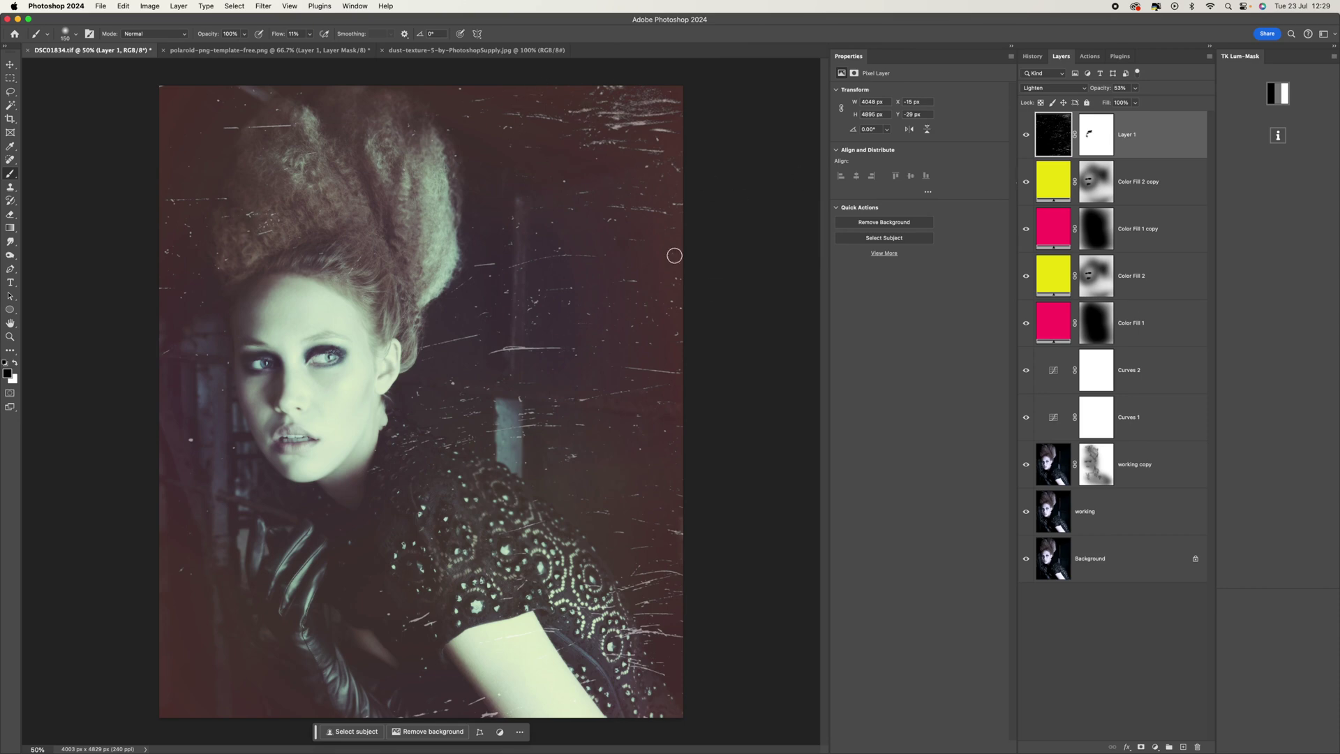
- Inspect the softened scratches up close and compare the finished edit with the originally opened image through the history
{"action": "key", "text": "super+equal"}
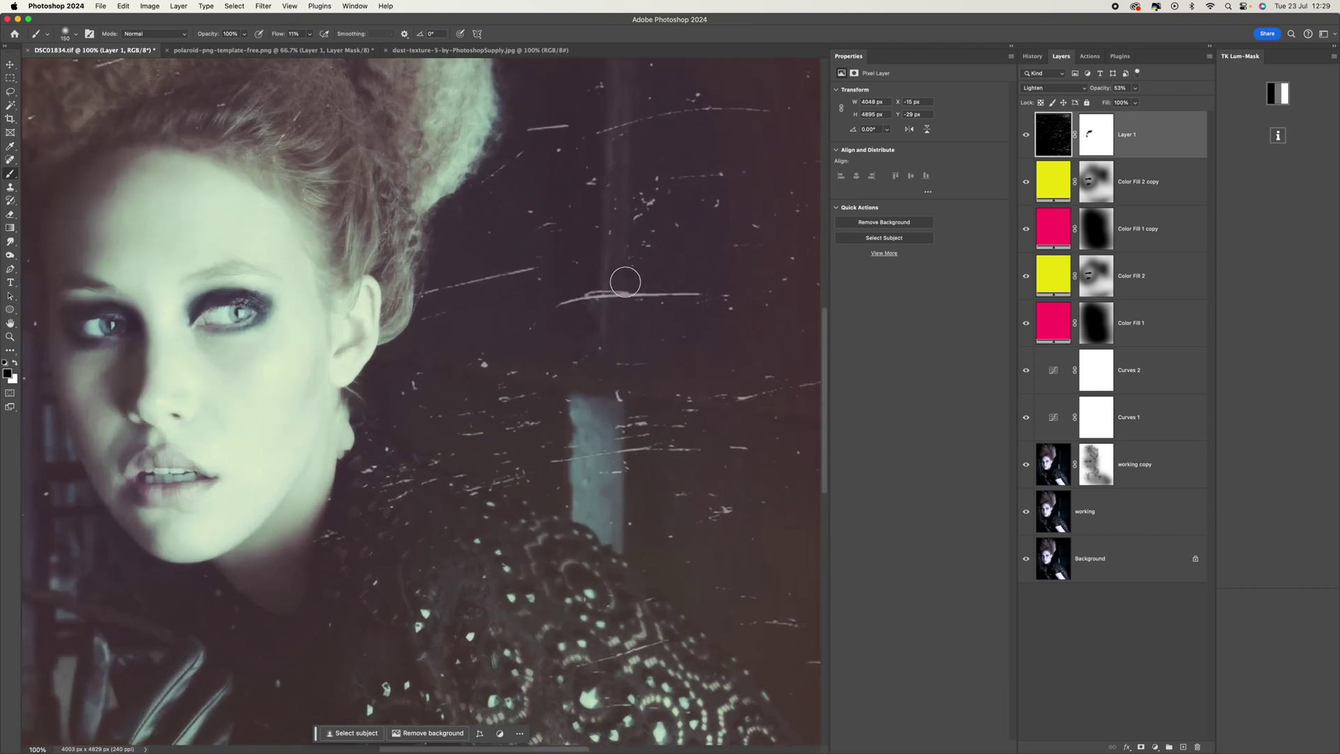
{"action": "key", "text": "super+minus"}
{"action": "key", "text": "super+minus"}
{"action": "key", "text": "super+equal"}
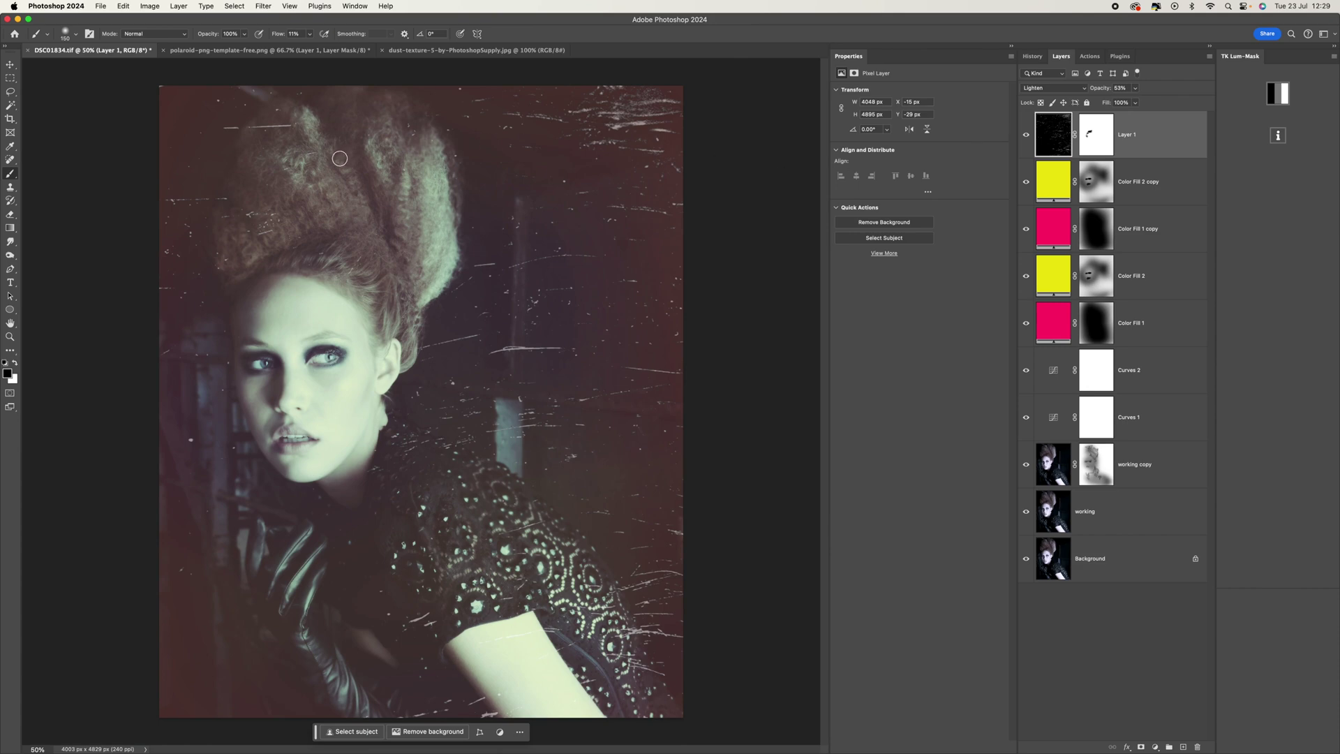
{"action": "left_click", "coordinate": [1032, 56]}
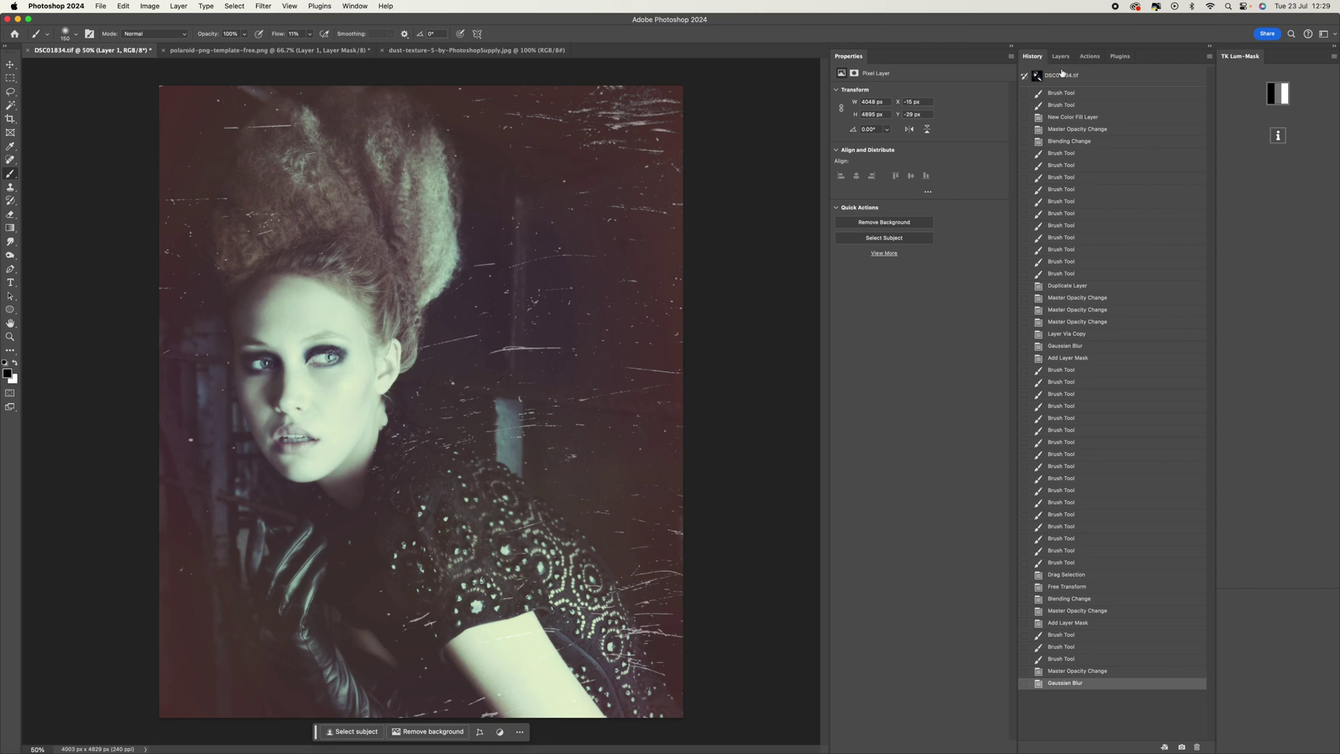
{"action": "left_click", "coordinate": [1054, 76]}
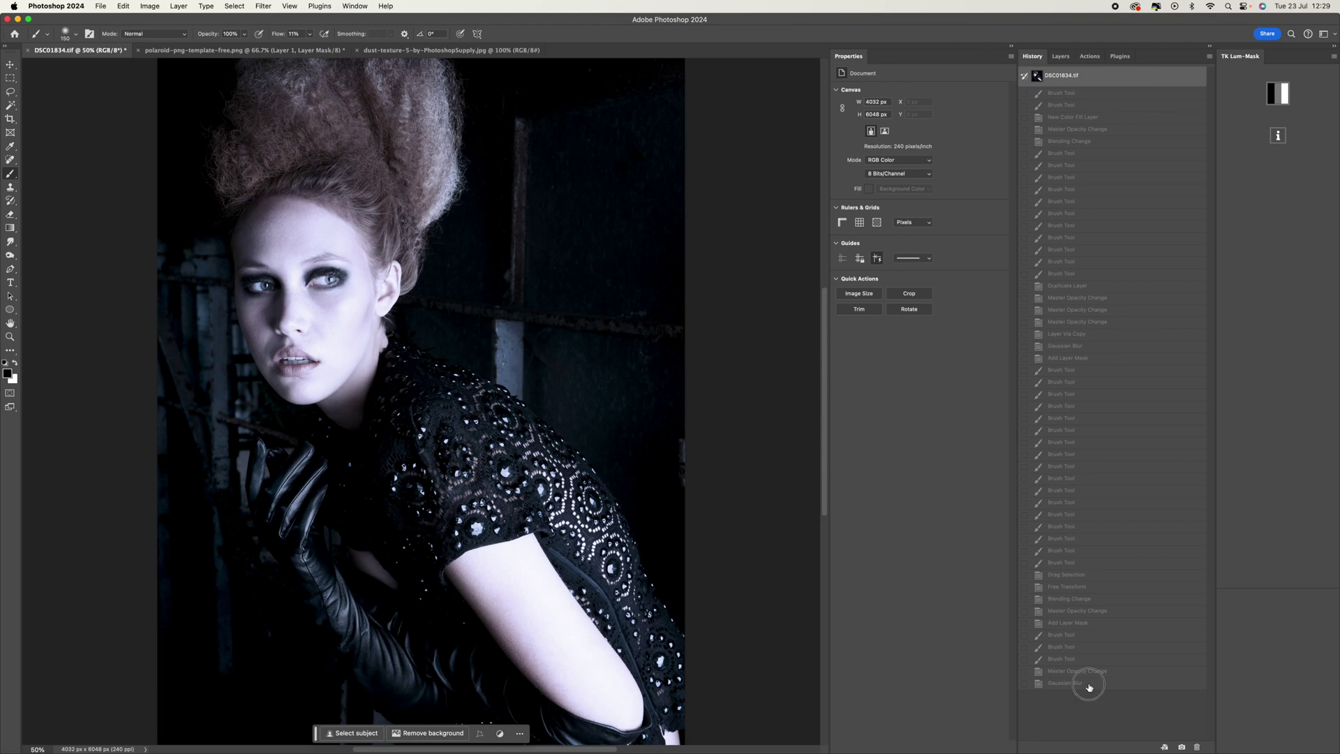
{"action": "left_click", "coordinate": [1066, 682]}
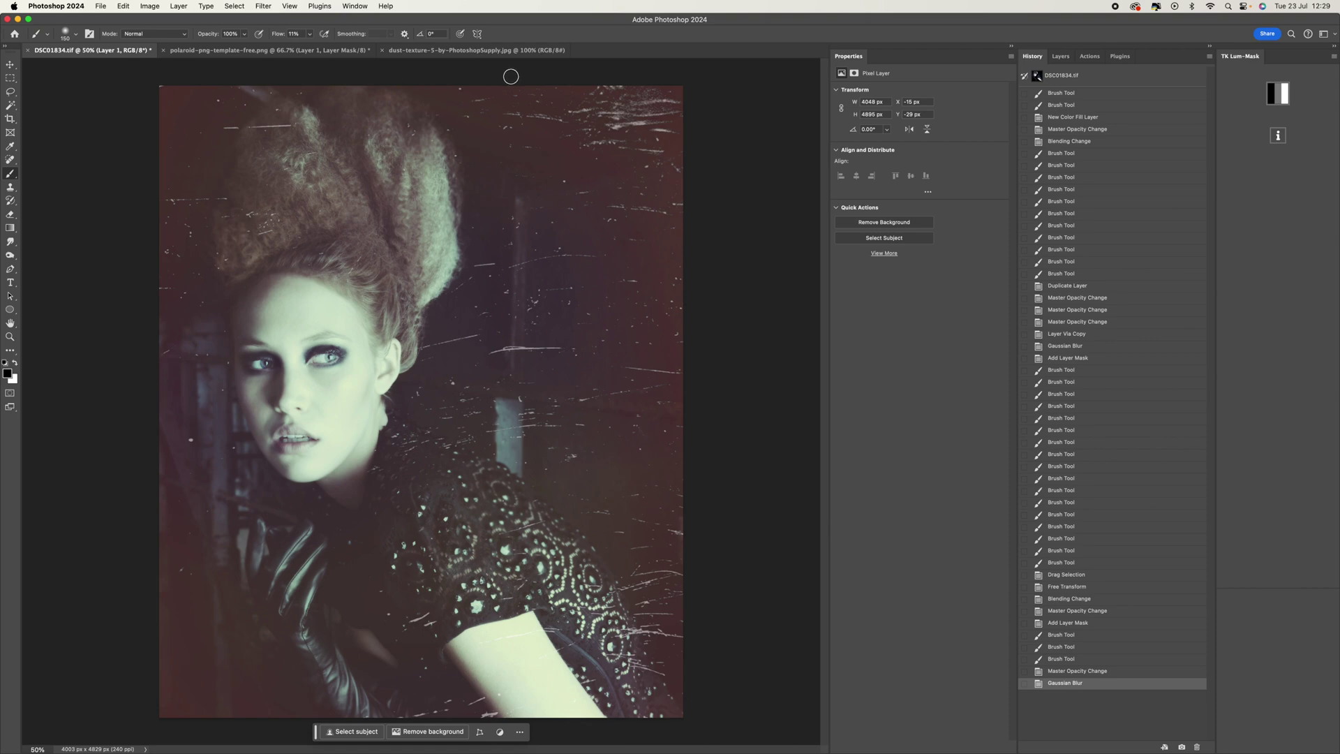
- Merge all visible layers of the portrait document into a single background layer
{"action": "left_click", "coordinate": [1061, 57]}
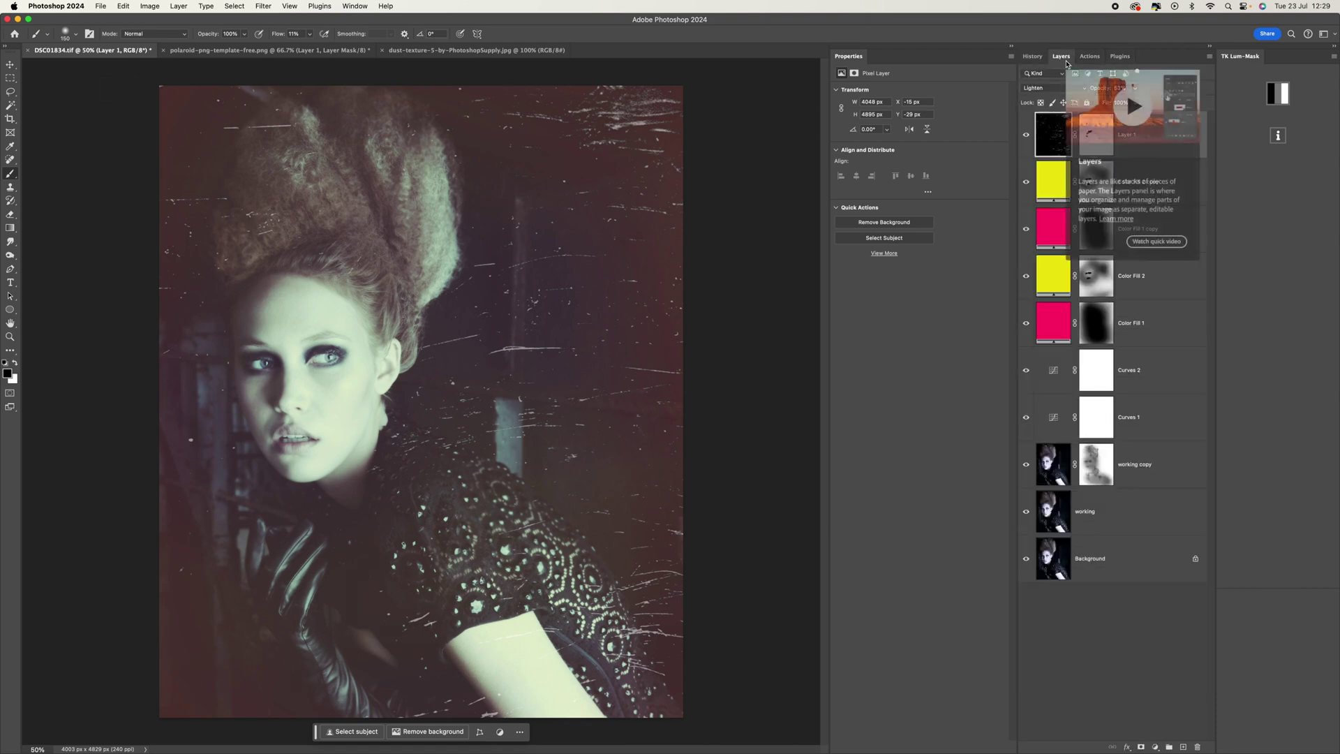
{"action": "left_click", "coordinate": [178, 6]}
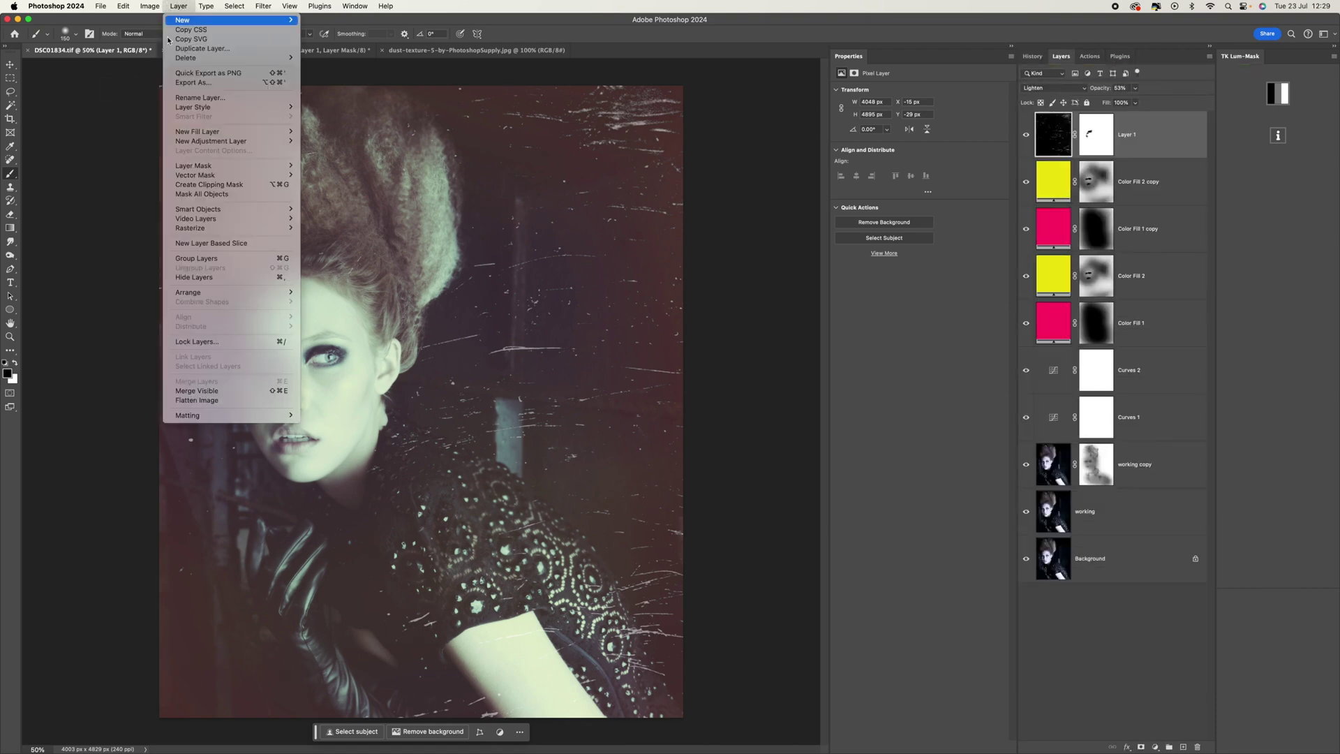
{"action": "left_click", "coordinate": [230, 394]}
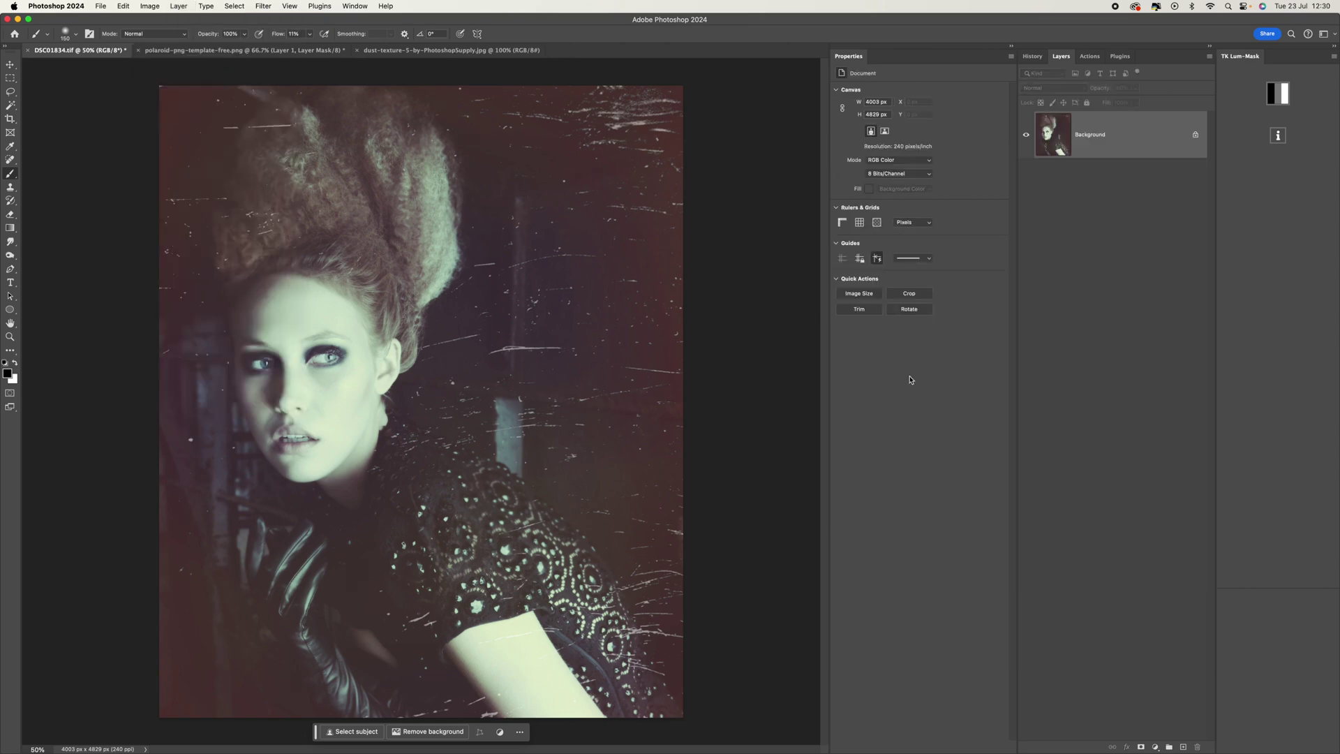
{"action": "left_click", "coordinate": [1032, 56]}
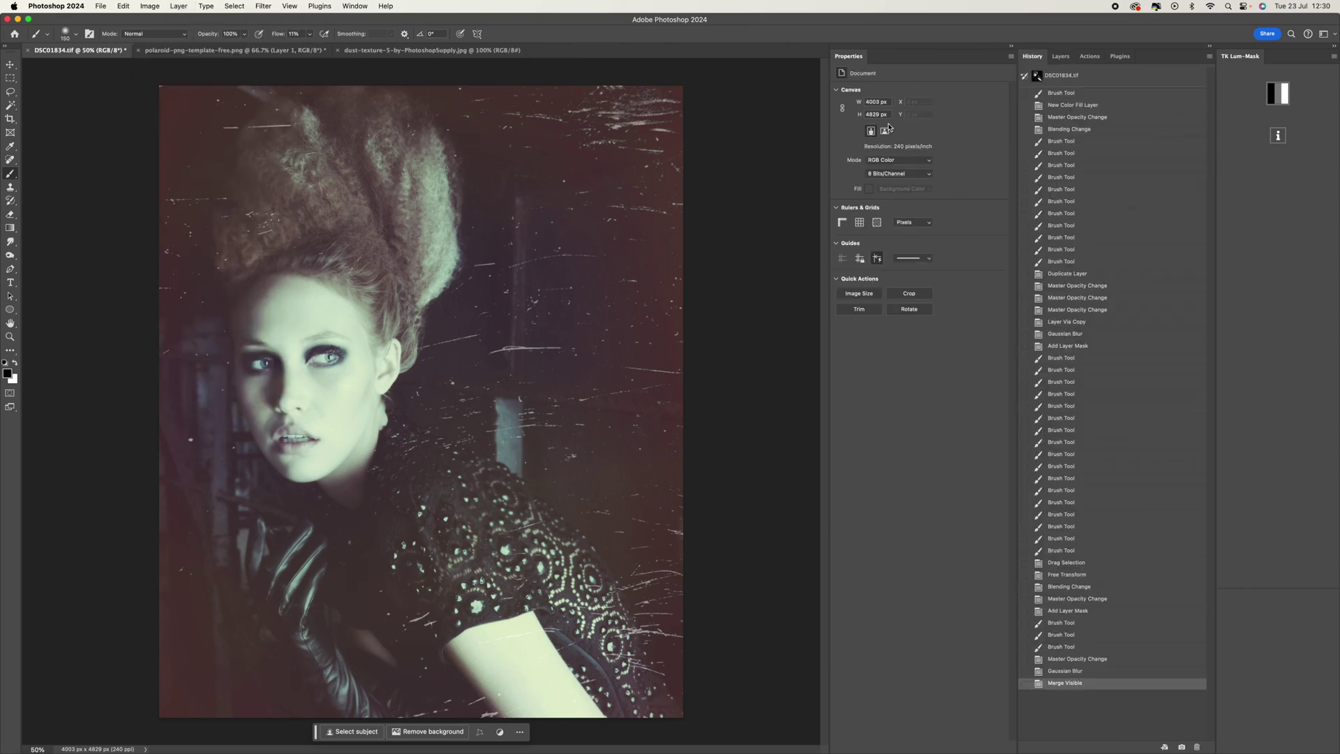
- Copy the entire merged portrait and paste it as a new layer into polaroid-png-template-free.png
{"action": "left_click", "coordinate": [238, 50]}
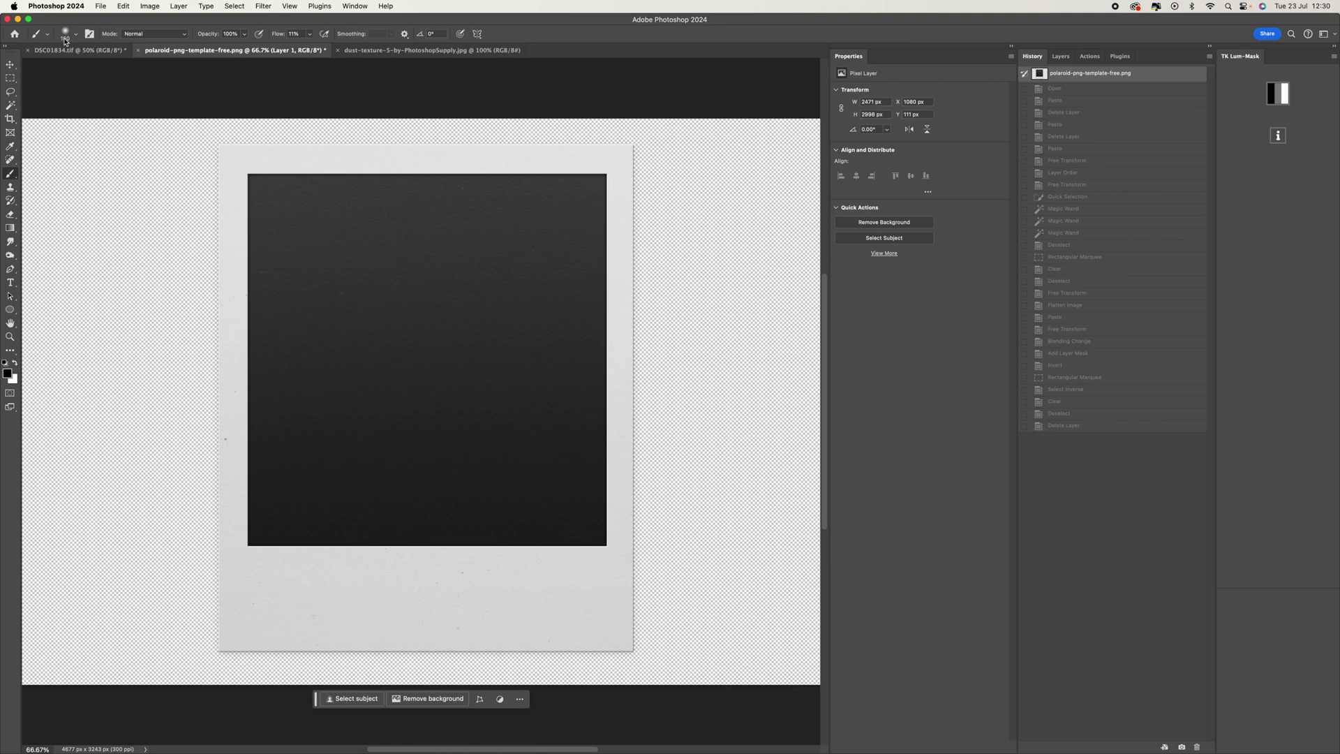
{"action": "left_click", "coordinate": [80, 53]}
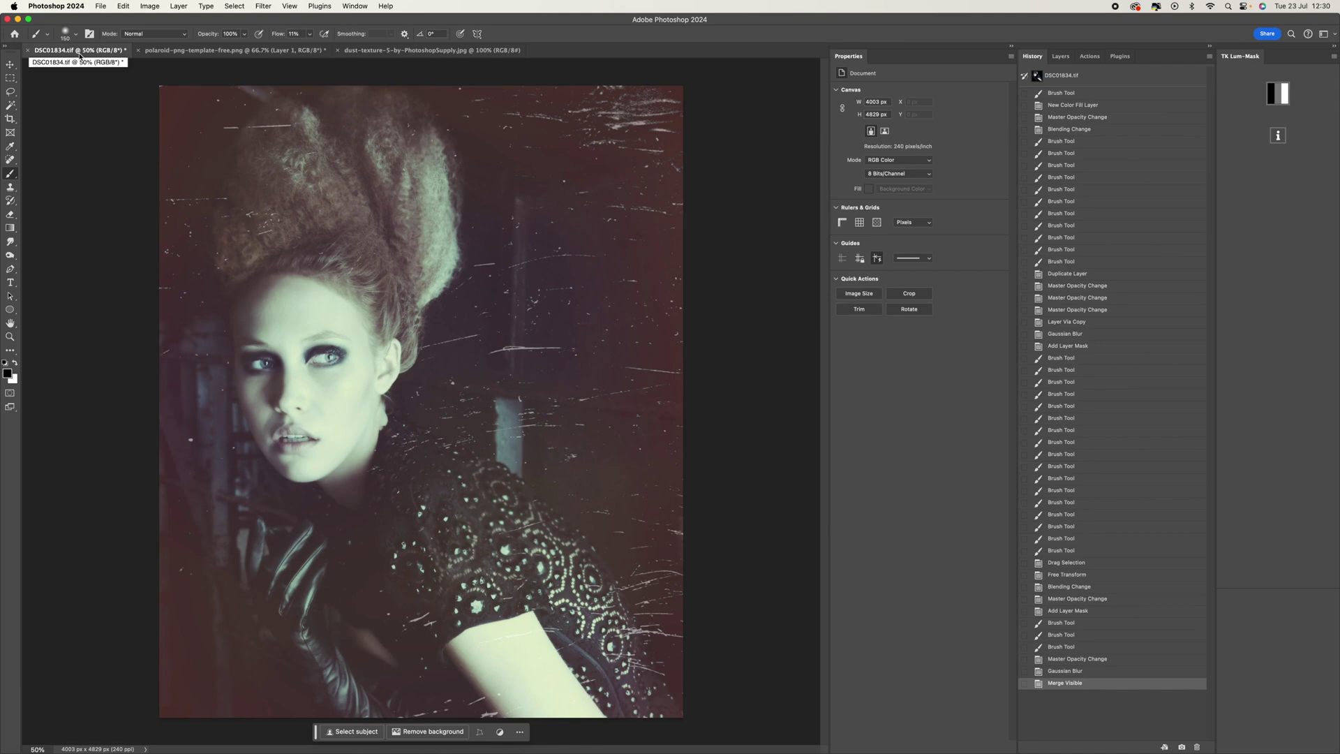
{"action": "key", "text": "super+a"}
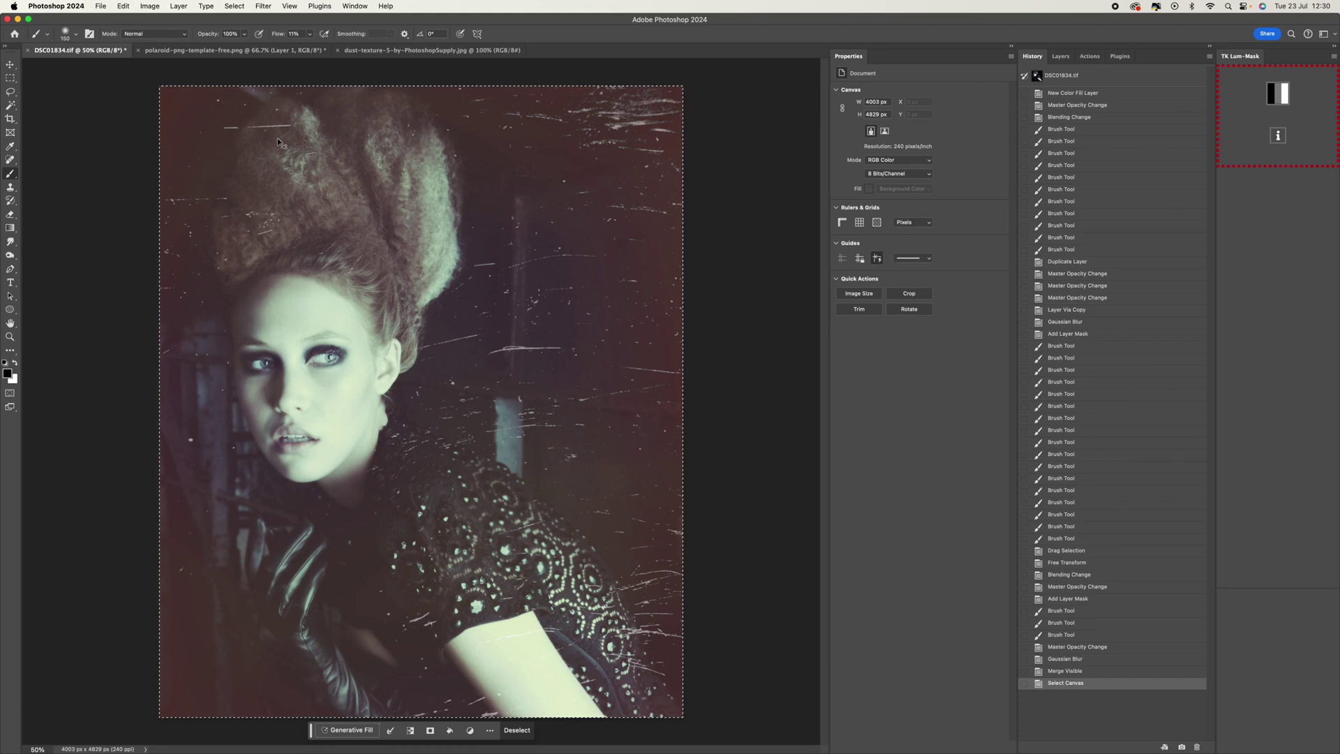
{"action": "left_click", "coordinate": [256, 51]}
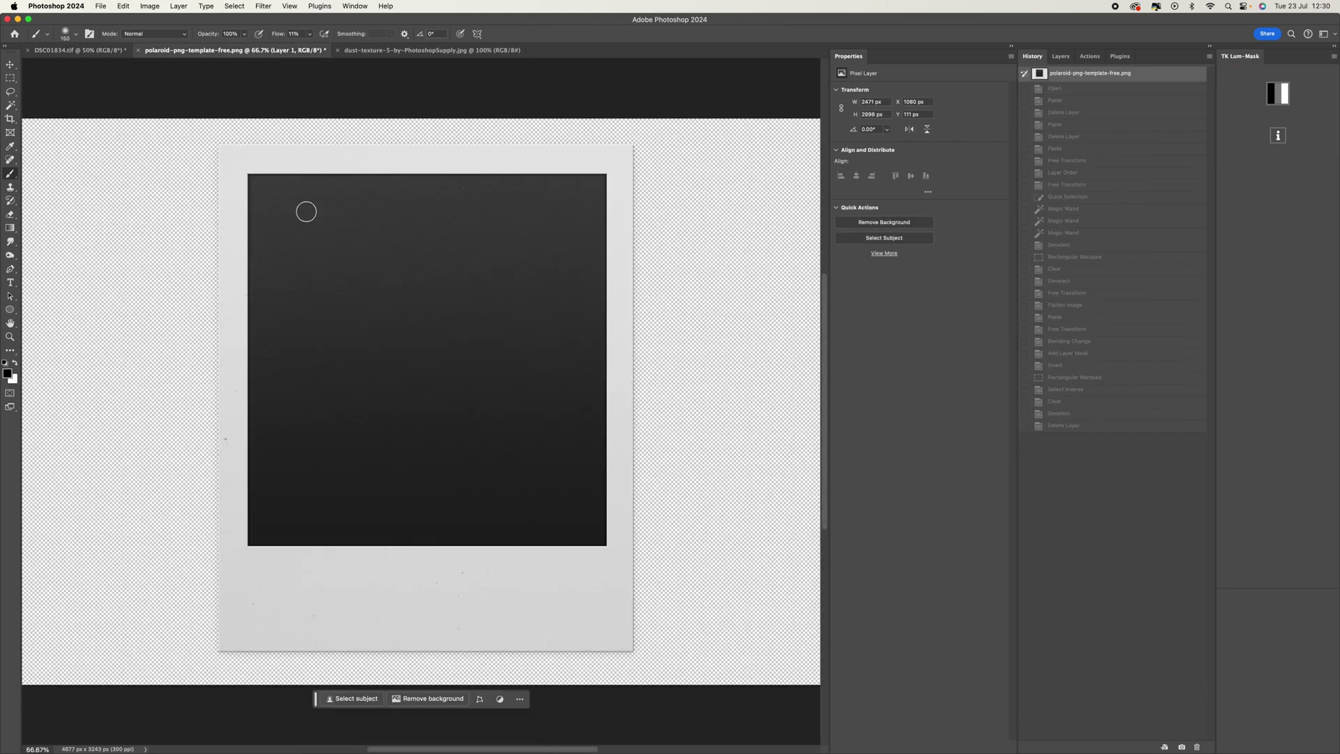
{"action": "key", "text": "super+v"}
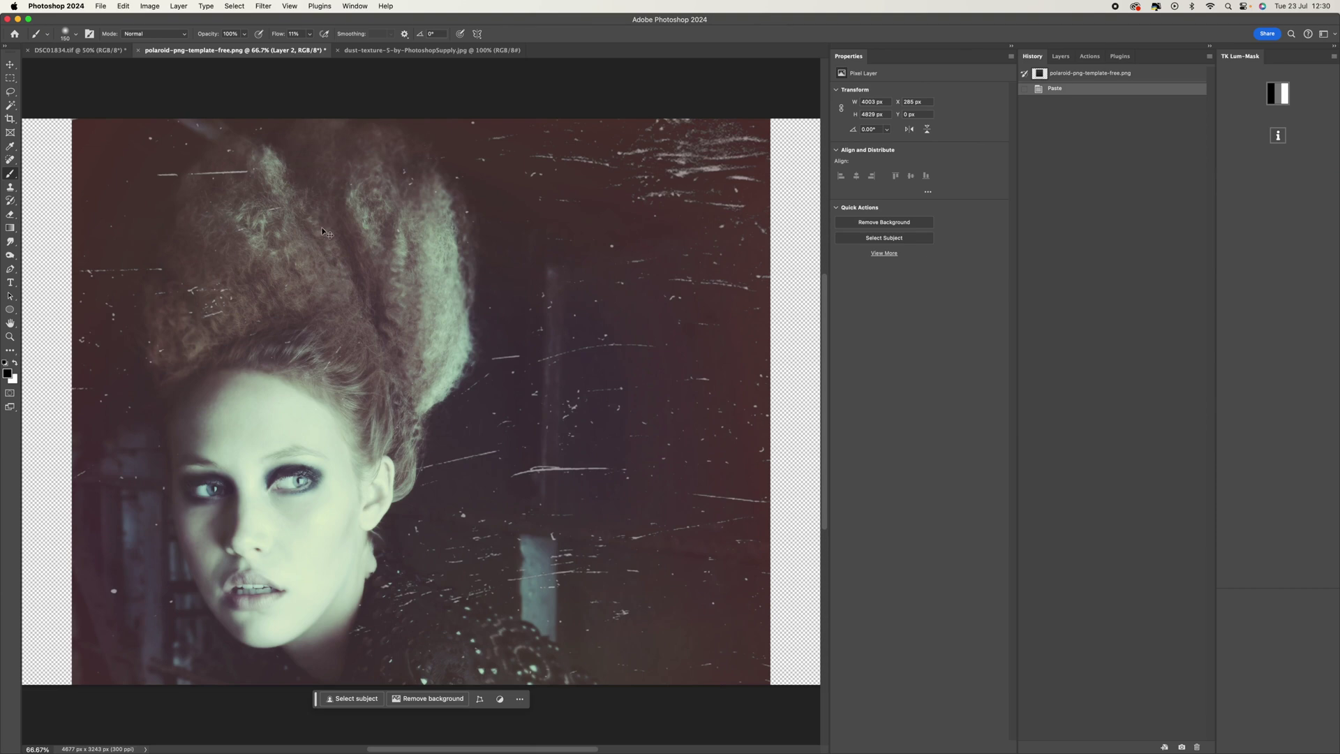
- Scale the pasted portrait down to about 52% and position it over the Polaroid's dark picture area
{"action": "key", "text": "super+minus"}
{"action": "key", "text": "super+minus"}
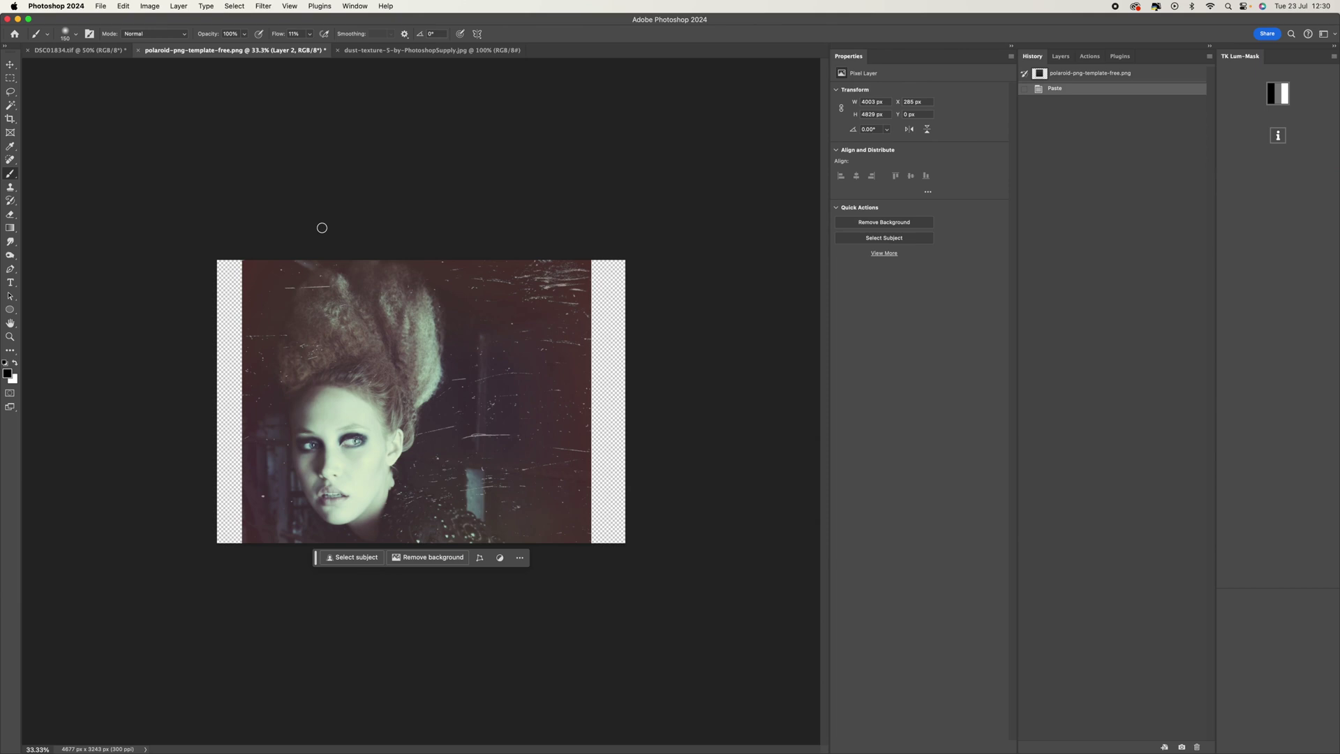
{"action": "key", "text": "super+t"}
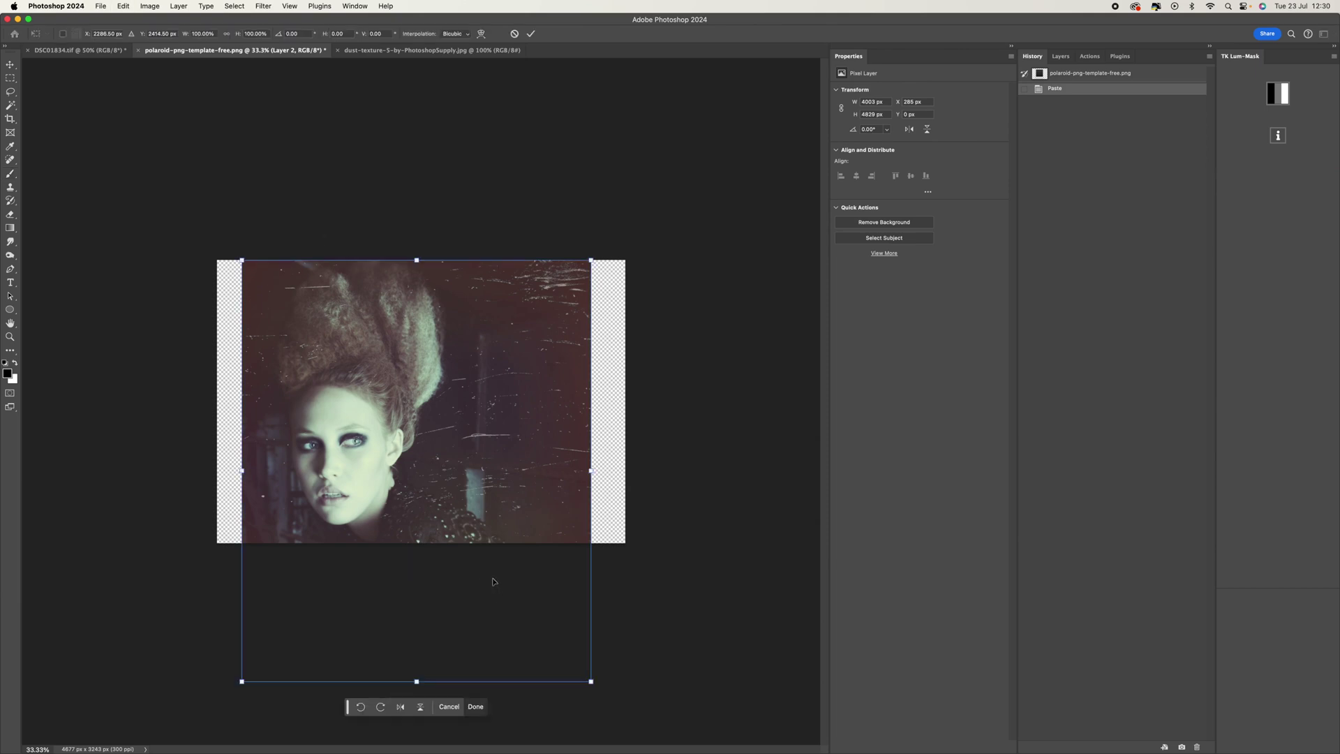
{"action": "left_click_drag", "start_coordinate": [591, 681], "coordinate": [427, 474]}
{"action": "left_click_drag", "start_coordinate": [321, 365], "coordinate": [407, 393]}
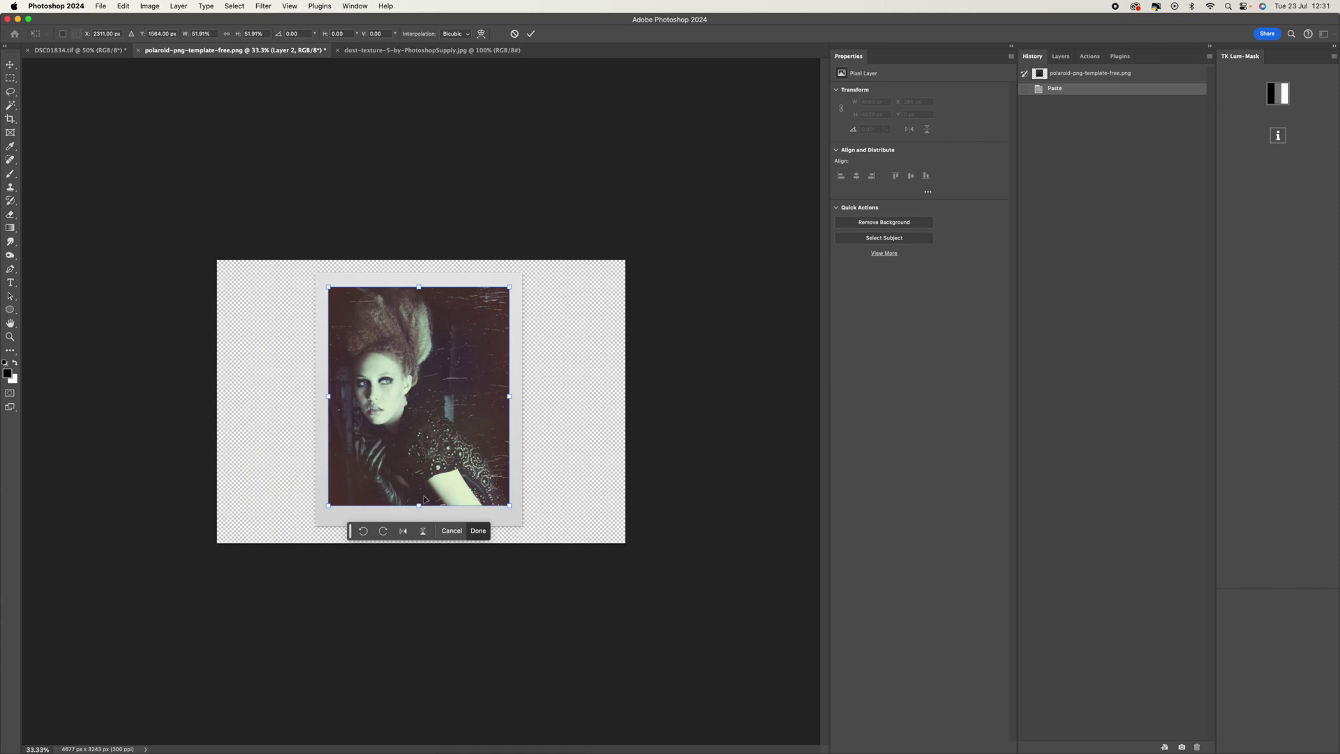
{"action": "mouse_move", "coordinate": [508, 509]}
{"action": "left_mouse_down"}
{"action": "mouse_move", "coordinate": [469, 454]}
{"action": "mouse_move", "coordinate": [525, 488]}
{"action": "left_mouse_up"}
{"action": "mouse_move", "coordinate": [438, 485]}
{"action": "left_mouse_down"}
{"action": "mouse_move", "coordinate": [442, 458]}
{"action": "mouse_move", "coordinate": [435, 491]}
{"action": "left_mouse_up"}
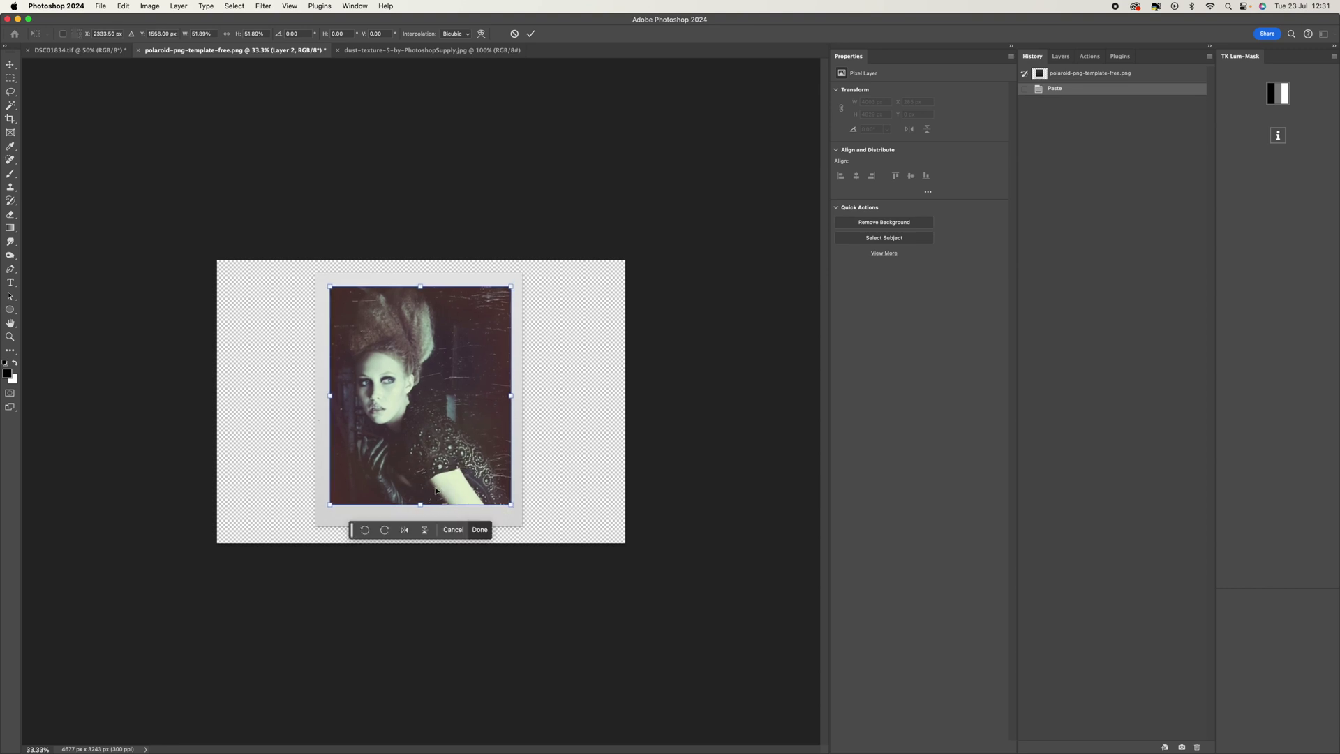
- Make the portrait layer semi-transparent and resize it to about 2053 by 2134 px to fit the Polaroid's picture opening
{"action": "left_click", "coordinate": [1061, 57]}
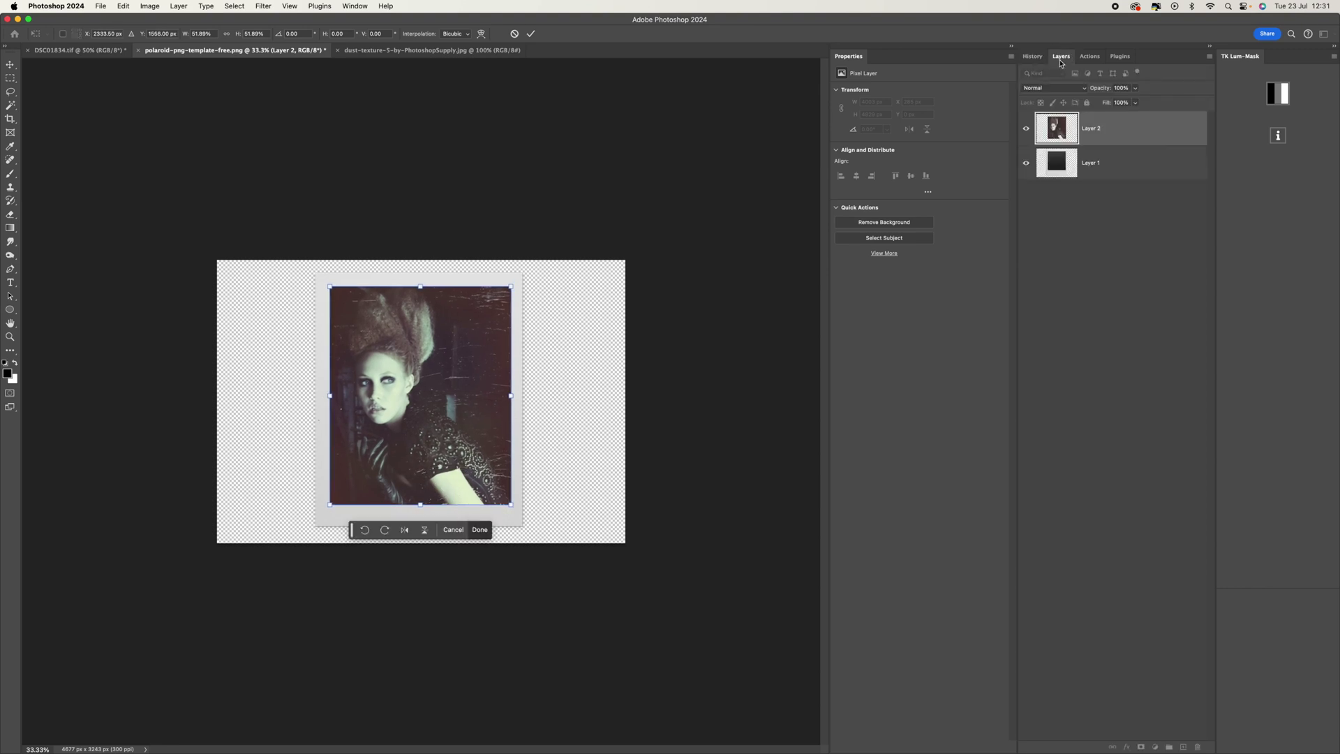
{"action": "left_click", "coordinate": [1135, 88]}
{"action": "left_click_drag", "start_coordinate": [1138, 101], "coordinate": [1105, 109]}
{"action": "left_click_drag", "start_coordinate": [425, 381], "coordinate": [426, 383]}
{"action": "left_click_drag", "start_coordinate": [511, 505], "coordinate": [485, 475]}
{"action": "left_click_drag", "start_coordinate": [485, 380], "coordinate": [512, 383]}
{"action": "left_click_drag", "start_coordinate": [419, 286], "coordinate": [418, 288]}
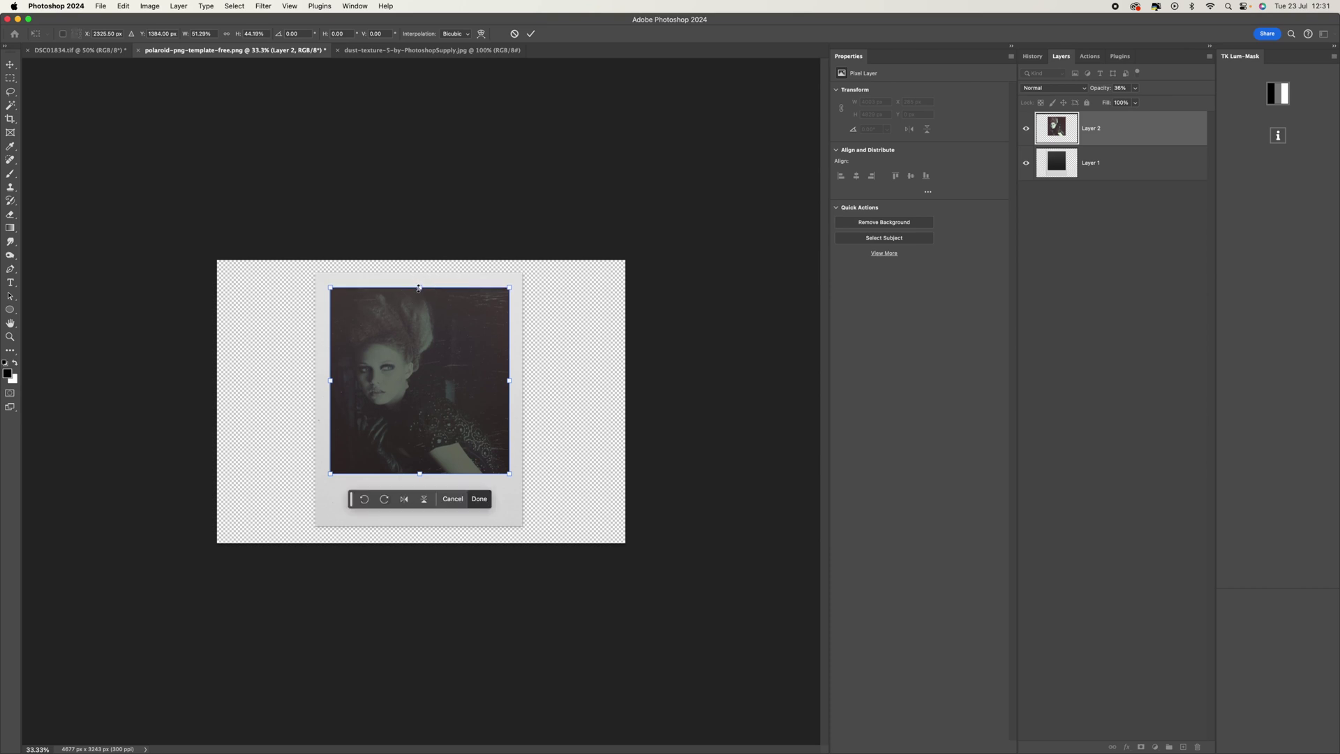
- Restore the portrait layer's opacity to 100% and commit the transform
{"action": "left_click_drag", "start_coordinate": [1136, 90], "coordinate": [1186, 122]}
{"action": "key", "text": "Return"}
{"action": "key", "text": "b"}
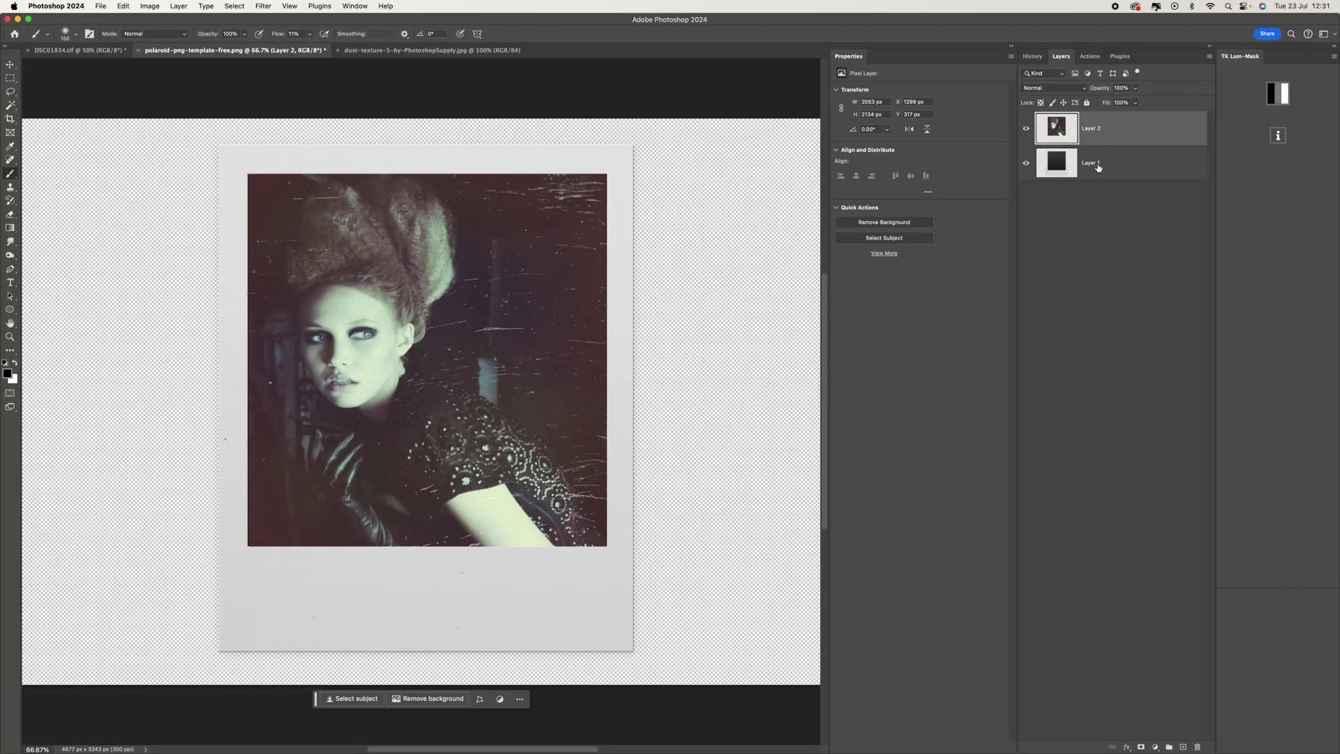
- Revert DSC01834.tif in its history to the Gaussian Blur state before the layers were merged
{"action": "left_click", "coordinate": [96, 50]}
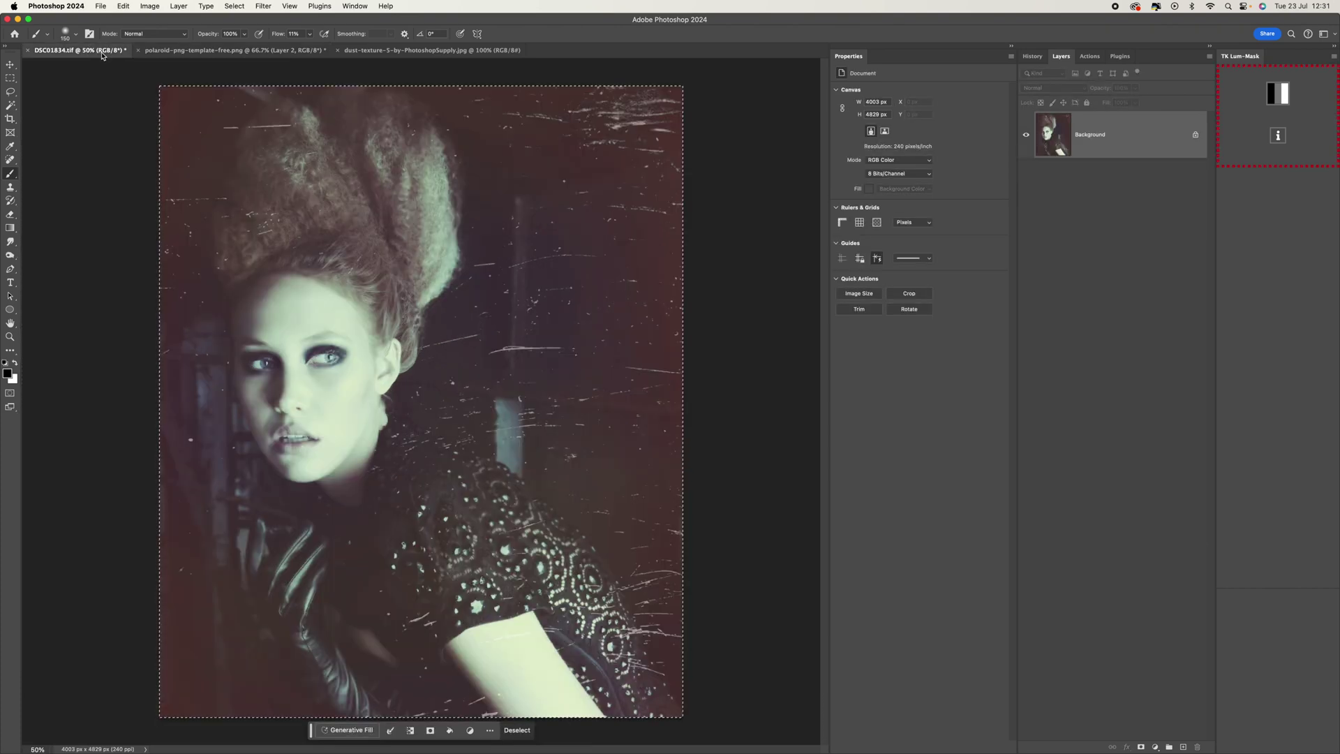
{"action": "left_click", "coordinate": [1034, 57]}
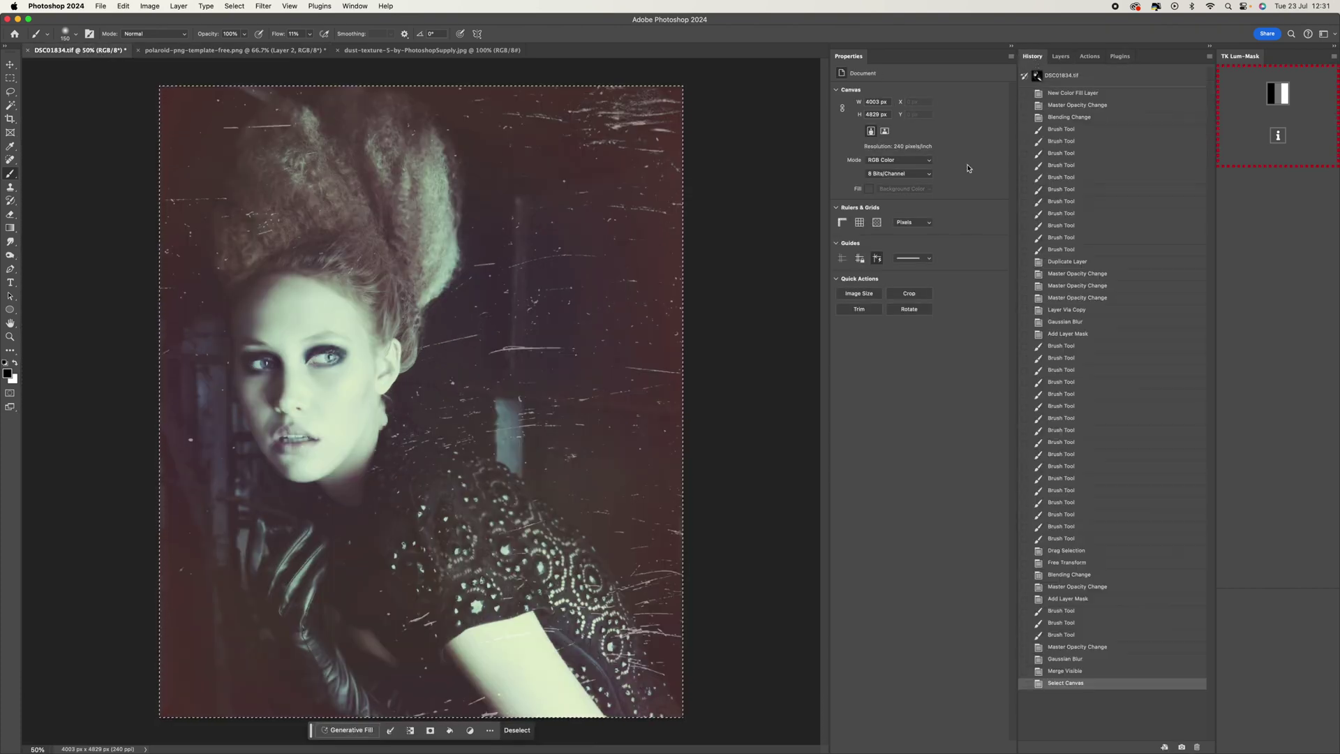
{"action": "left_click", "coordinate": [1078, 672]}
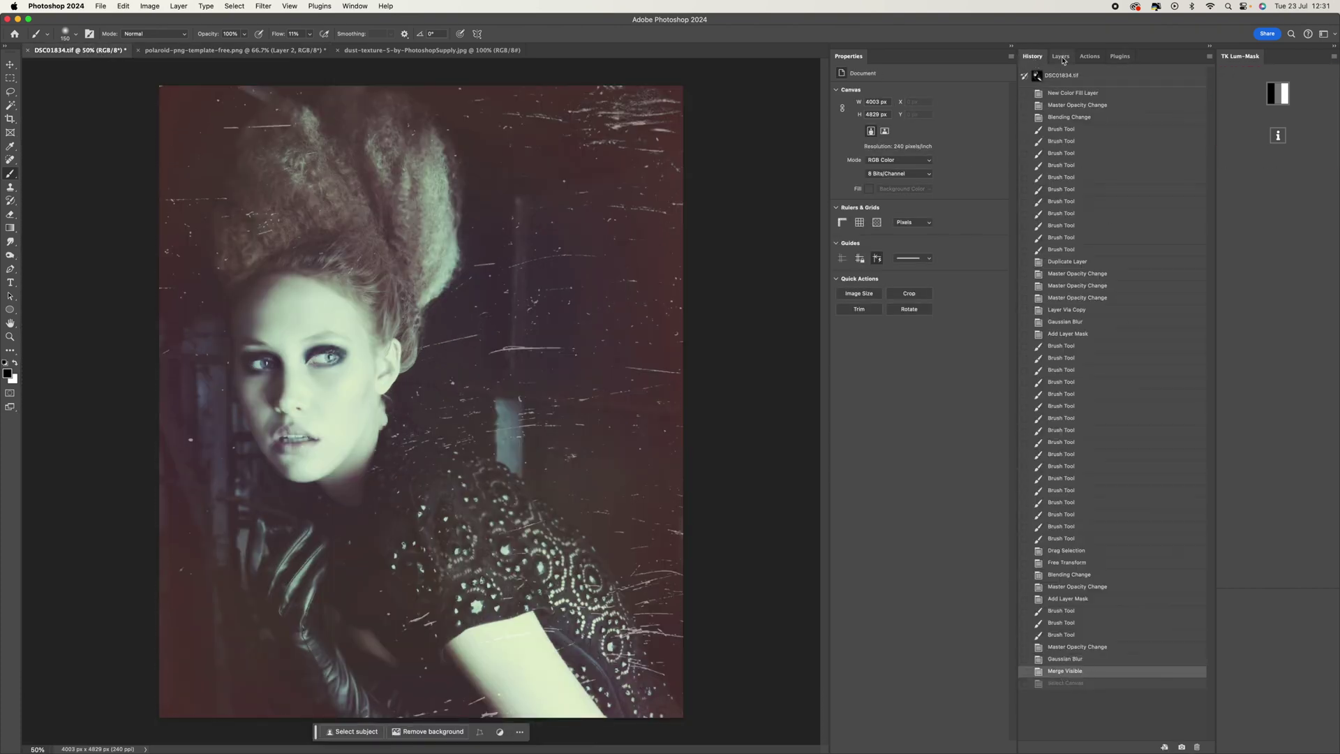
{"action": "left_click", "coordinate": [1061, 57]}
{"action": "left_click", "coordinate": [1032, 56]}
{"action": "left_click", "coordinate": [1068, 659]}
{"action": "left_click", "coordinate": [1060, 59]}
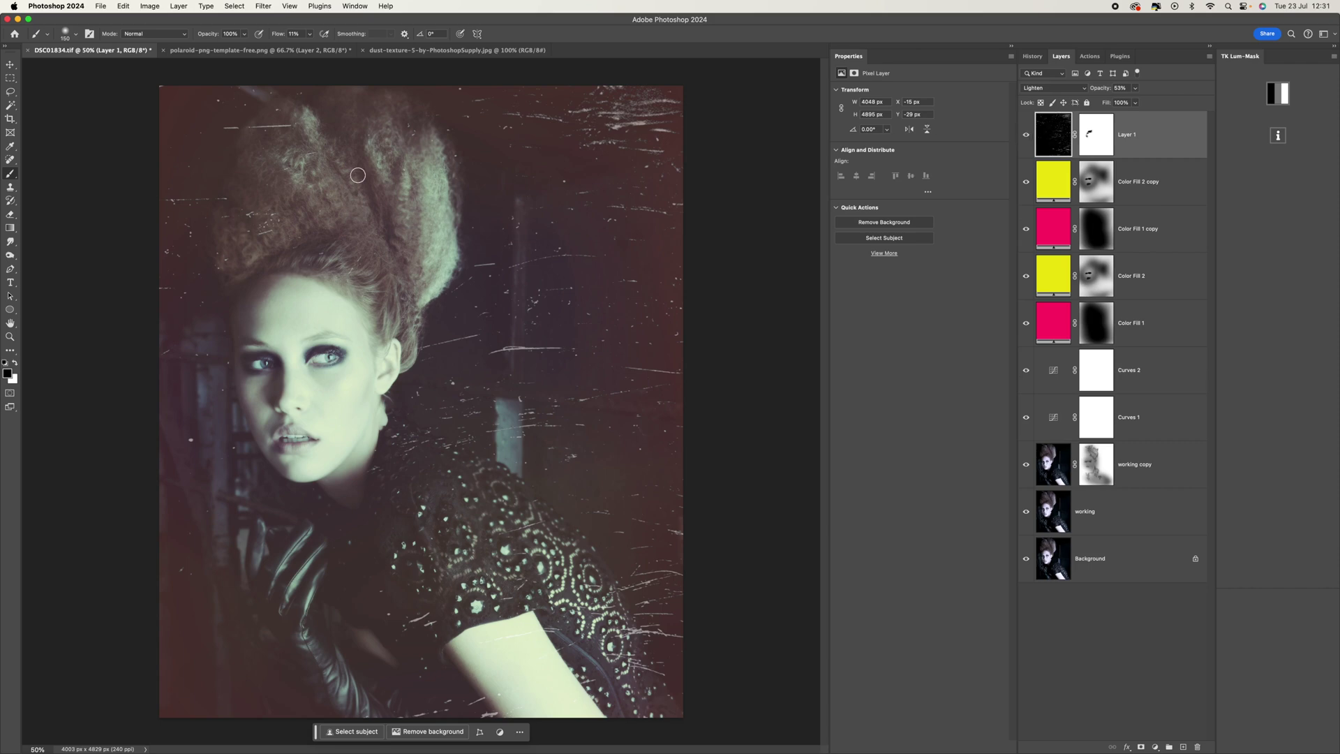
- Copy the masked dust texture layer from DSC01834.tif into polaroid-png-template-free.png above the portrait layer
{"action": "left_click", "coordinate": [457, 50]}
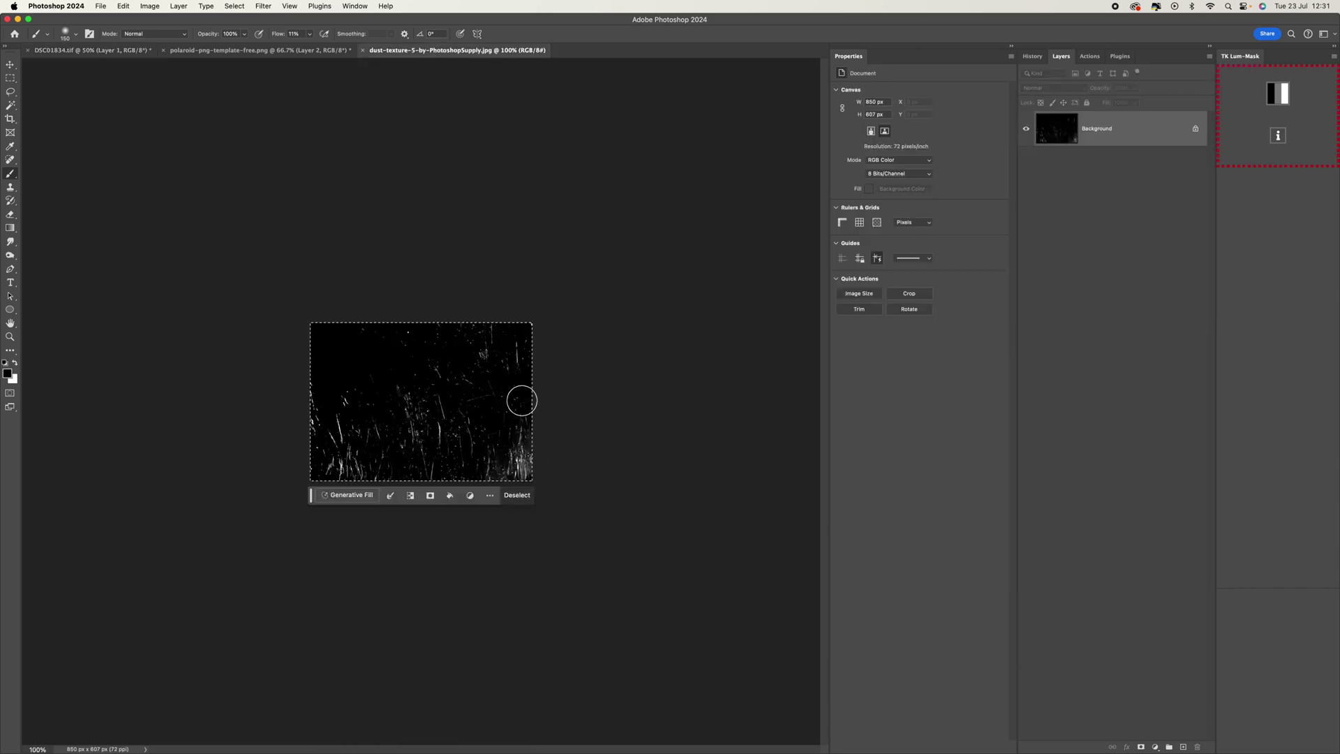
{"action": "left_click", "coordinate": [108, 49]}
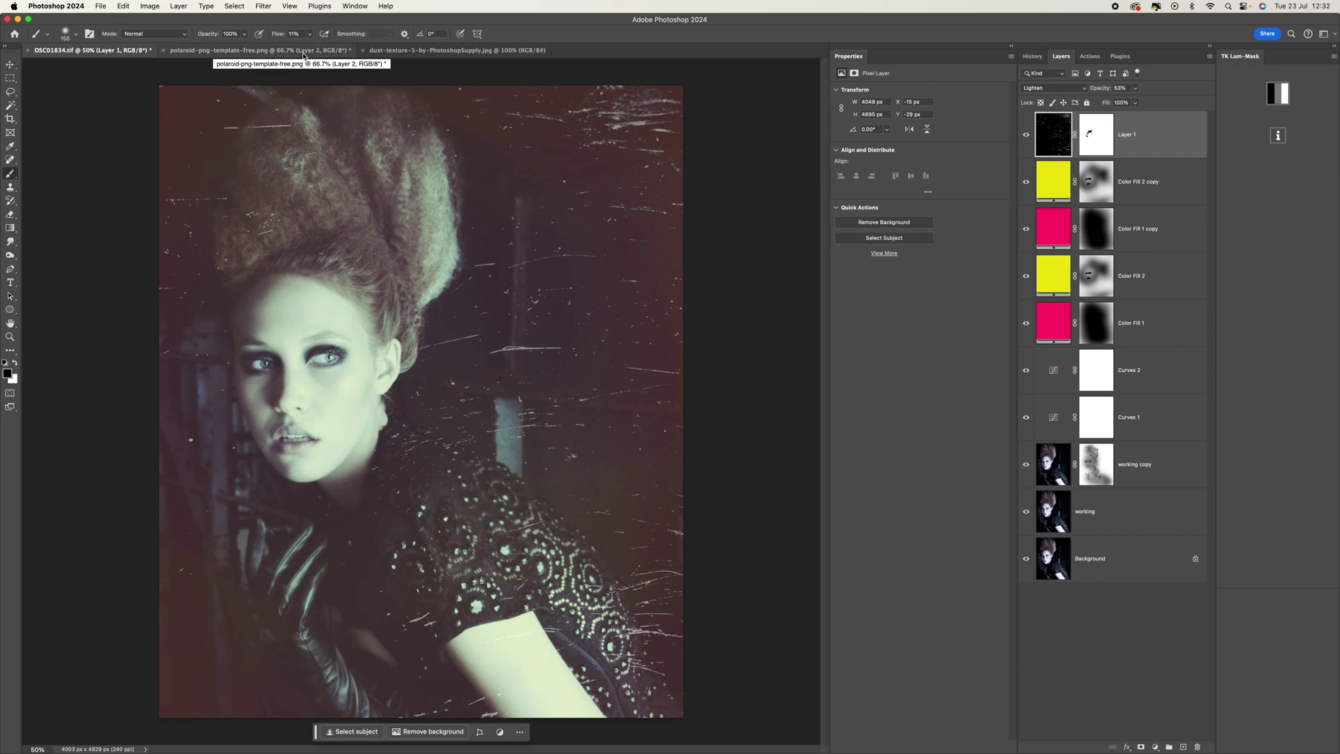
{"action": "left_click", "coordinate": [303, 52]}
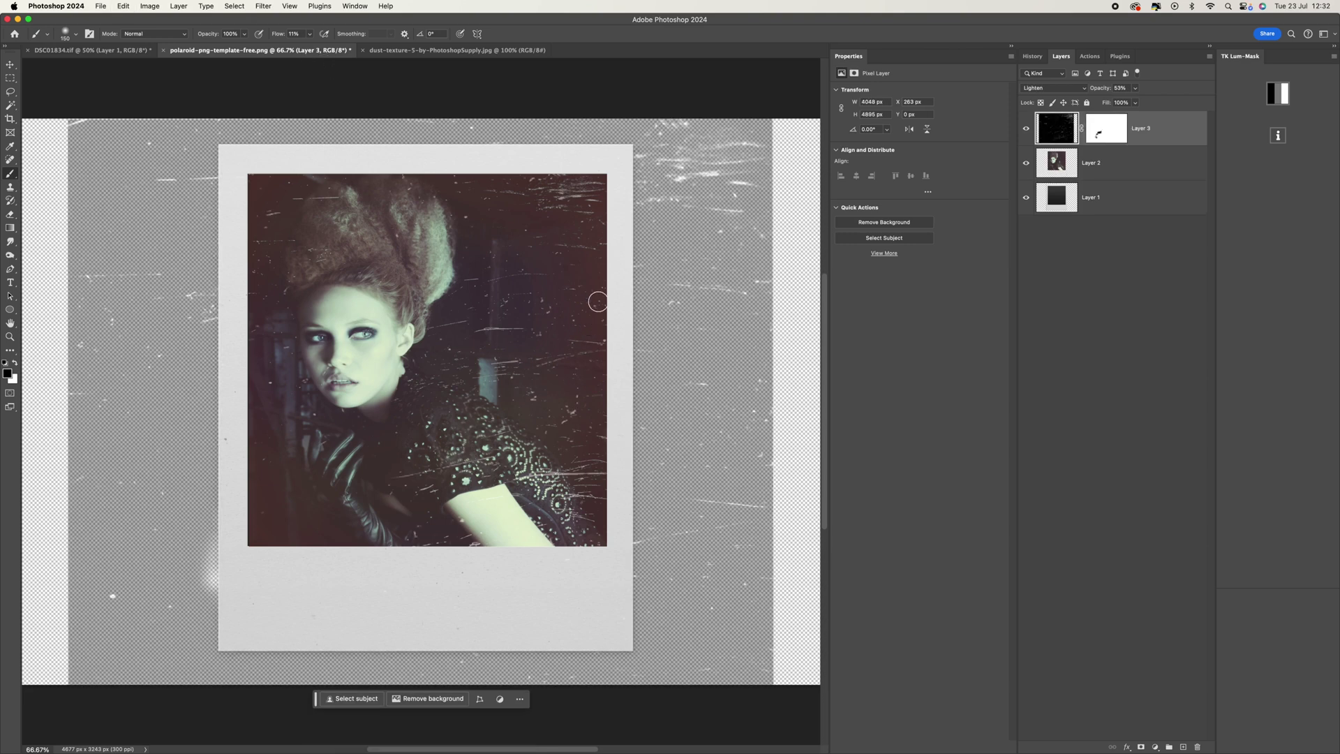
{"action": "key", "text": "super+minus"}
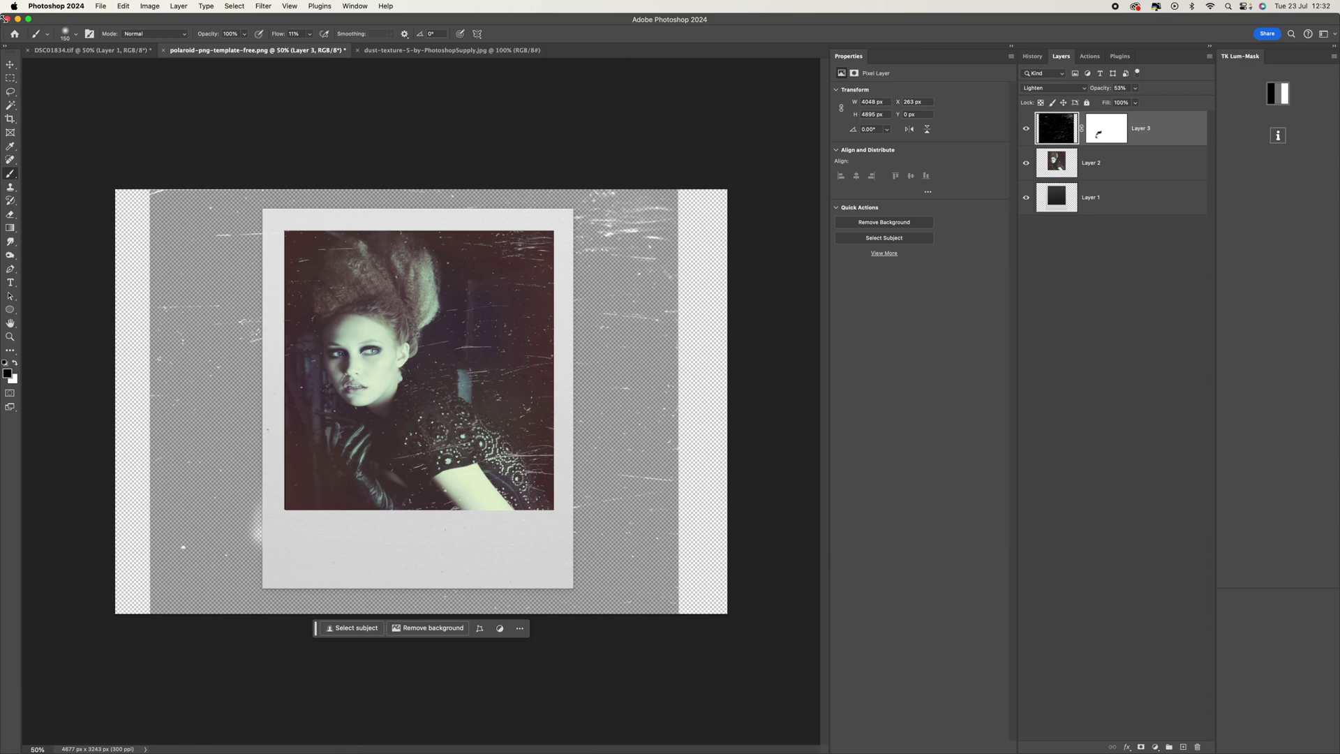
{"action": "left_click", "coordinate": [90, 51]}
{"action": "left_click", "coordinate": [258, 50]}
- Scale the dust texture layer to about 59%, rotate it about 180 degrees and position it over the whole Polaroid
{"action": "key", "text": "super+t"}
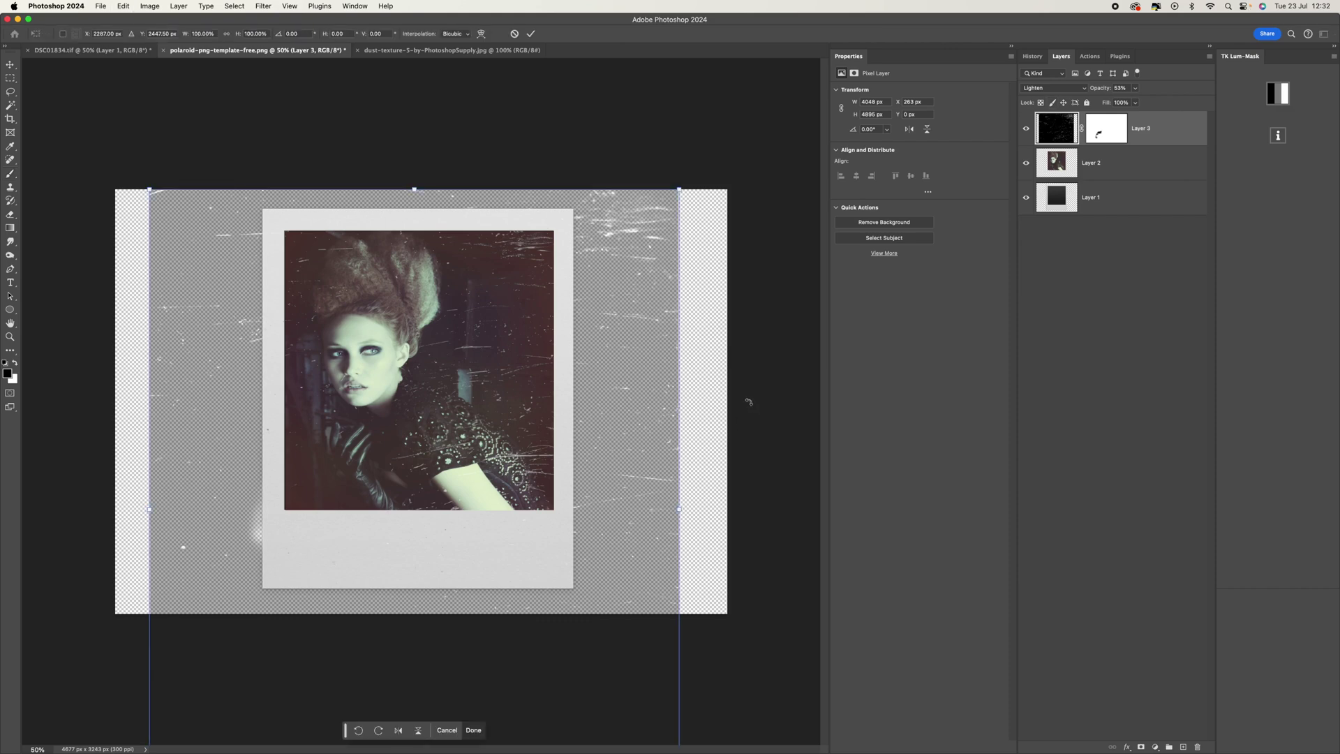
{"action": "left_click_drag", "start_coordinate": [679, 181], "coordinate": [589, 242]}
{"action": "left_click_drag", "start_coordinate": [630, 654], "coordinate": [618, 558]}
{"action": "left_click_drag", "start_coordinate": [608, 400], "coordinate": [368, 395]}
{"action": "left_click_drag", "start_coordinate": [483, 393], "coordinate": [479, 390]}
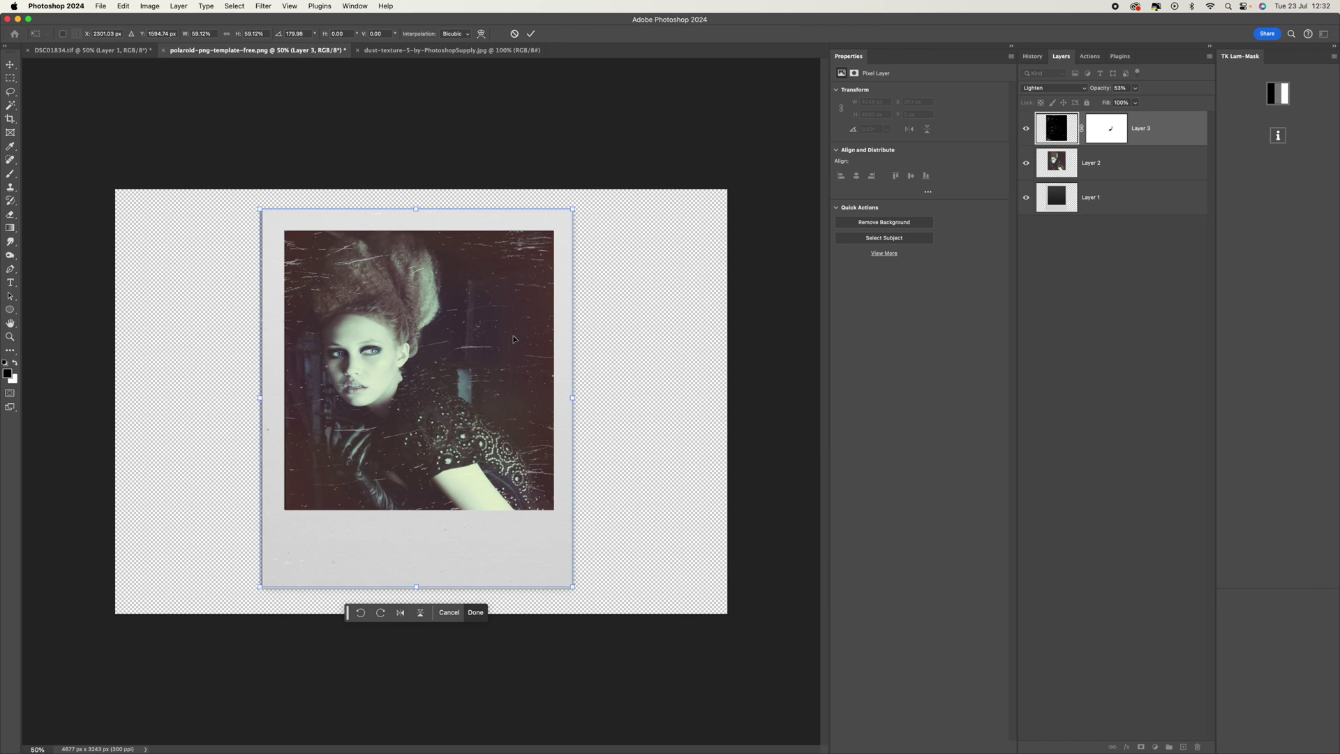
{"action": "key", "text": "Return"}
- Adjust the dust layer's opacity and resize it to about 2372 by 2898 px to match the Polaroid's outline
{"action": "key", "text": "b"}
{"action": "key", "text": "super+equal"}
{"action": "key", "text": "super+equal"}
{"action": "mouse_move", "coordinate": [1137, 92]}
{"action": "left_mouse_down"}
{"action": "mouse_move", "coordinate": [1153, 110]}
{"action": "mouse_move", "coordinate": [1128, 110]}
{"action": "left_mouse_up"}
{"action": "key", "text": "super+t"}
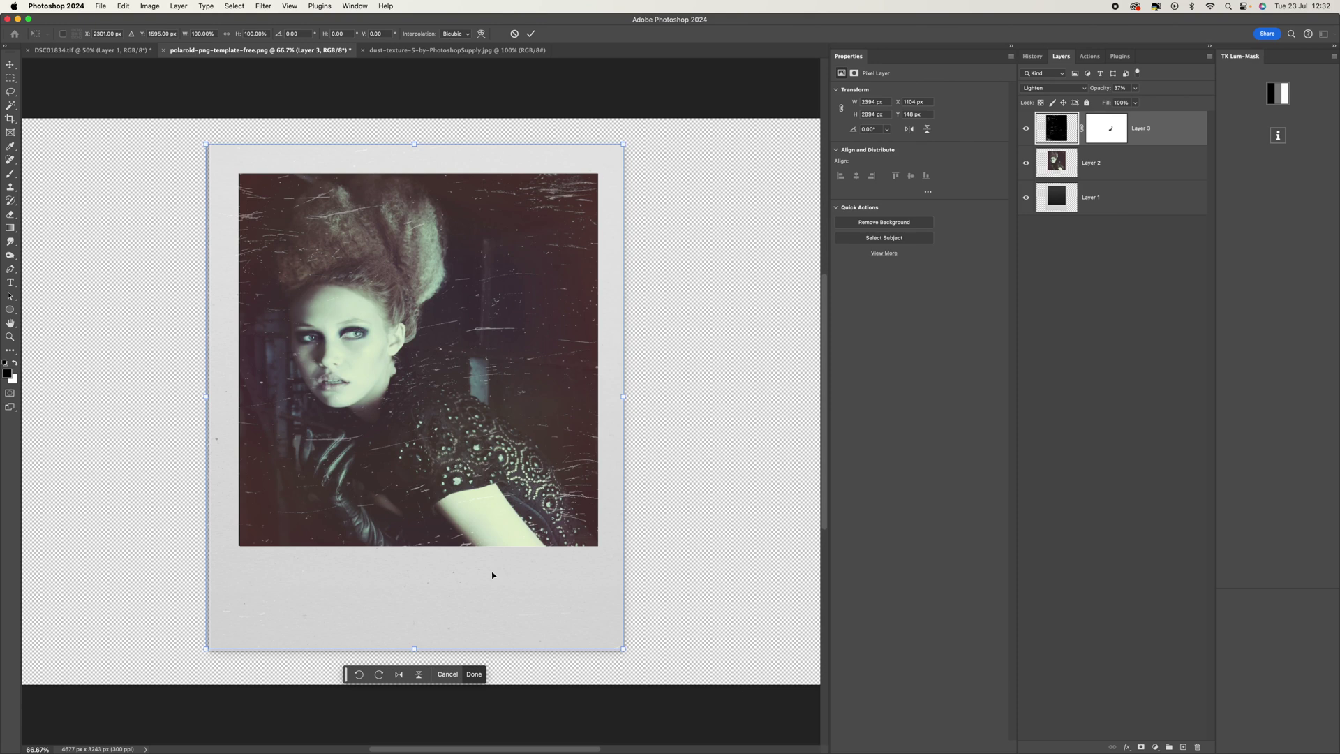
{"action": "left_click_drag", "start_coordinate": [205, 648], "coordinate": [208, 649]}
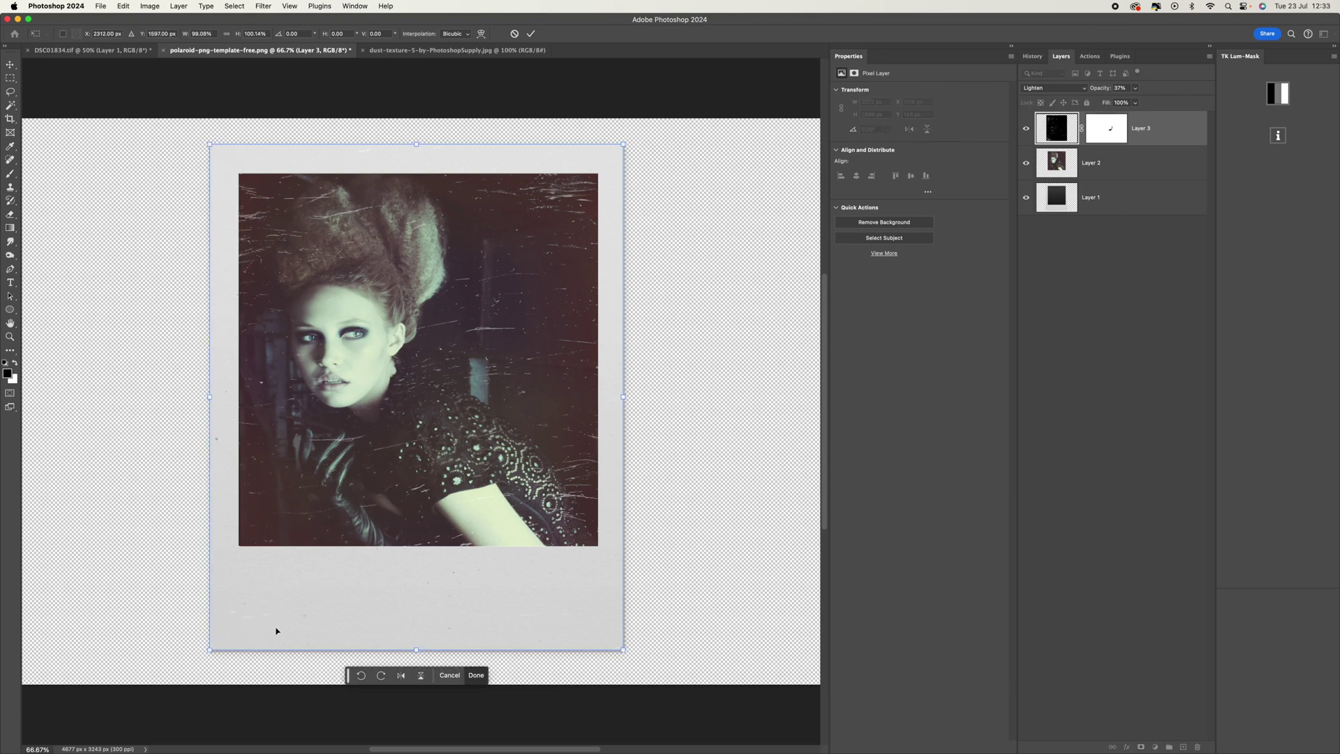
{"action": "key", "text": "Return"}
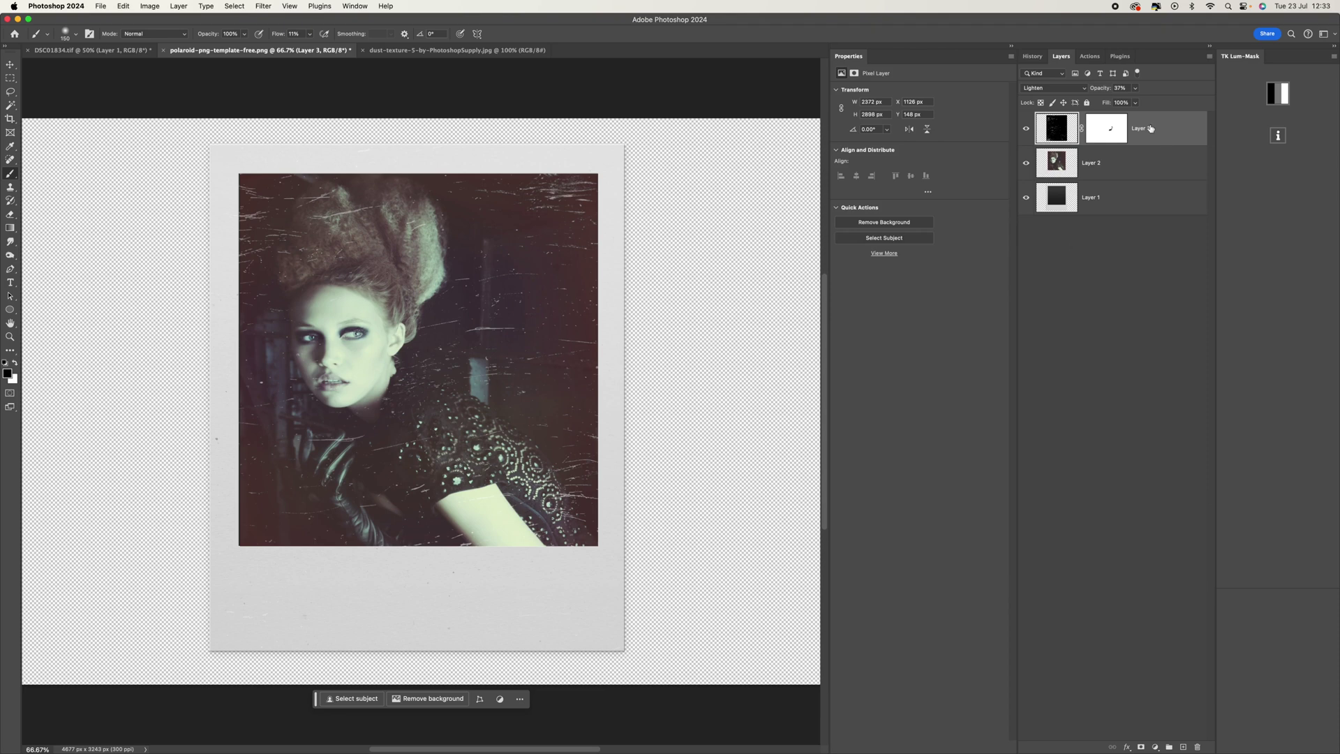
- Paint black over the portrait on the dust layer's mask with an enlarged brush at 100% flow
{"action": "left_click", "coordinate": [1111, 130]}
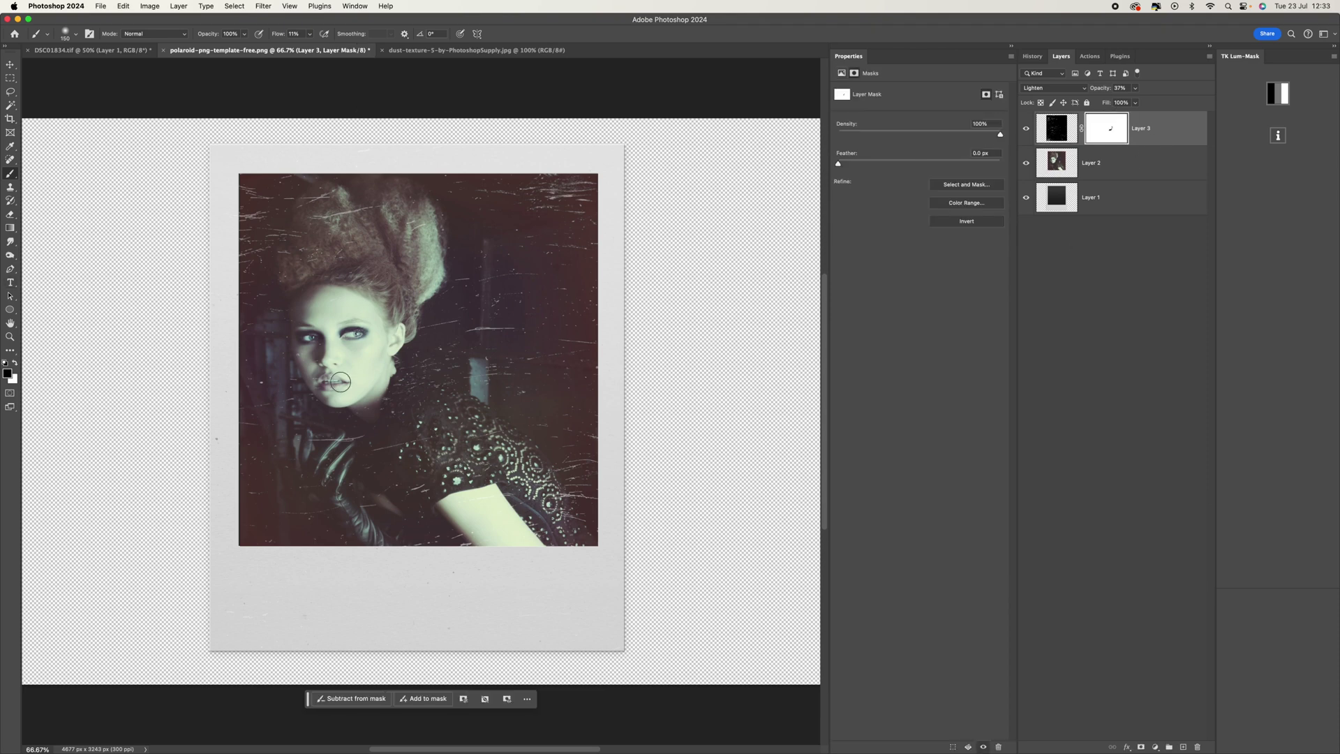
{"action": "key", "text": "bracketright"}
{"action": "key", "text": "bracketright"}
{"action": "key", "text": "bracketright"}
{"action": "key", "text": "bracketright"}
{"action": "key", "text": "bracketright"}
{"action": "key", "text": "bracketright"}
{"action": "key", "text": "bracketright"}
{"action": "left_click", "coordinate": [366, 328]}
{"action": "left_click_drag", "start_coordinate": [309, 34], "coordinate": [439, 78]}
- Change the dust layer's blend mode from Lighten to Screen and inspect the scratches on the Polaroid border
{"action": "left_click", "coordinate": [1064, 126]}
{"action": "left_click", "coordinate": [1058, 89]}
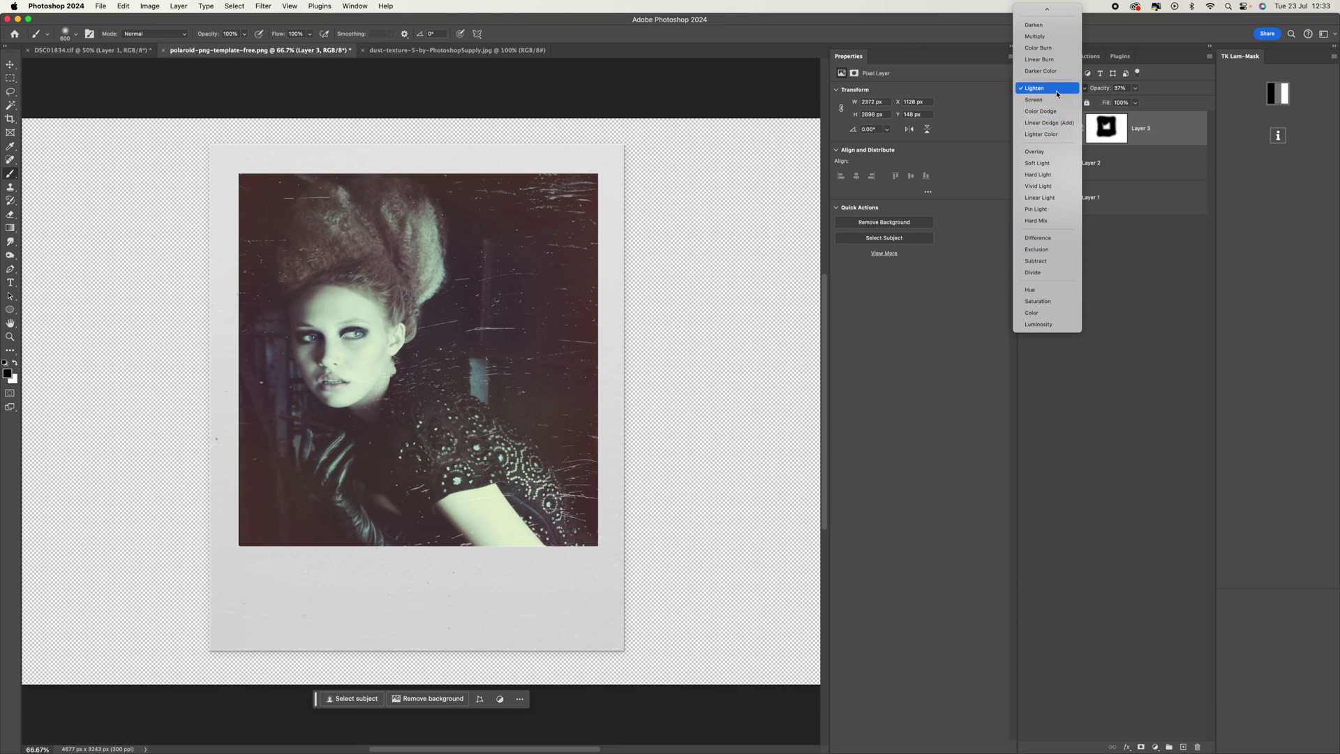
{"action": "left_click", "coordinate": [1047, 100]}
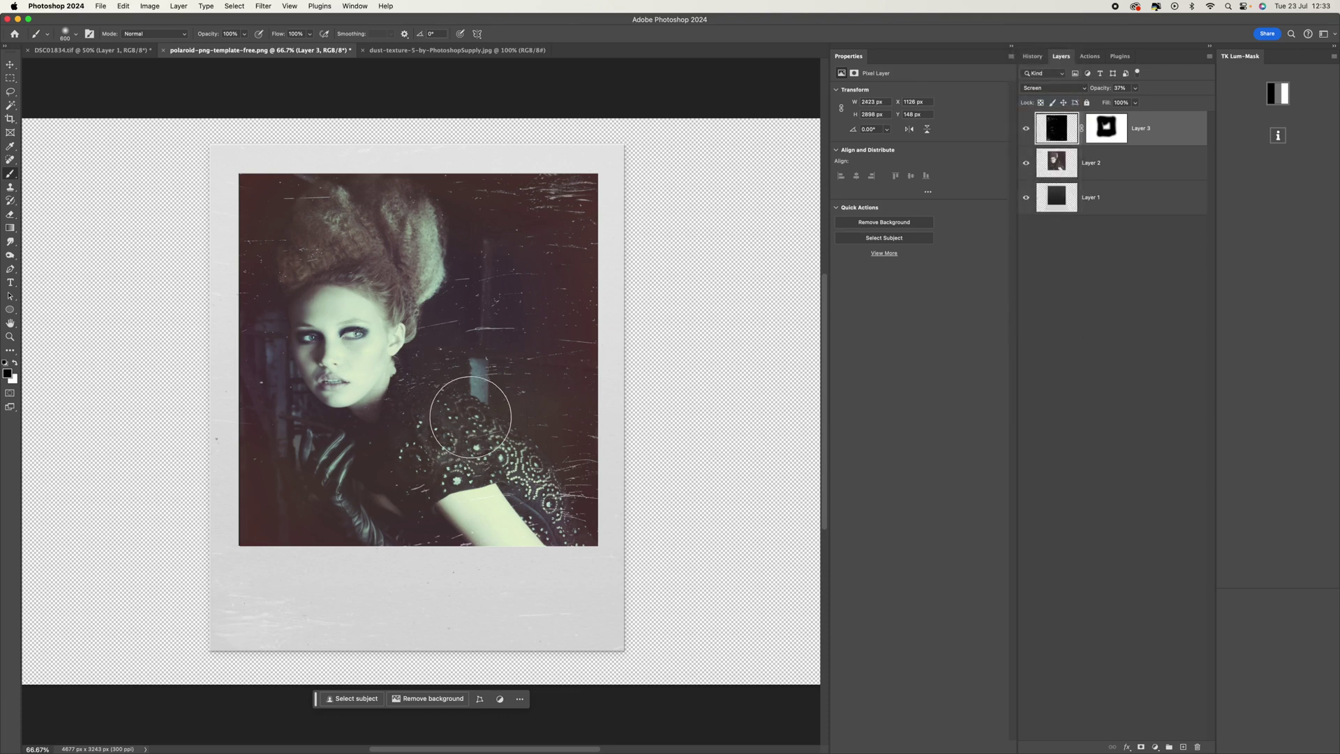
{"action": "key", "text": "super+plus"}
{"action": "left_click_drag", "start_coordinate": [574, 652], "coordinate": [598, 397]}
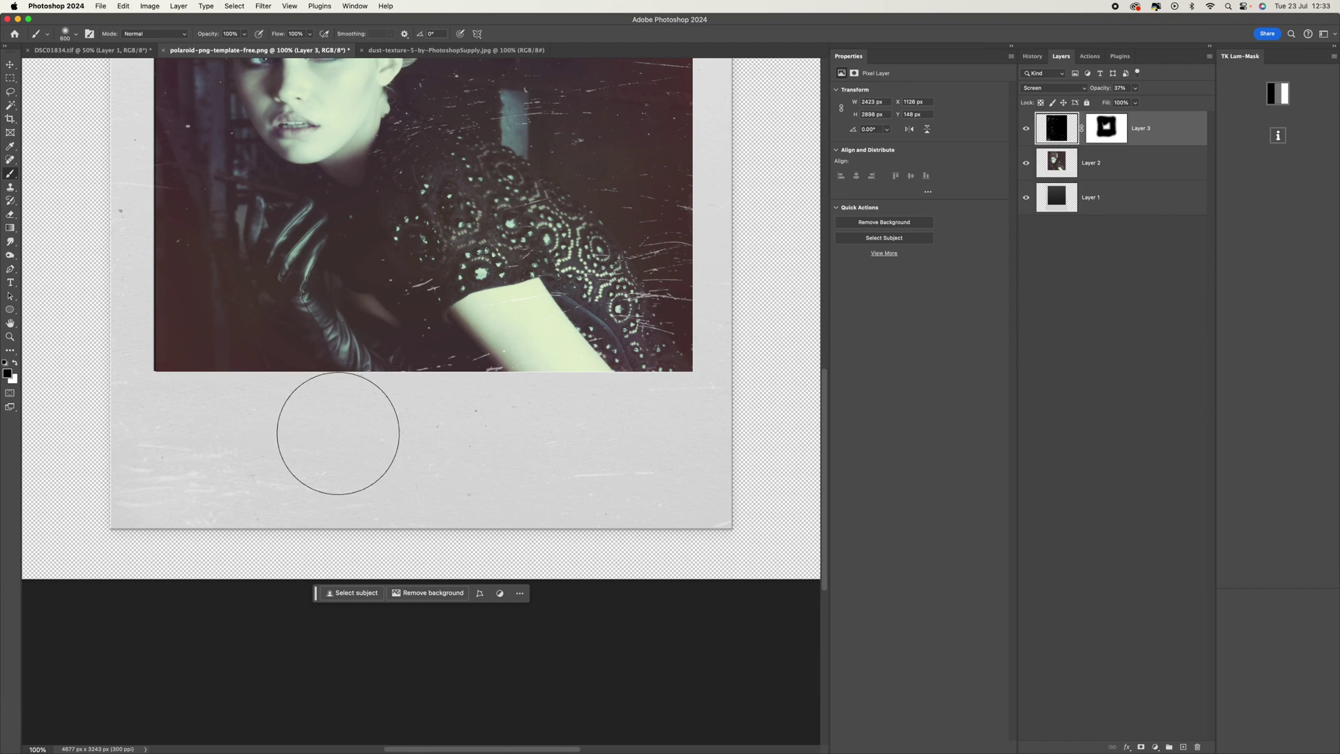
{"action": "key", "text": "super+minus"}
{"action": "key", "text": "super+minus"}
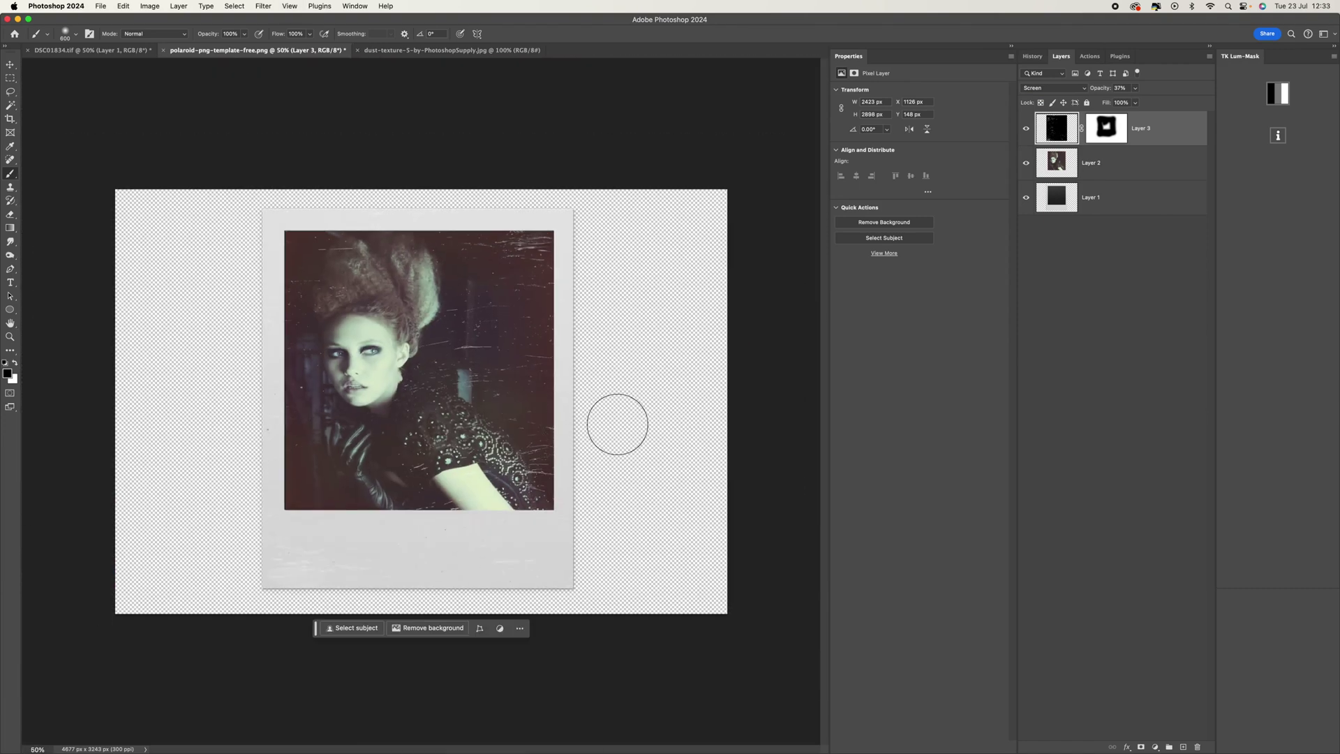
- Add a Curves adjustment clipped to the dust layer and brighten it with points near 57 to 70 and 185 to 218
{"action": "left_click", "coordinate": [1155, 747]}
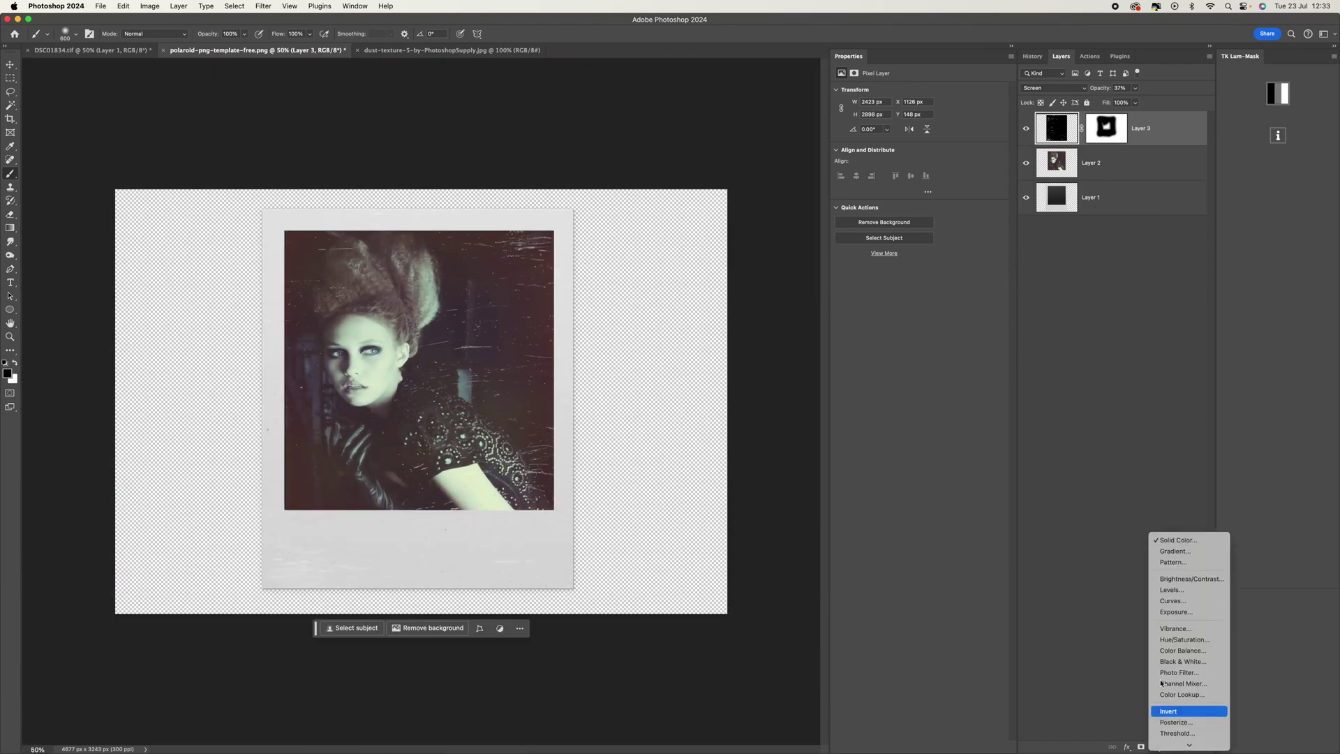
{"action": "left_click", "coordinate": [1174, 603]}
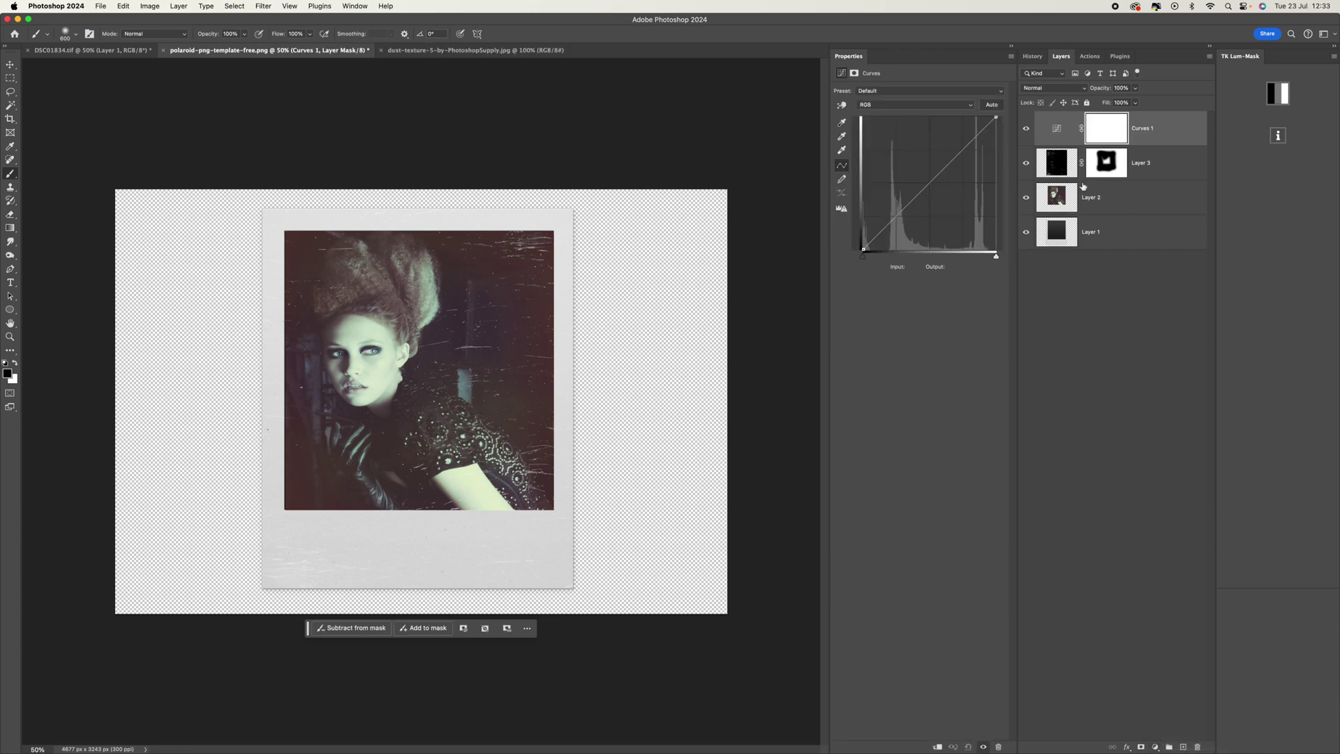
{"action": "left_click", "coordinate": [938, 745]}
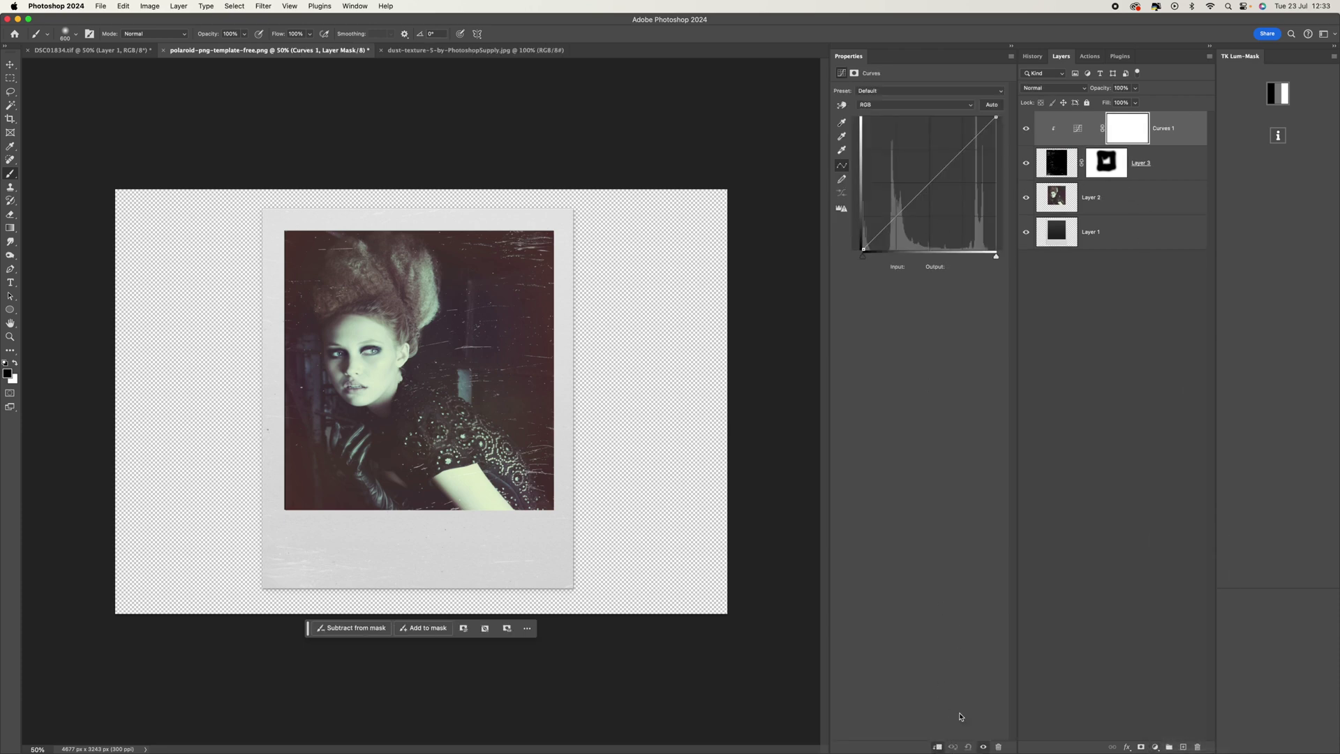
{"action": "left_click_drag", "start_coordinate": [894, 218], "coordinate": [909, 227]}
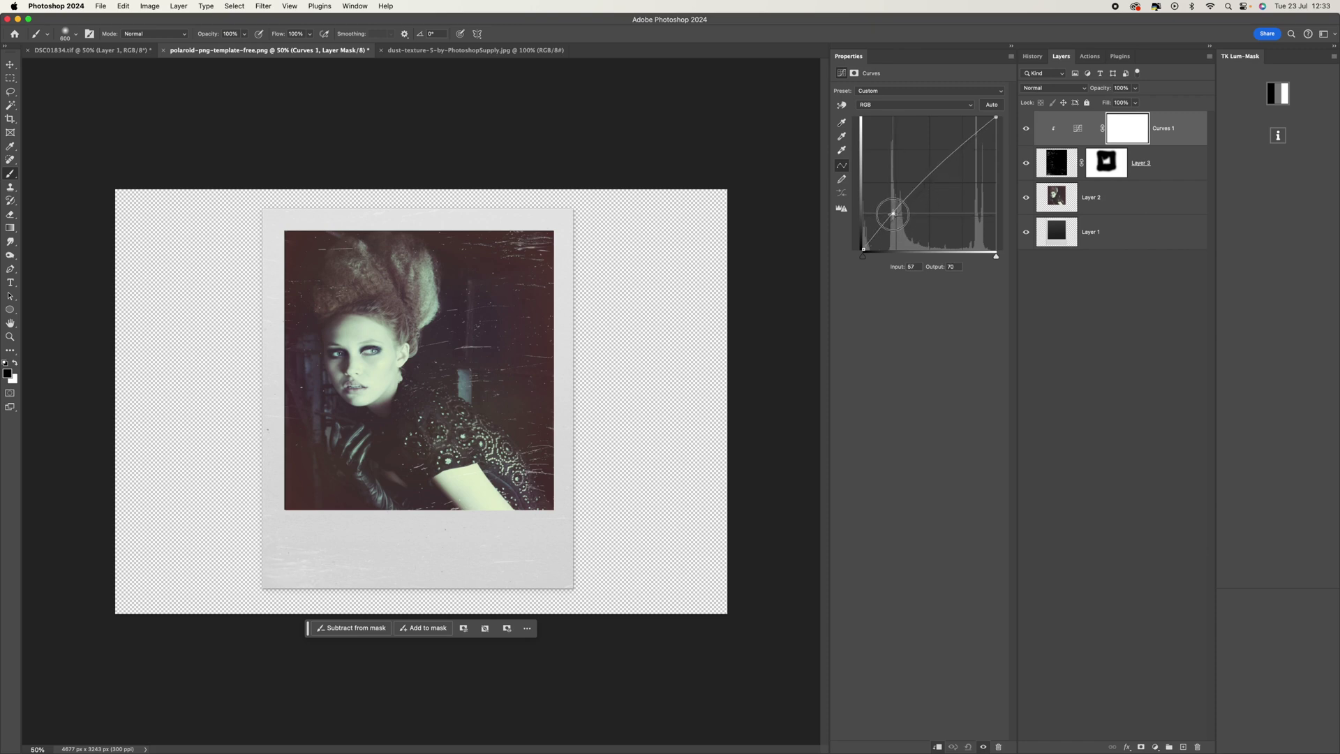
{"action": "mouse_move", "coordinate": [959, 152]}
{"action": "left_mouse_down"}
{"action": "mouse_move", "coordinate": [950, 135]}
{"action": "mouse_move", "coordinate": [973, 140]}
{"action": "mouse_move", "coordinate": [959, 135]}
{"action": "left_mouse_up"}
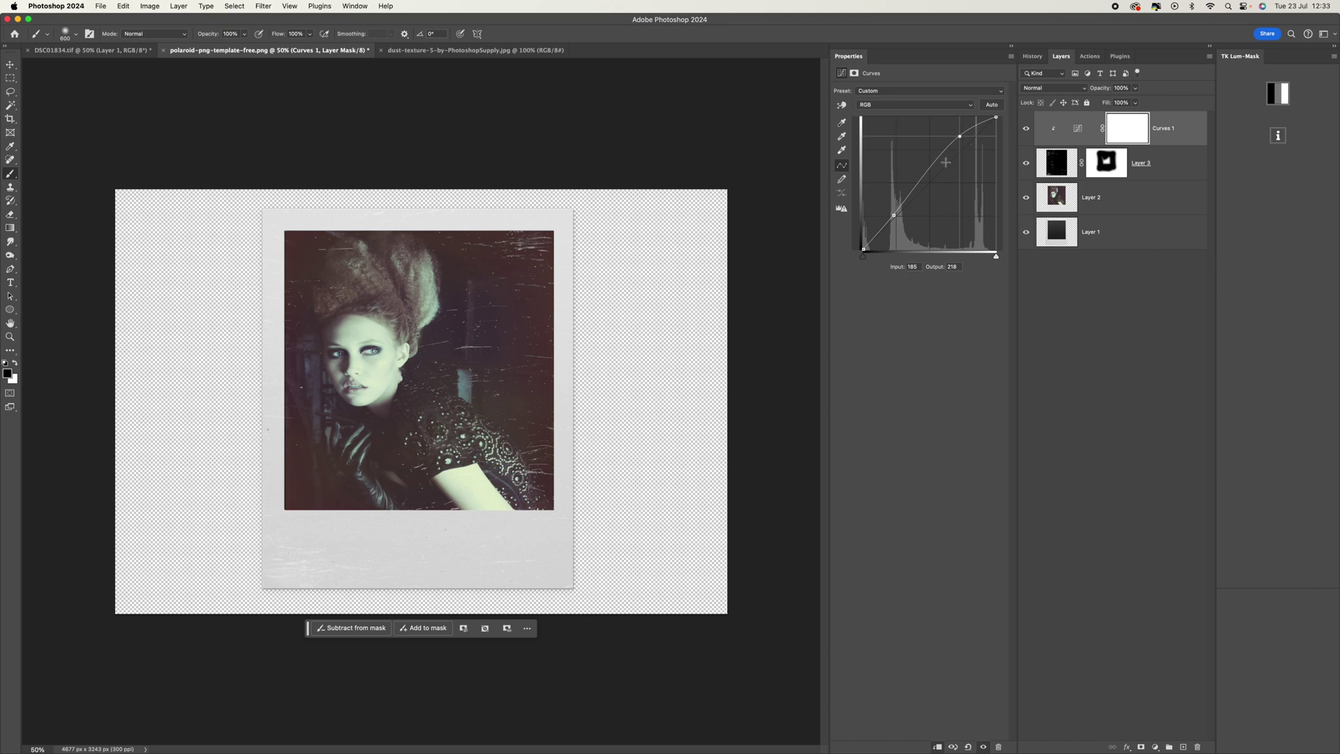
- Flatten the Polaroid image and view the finished picture enlarged in full-screen mode
{"action": "left_click", "coordinate": [180, 6]}
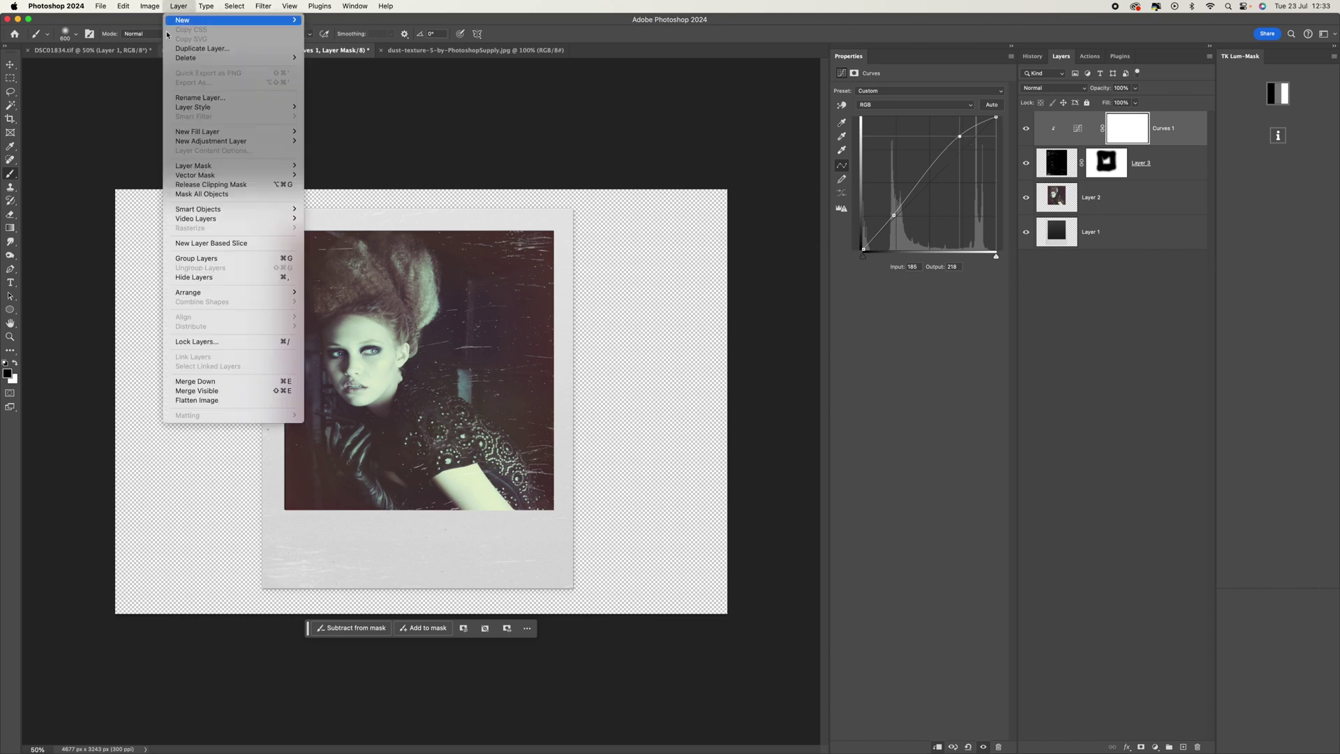
{"action": "left_click", "coordinate": [197, 400]}
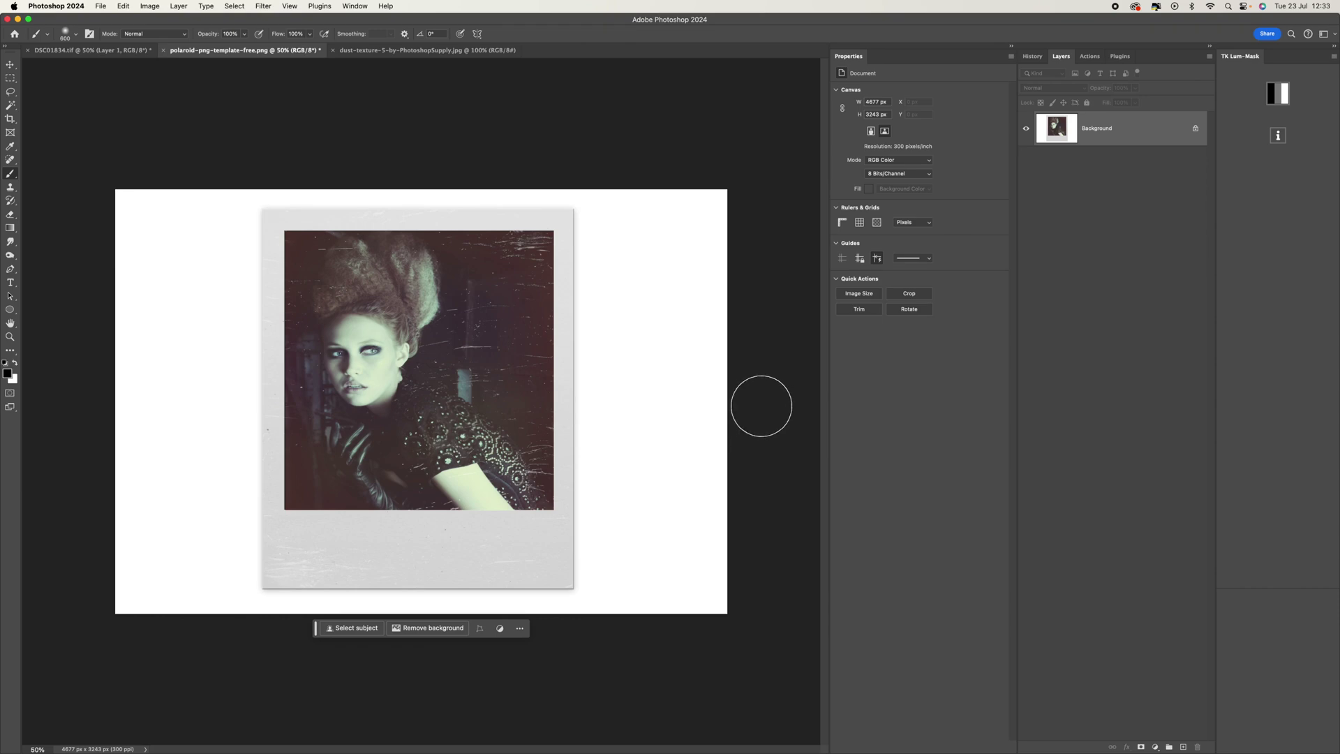
{"action": "key", "text": "f"}
{"action": "key", "text": "f"}
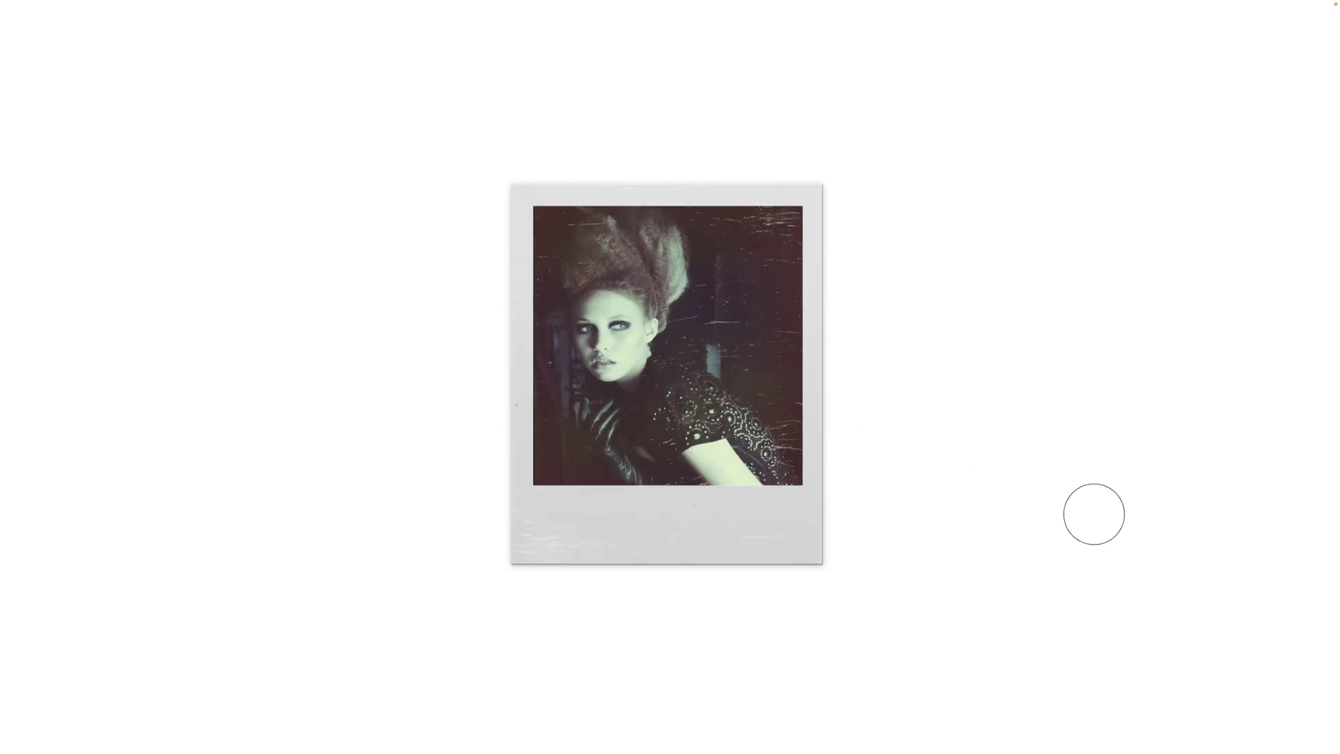
{"action": "key", "text": "ctrl+plus"}
{"action": "key", "text": "b"}
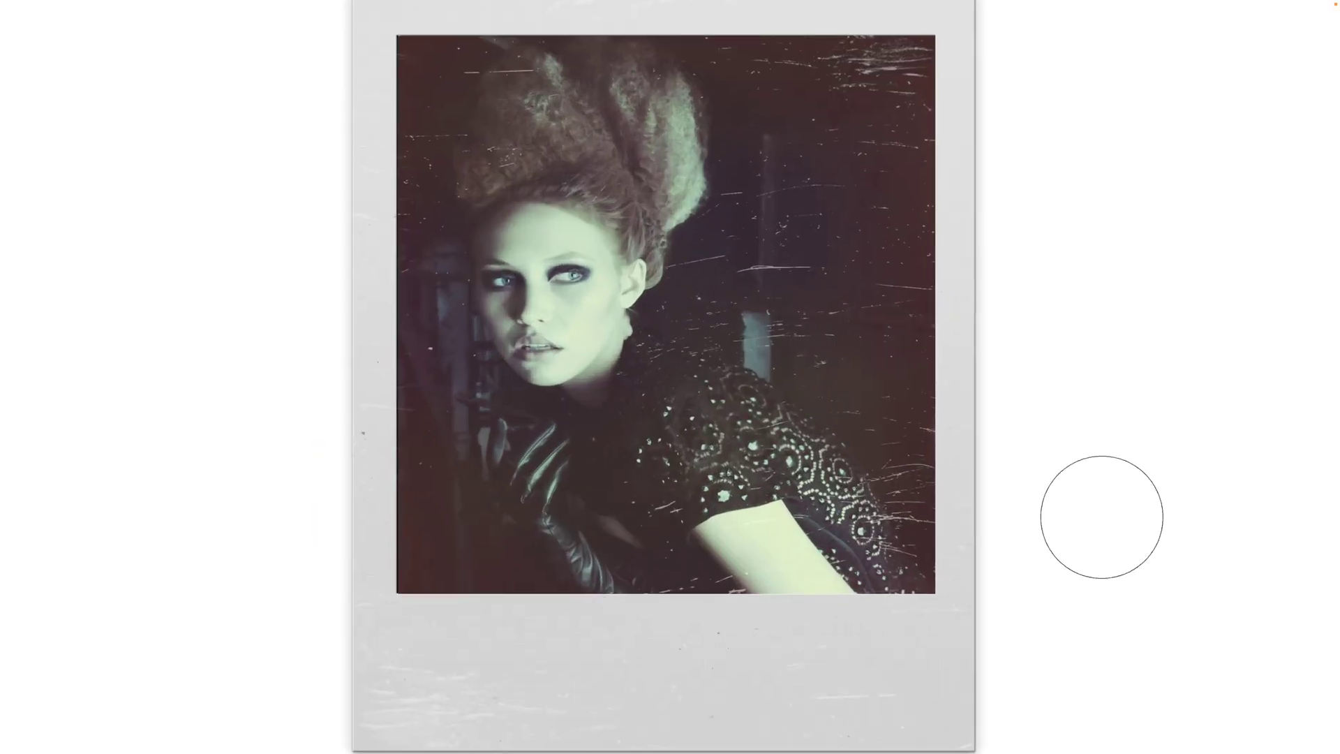
{"action": "key", "text": "ctrl+minus"}
{"action": "key", "text": "ctrl+plus"}
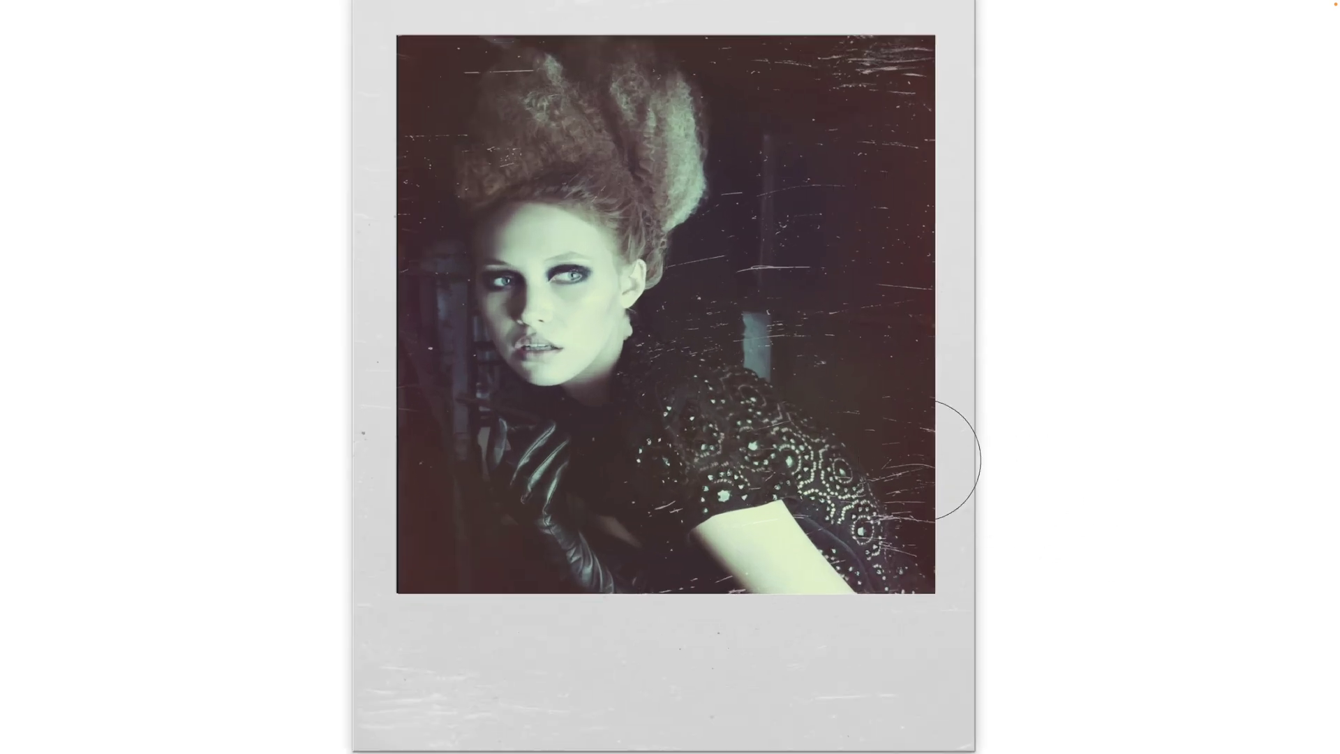